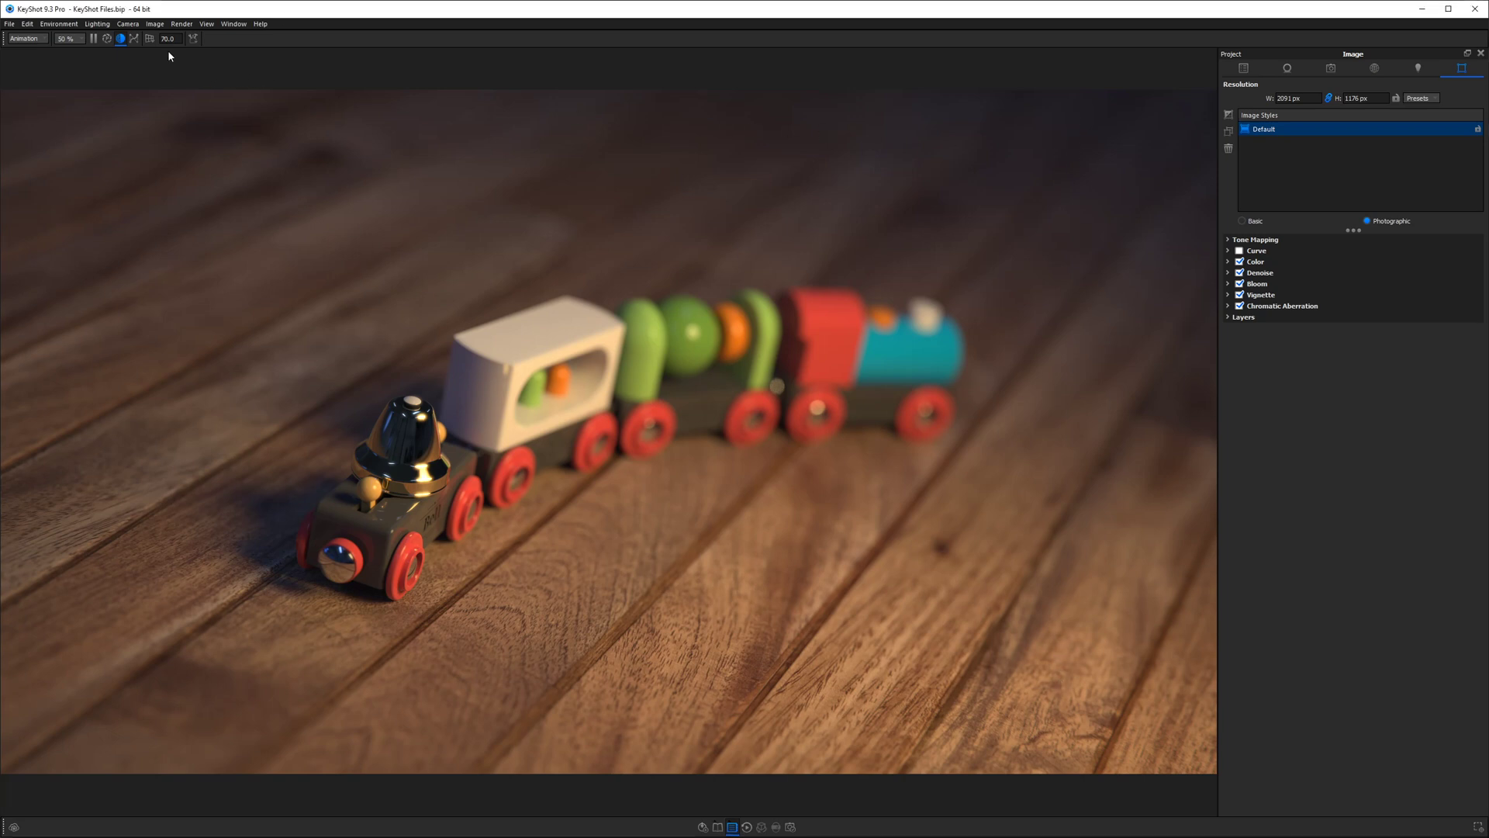
Apply the landscape 1:1 resolution preset to the image of the toy train
left_click(156, 25)
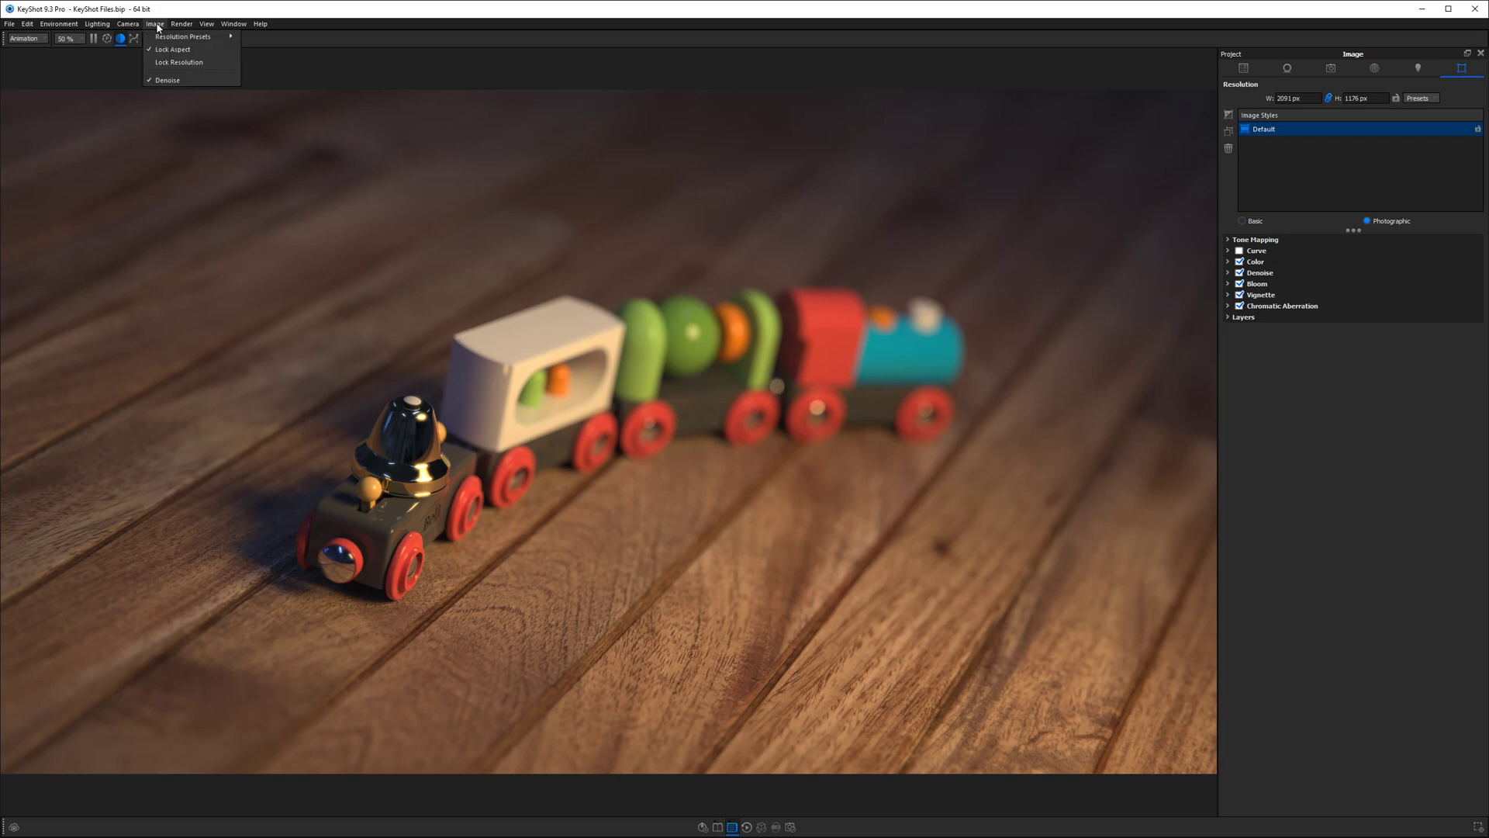
mouse_move(160, 41)
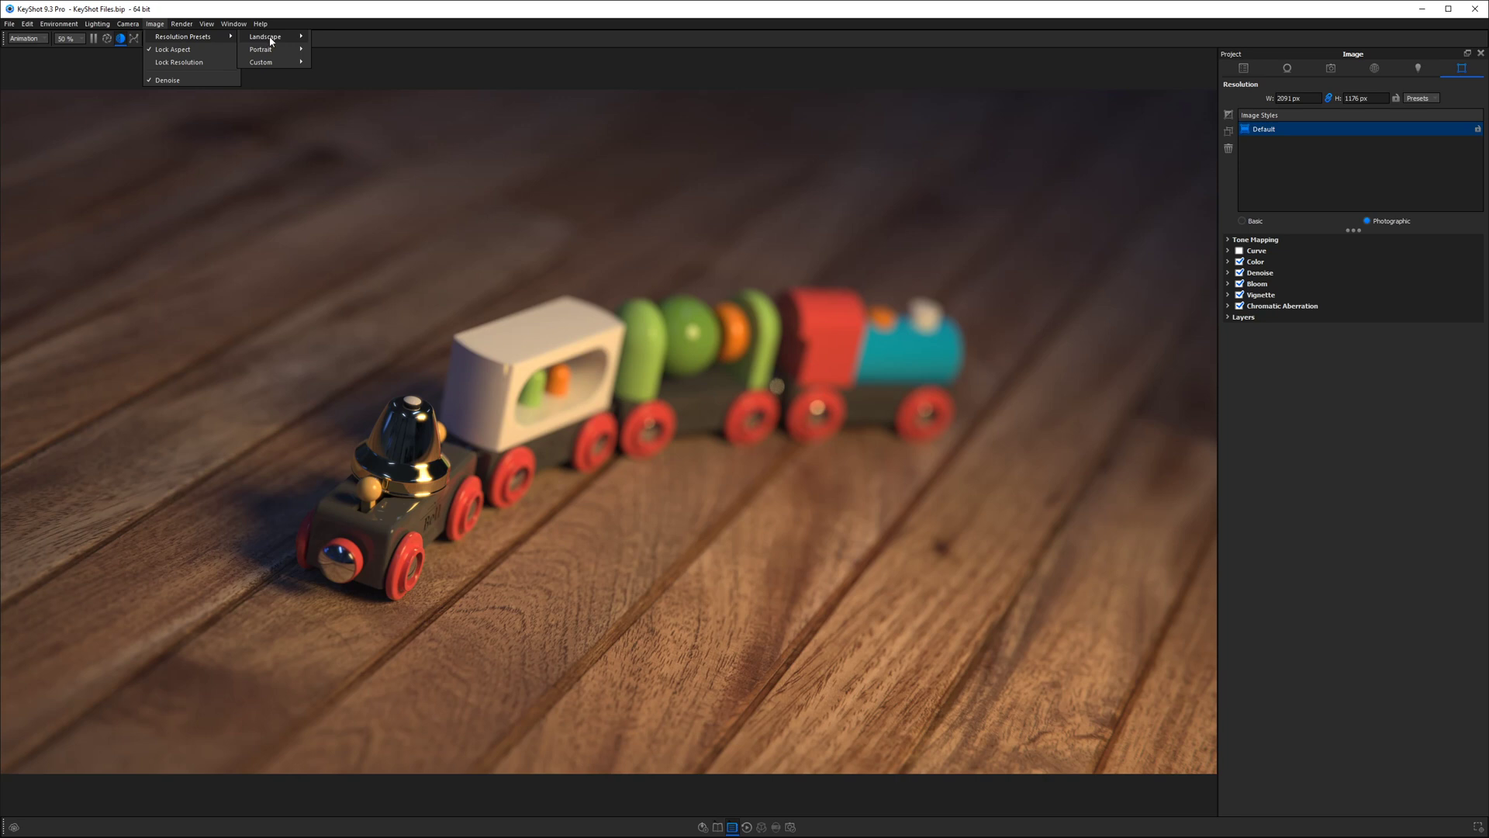
mouse_move(271, 42)
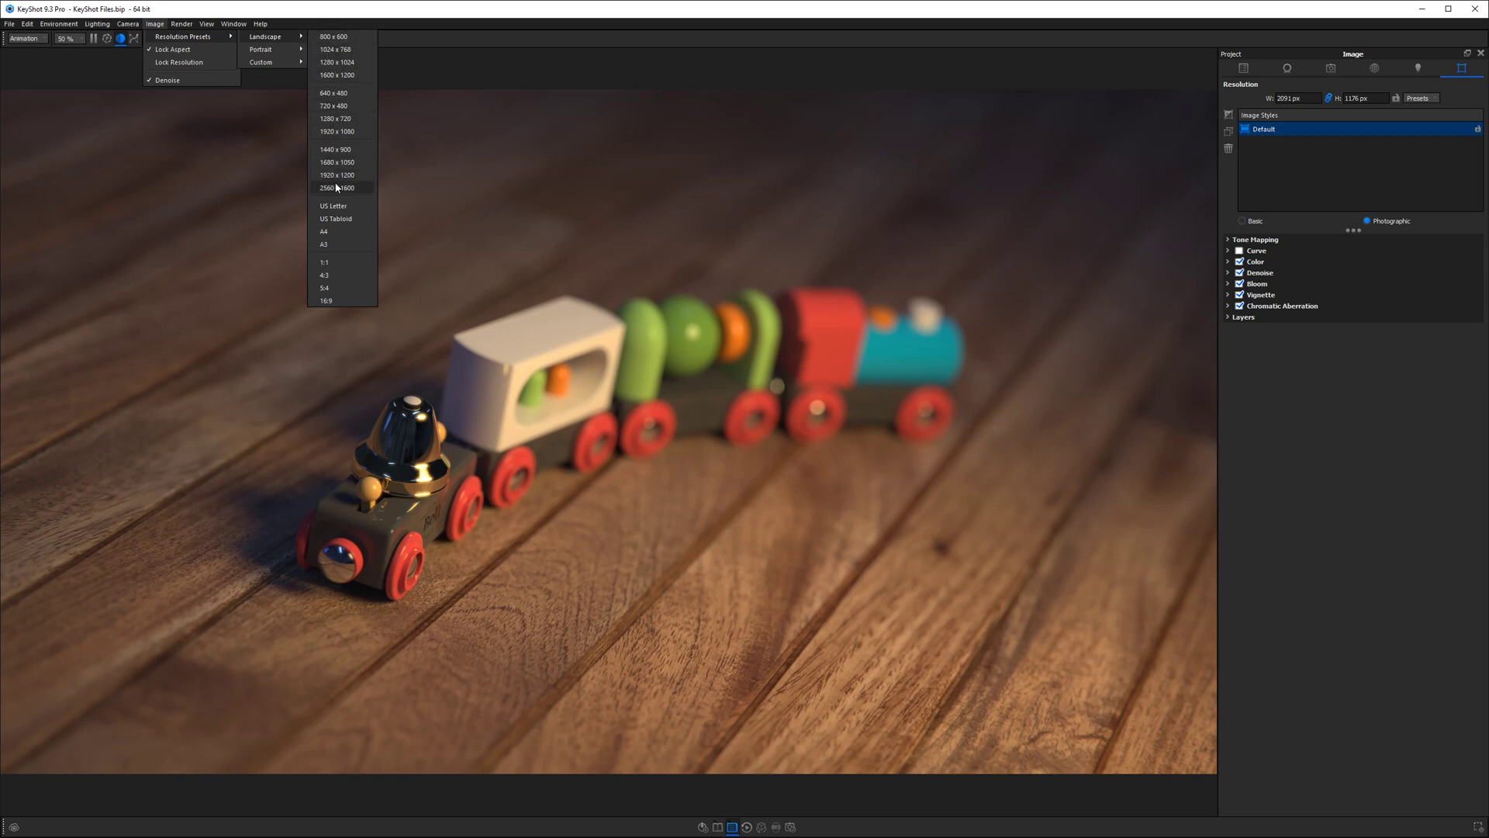
left_click(339, 265)
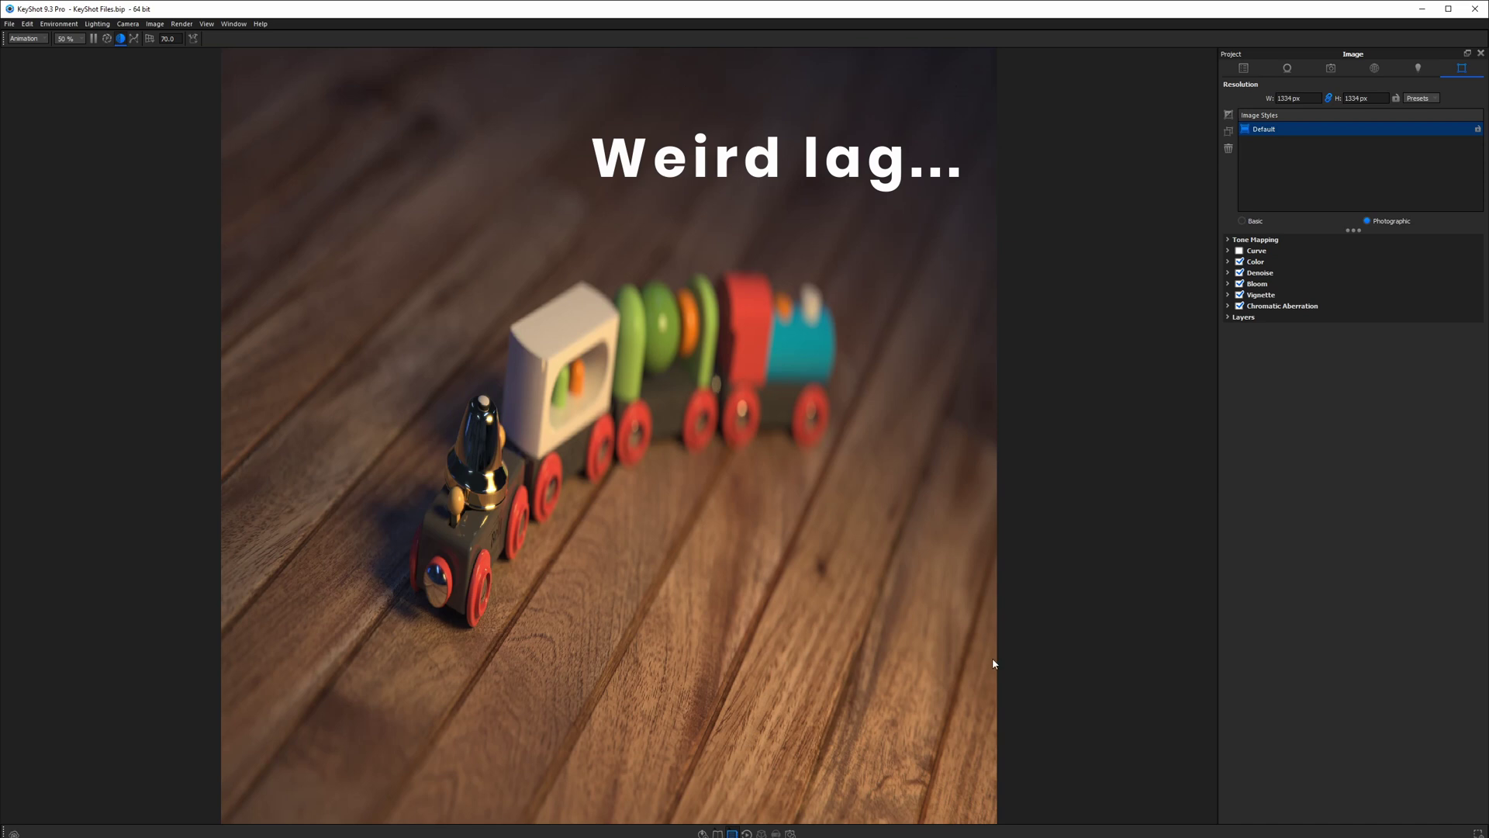
Apply the landscape 5:4 resolution preset to the real-time view
left_click(155, 23)
mouse_move(184, 38)
mouse_move(265, 37)
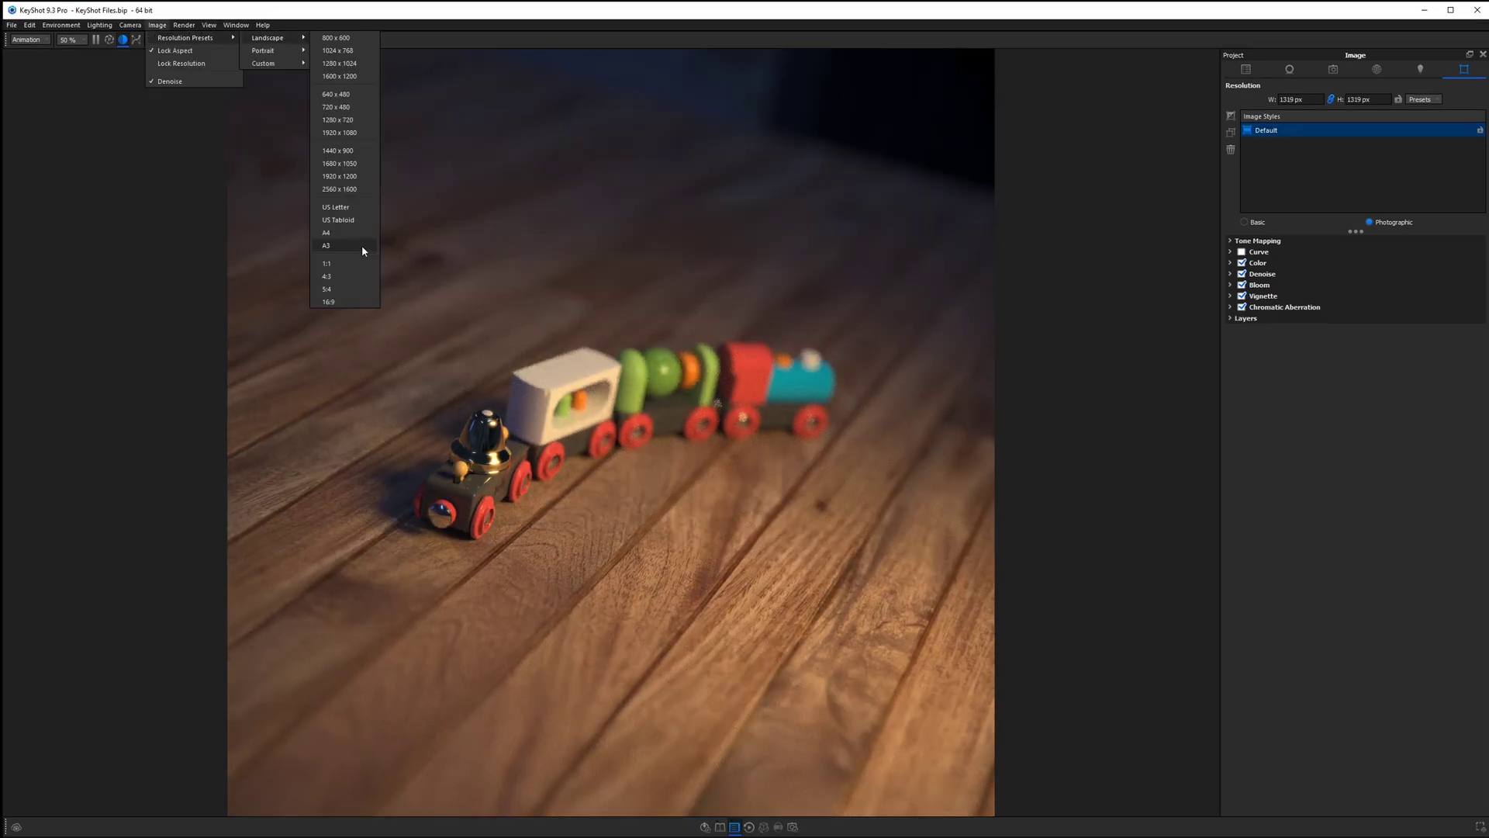
left_click(361, 290)
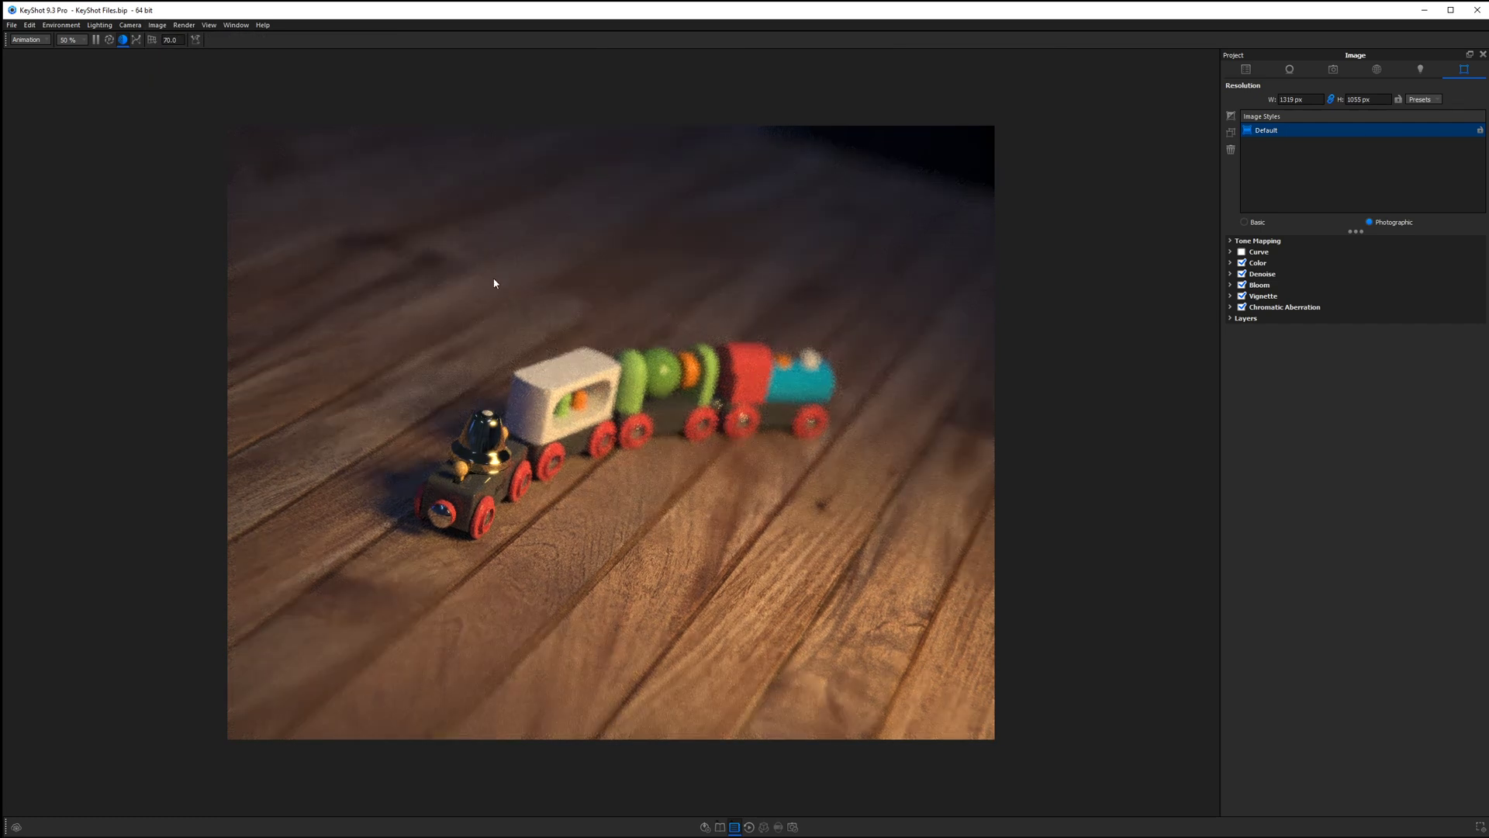
Apply the landscape 16:9 resolution preset and resize the application window so the image refits the view
left_click(157, 25)
mouse_move(194, 37)
mouse_move(279, 37)
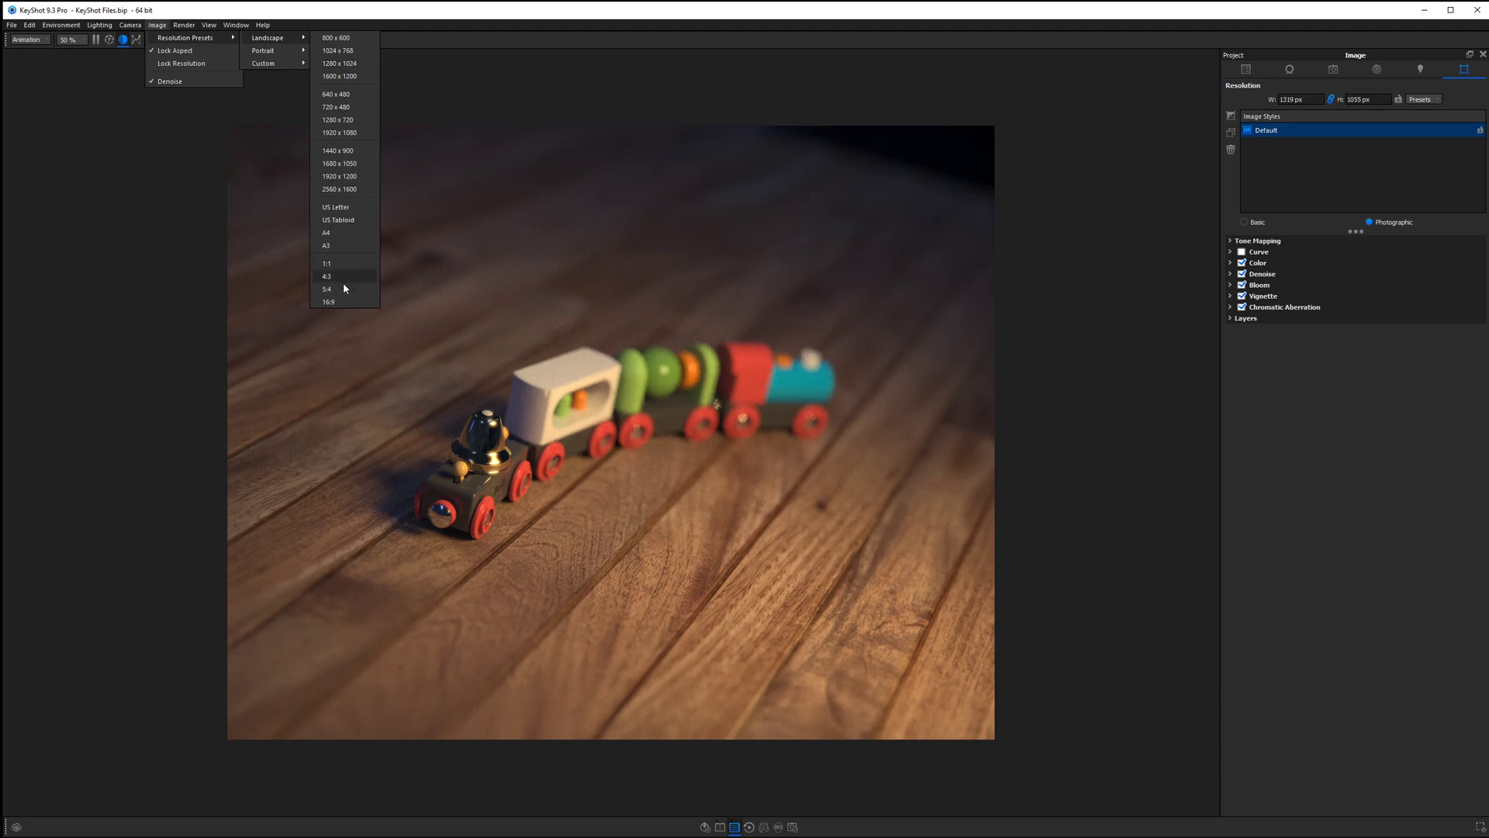
left_click(346, 301)
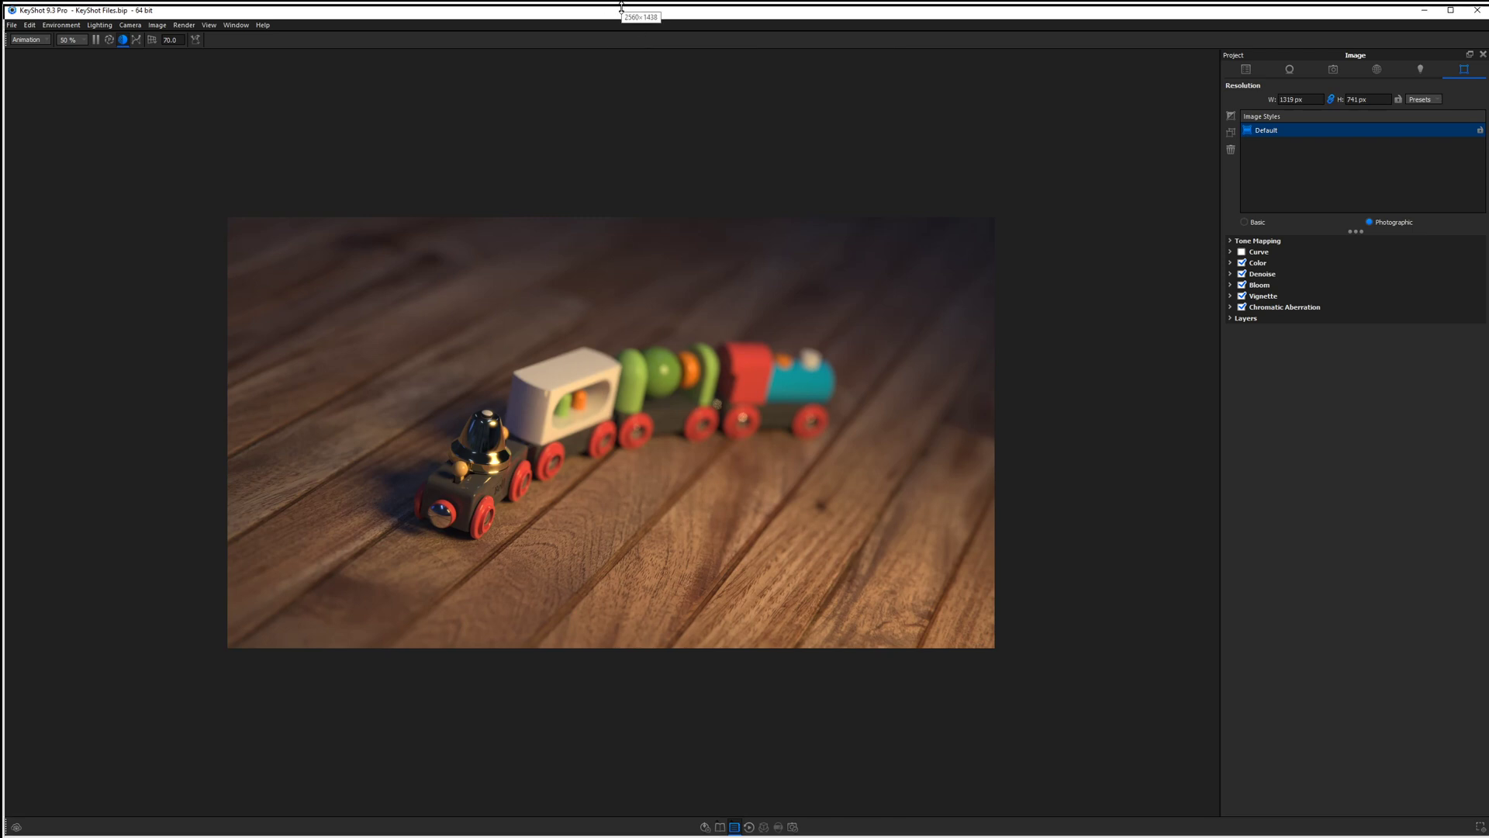
left_click_drag(621, 6, 622, 12)
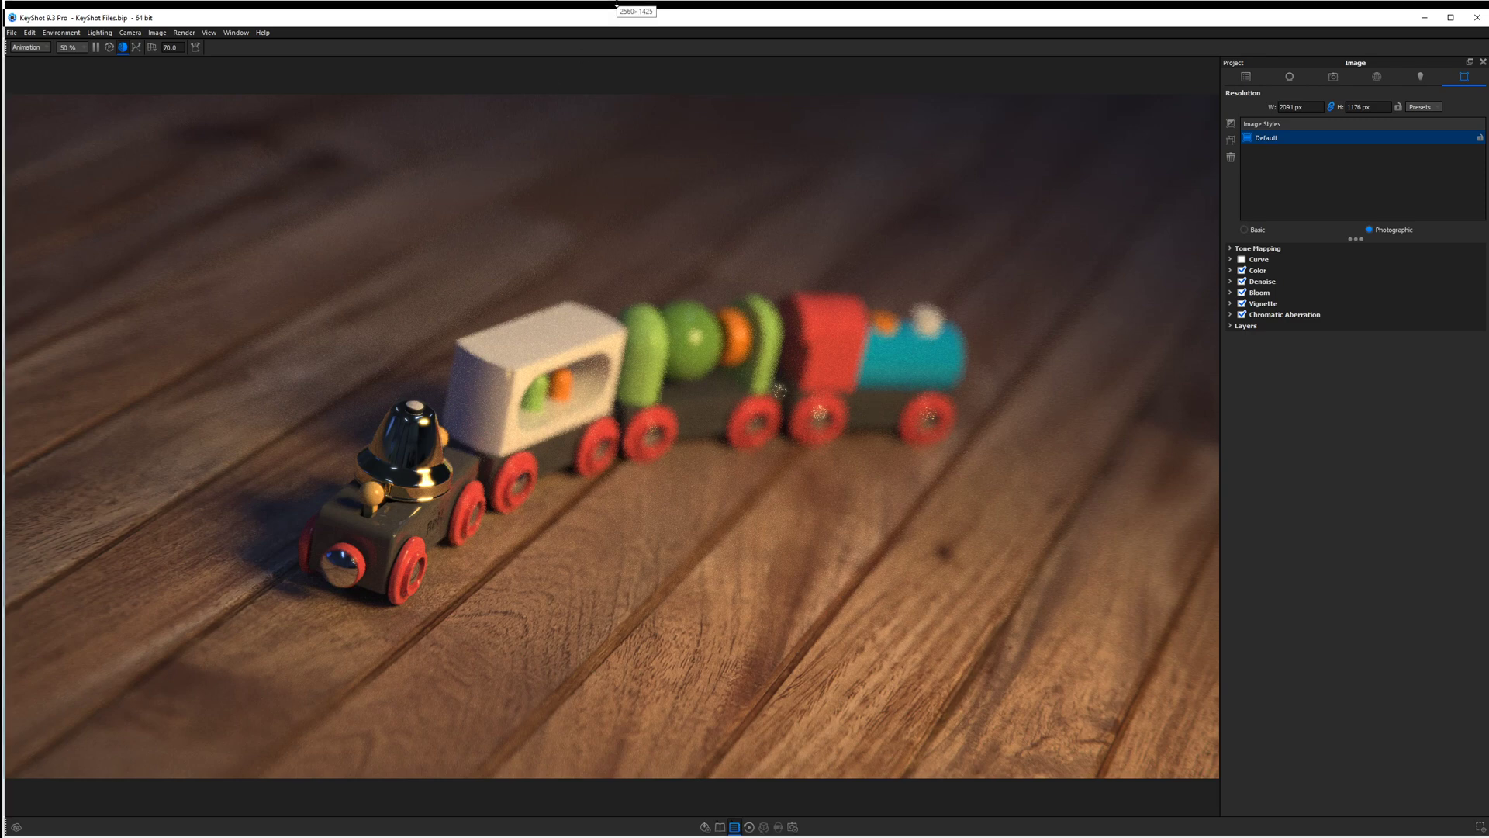
left_click_drag(618, 8, 618, 1)
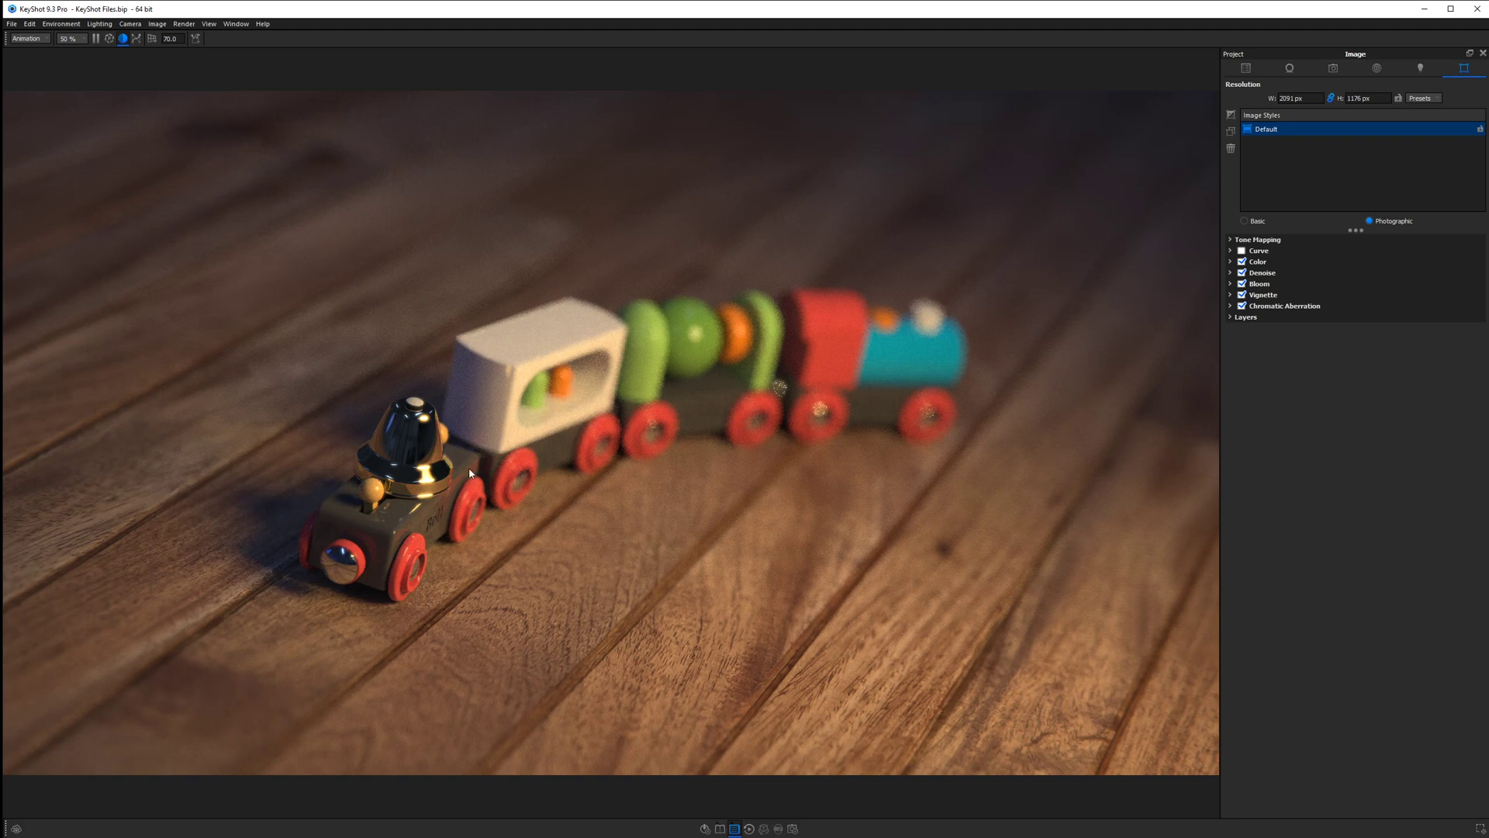
Apply the portrait 3:4 resolution preset to the real-time view
left_click(157, 24)
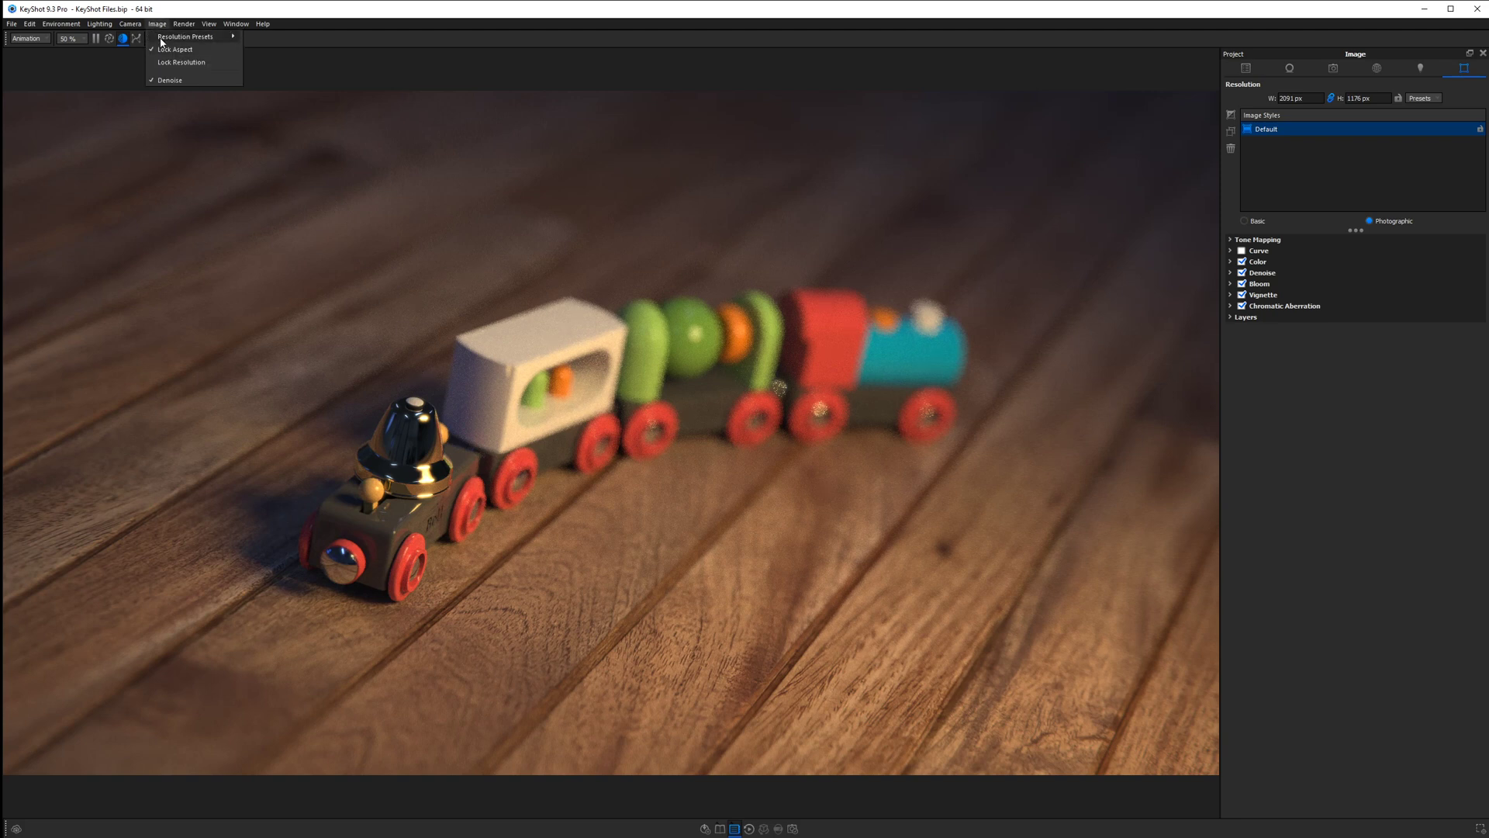
mouse_move(161, 40)
mouse_move(272, 39)
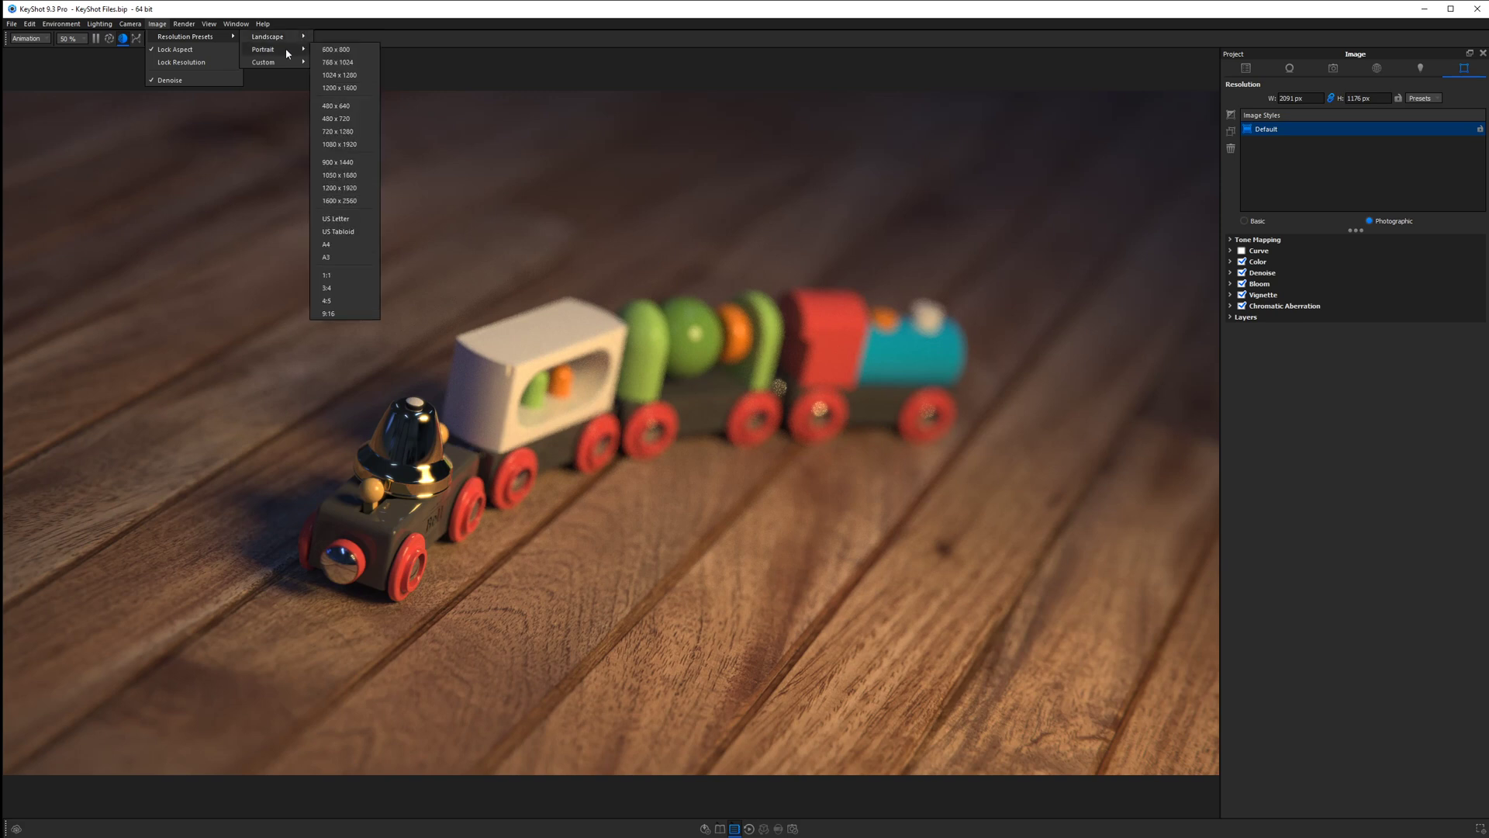
left_click(348, 288)
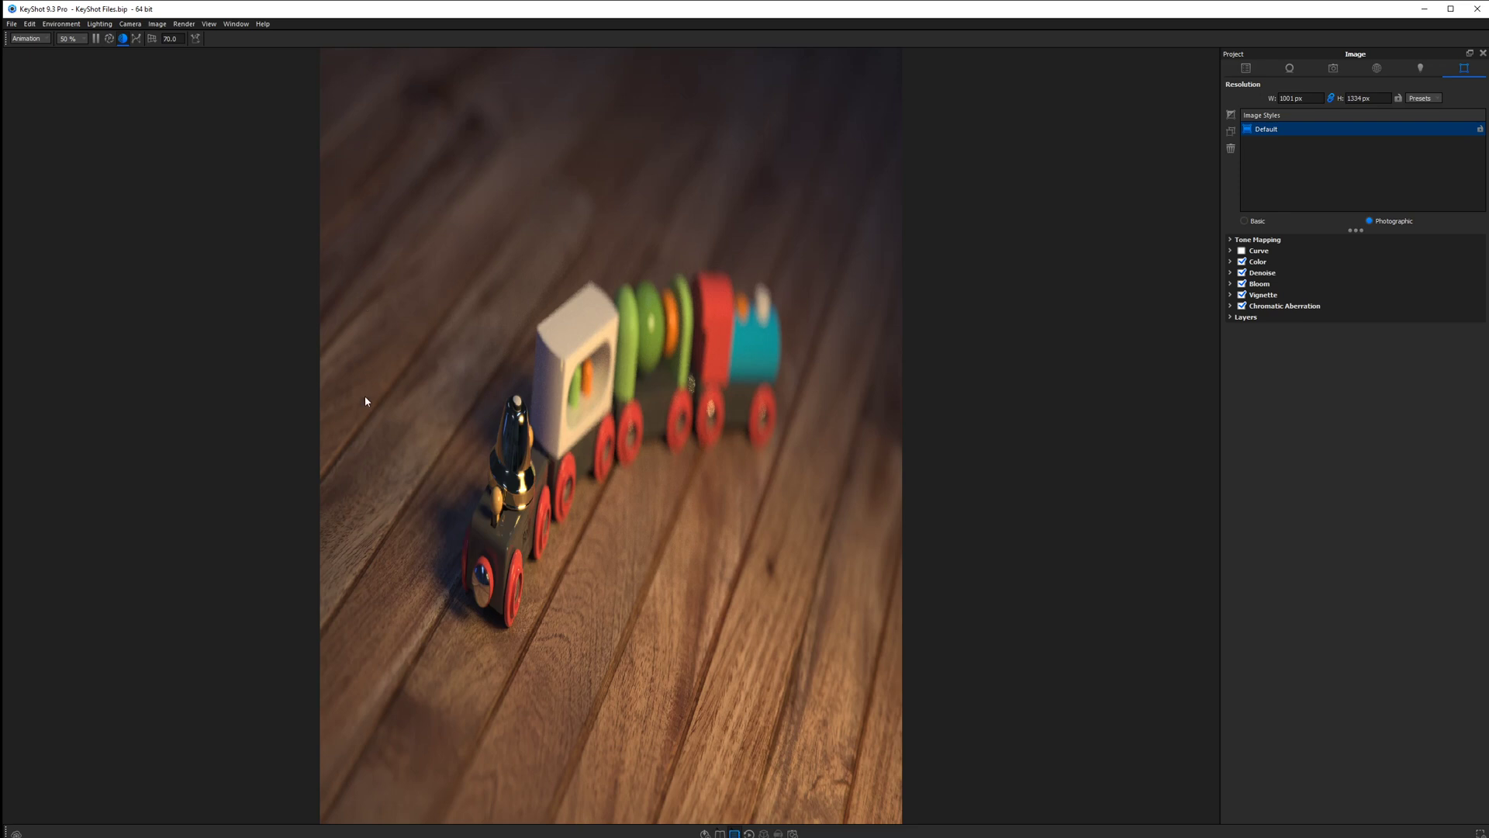
left_click_drag(344, 221, 346, 691)
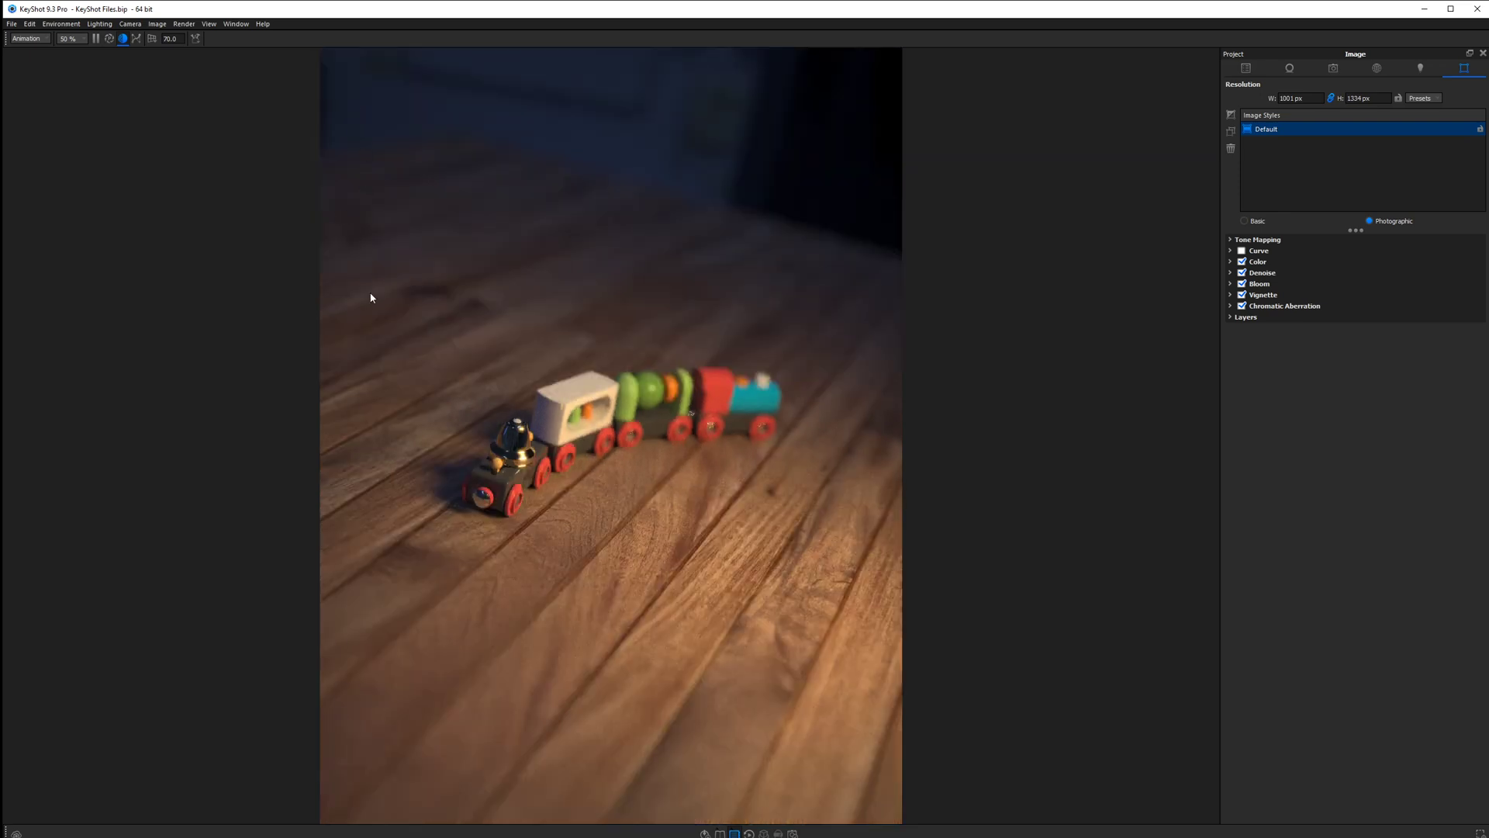
Apply the portrait 9:16 resolution preset to the real-time view
left_click(160, 24)
mouse_move(193, 37)
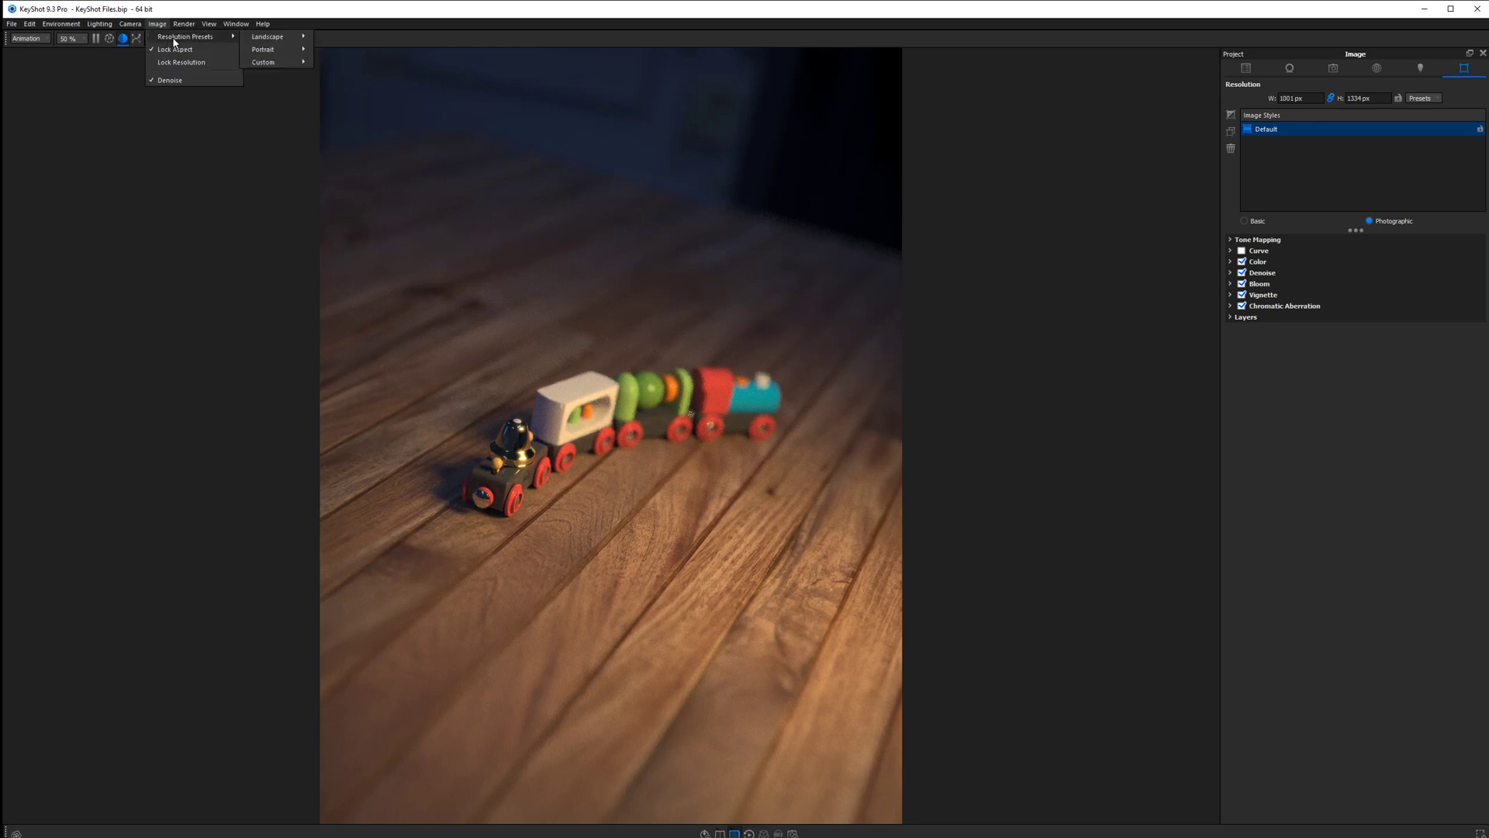
mouse_move(273, 51)
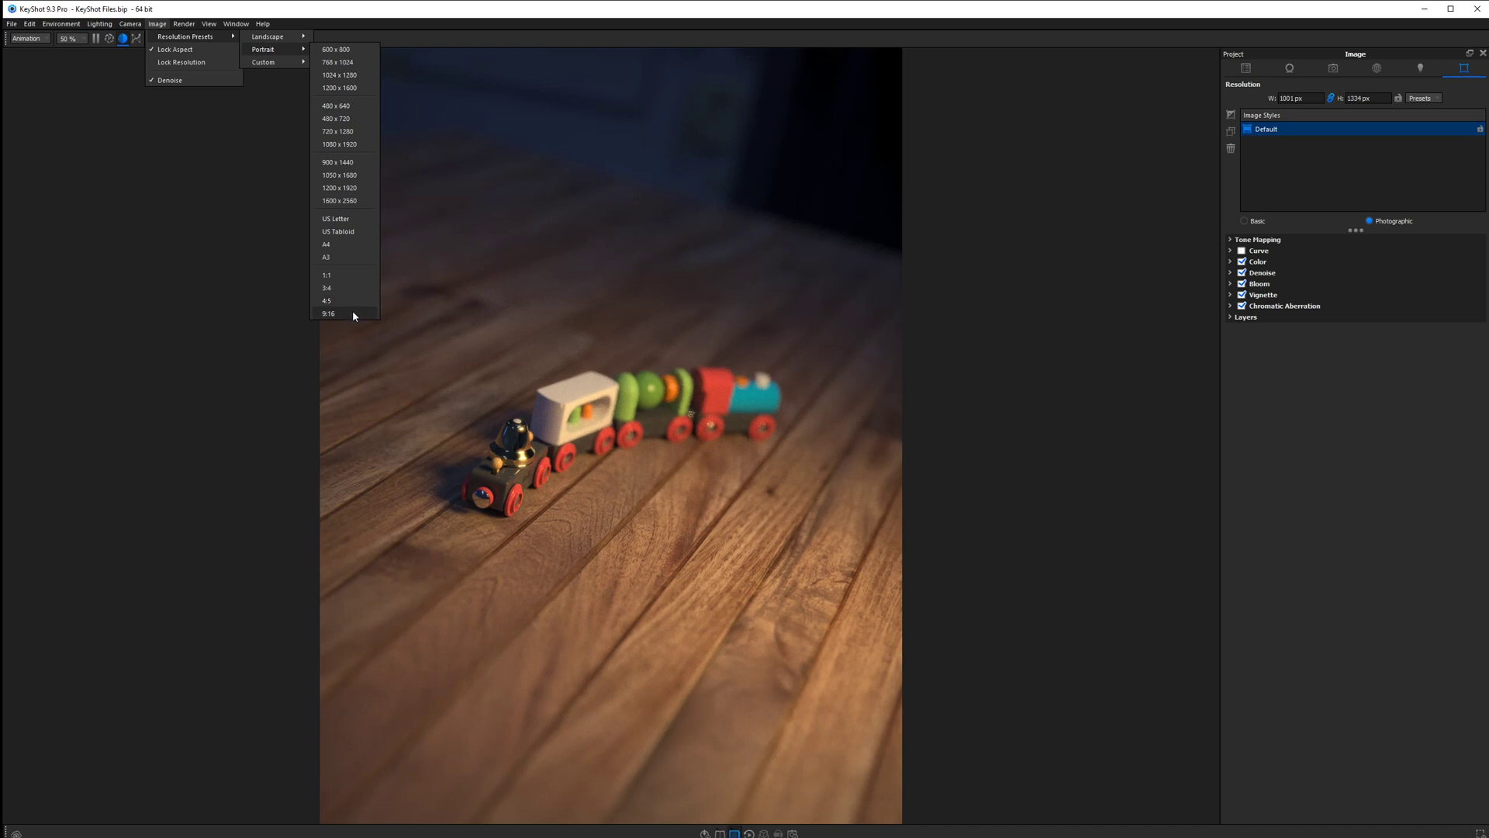
left_click(329, 313)
Reduce the application window's height with Lock Aspect enabled to scale the 9:16 image down
left_click(158, 24)
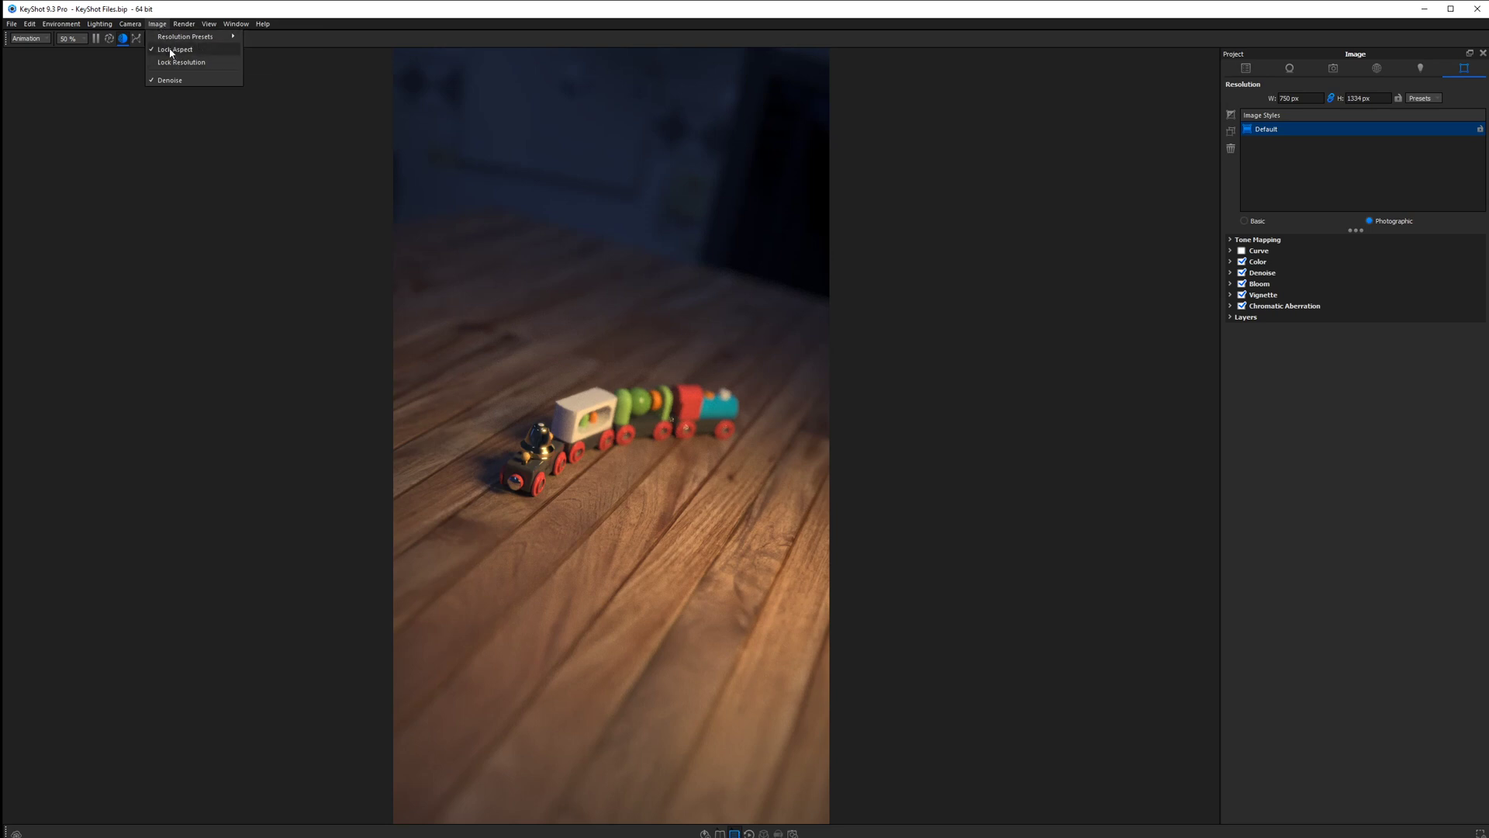
left_click(312, 63)
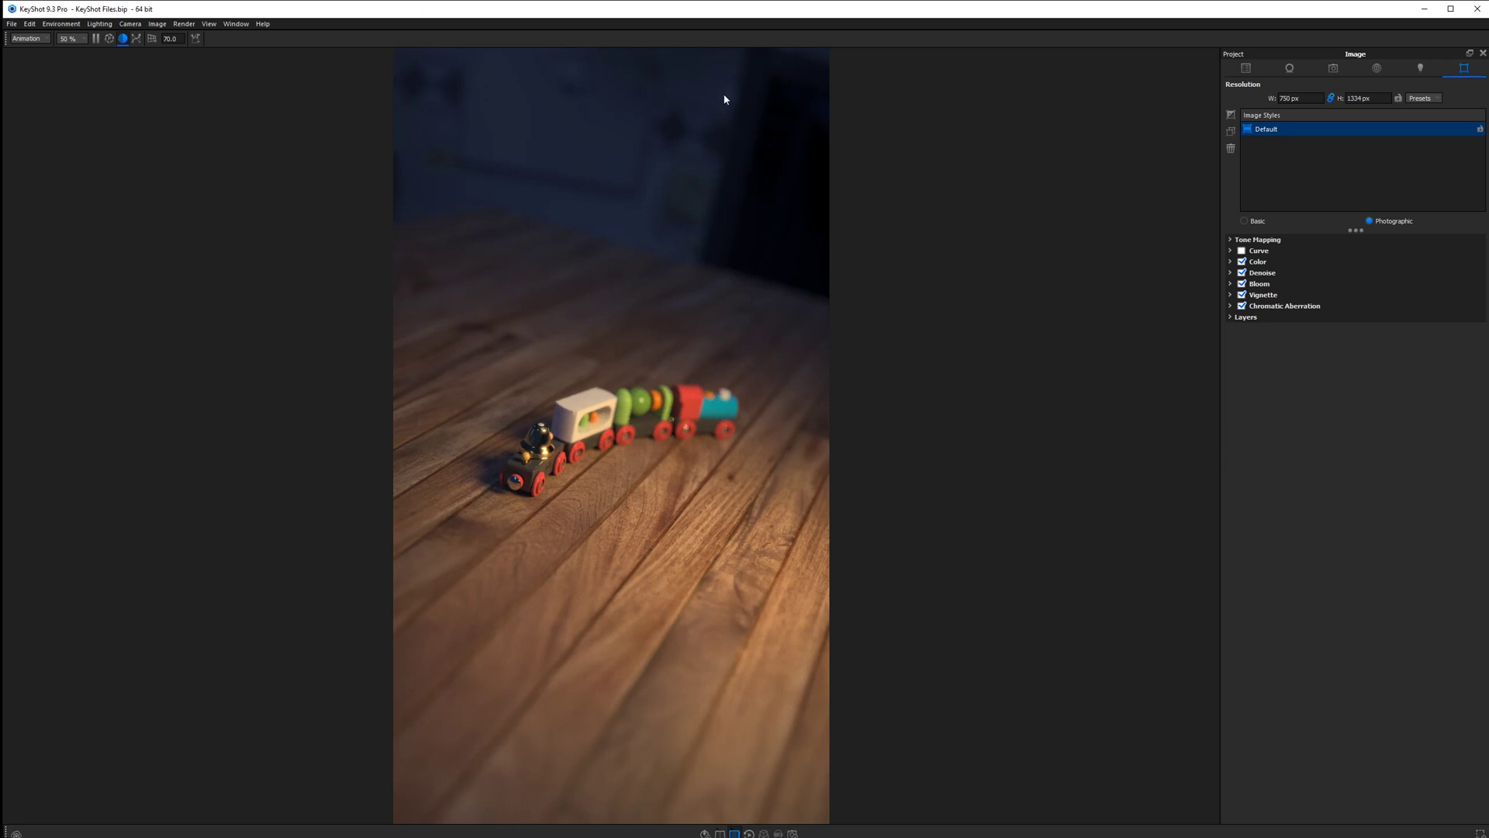
left_click_drag(563, 2, 562, 51)
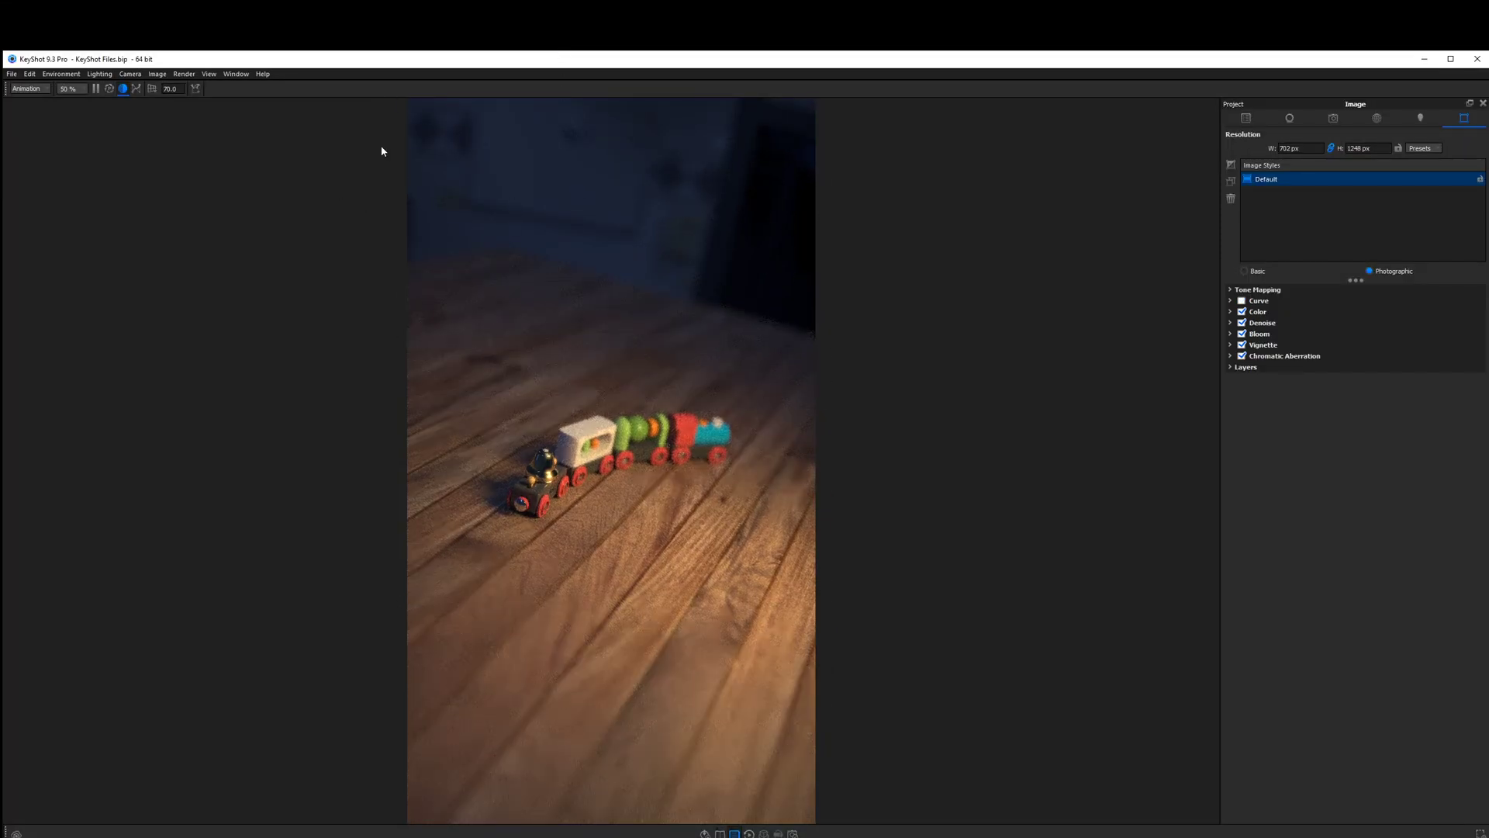
left_click_drag(457, 51, 450, 17)
left_click_drag(449, 21, 448, 133)
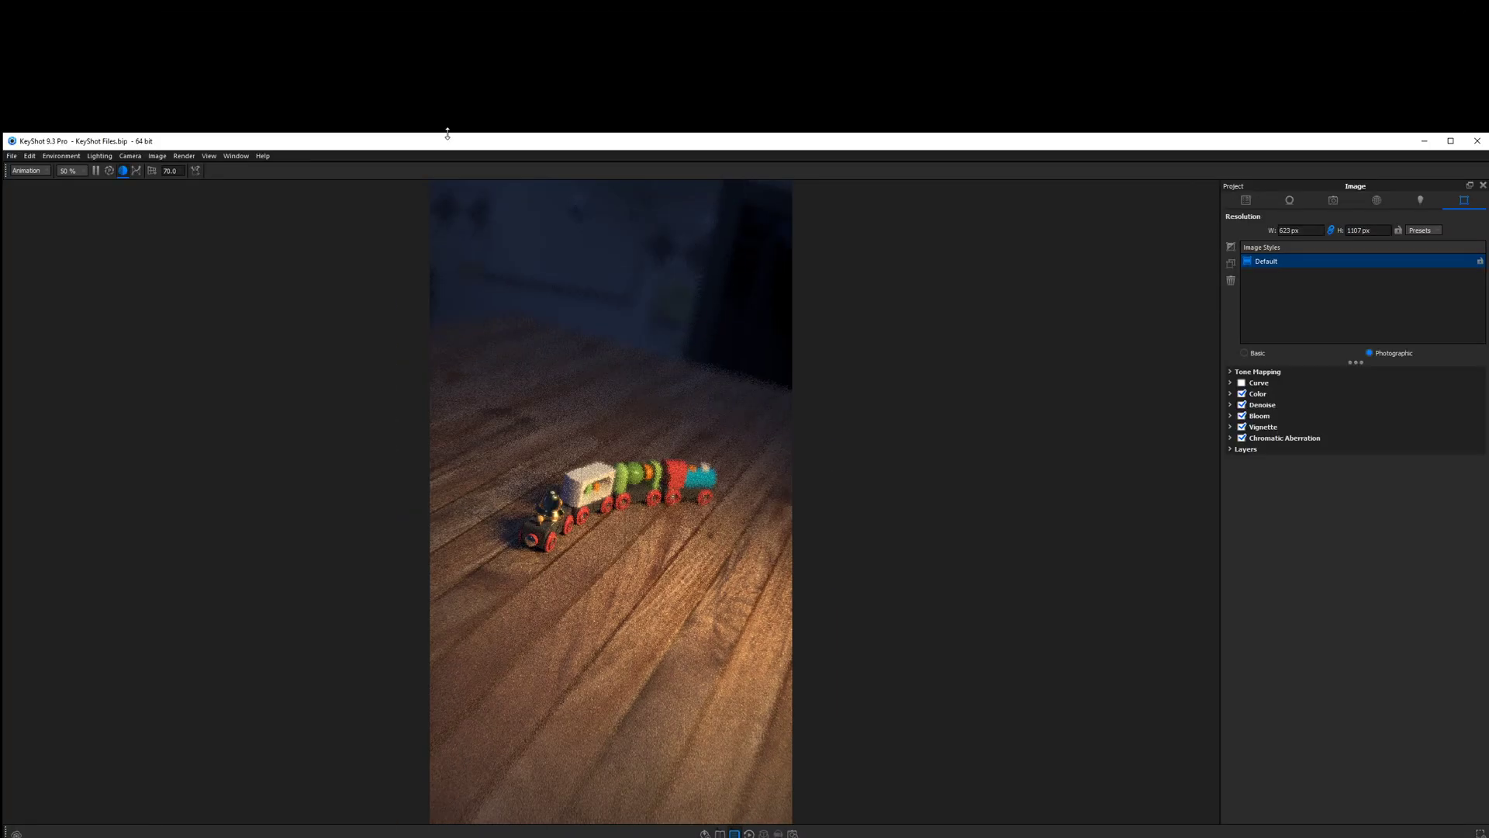
Enable Lock Resolution and test it by enlarging the application window's height and shrinking it again
left_click(163, 157)
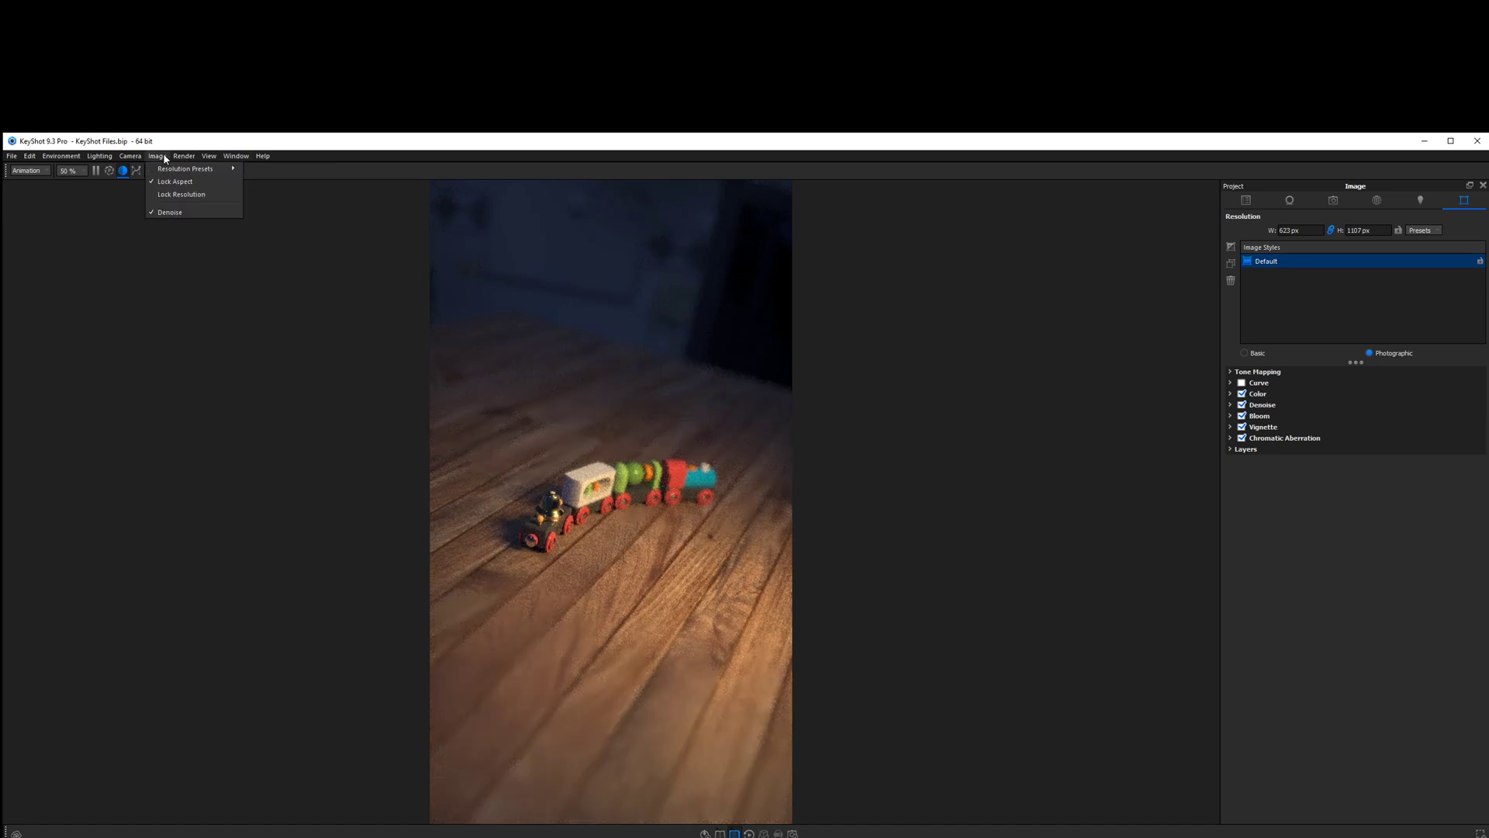
left_click(152, 195)
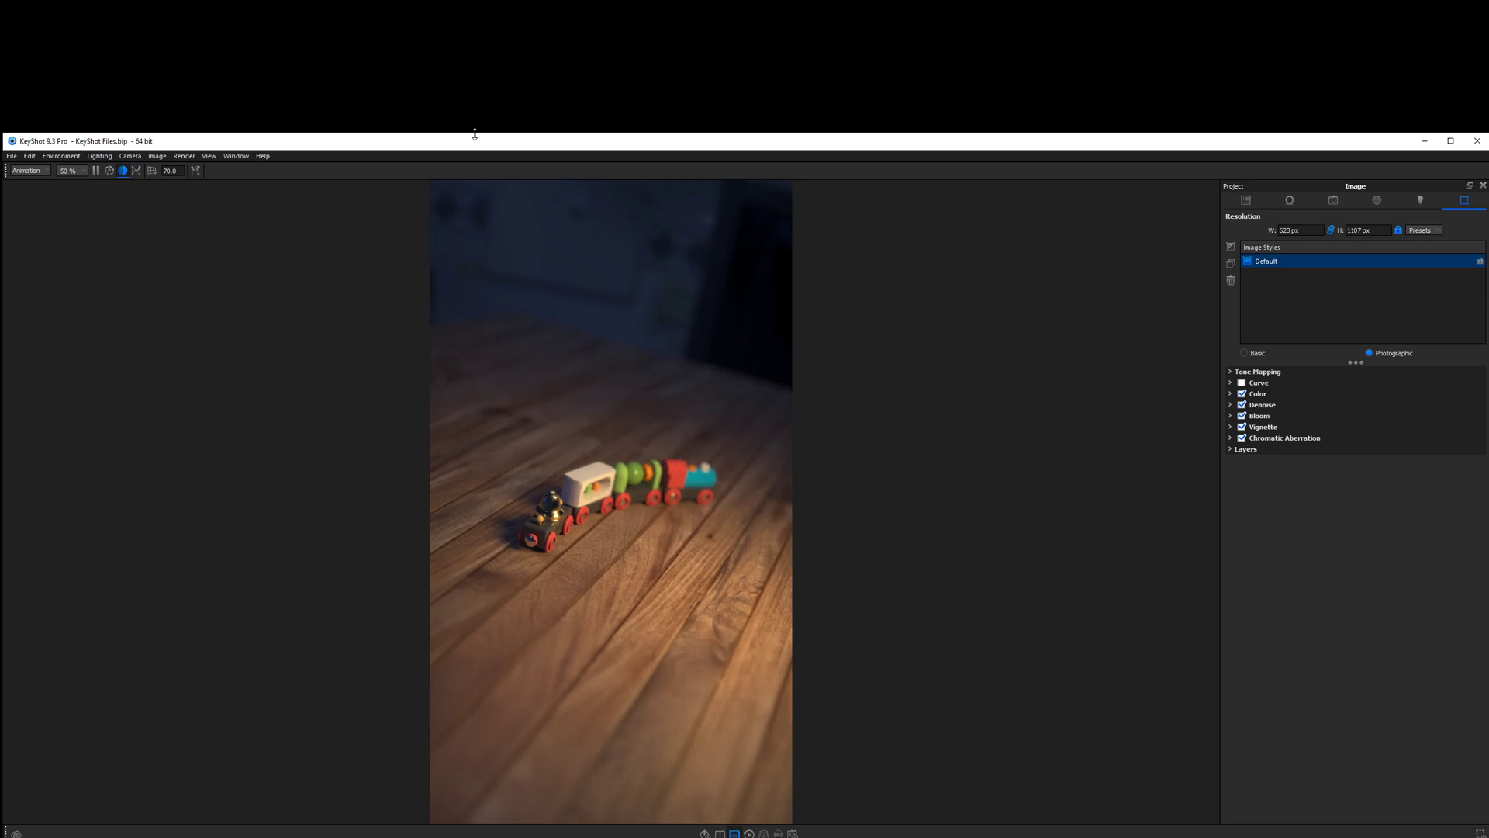
left_click_drag(473, 134, 478, 15)
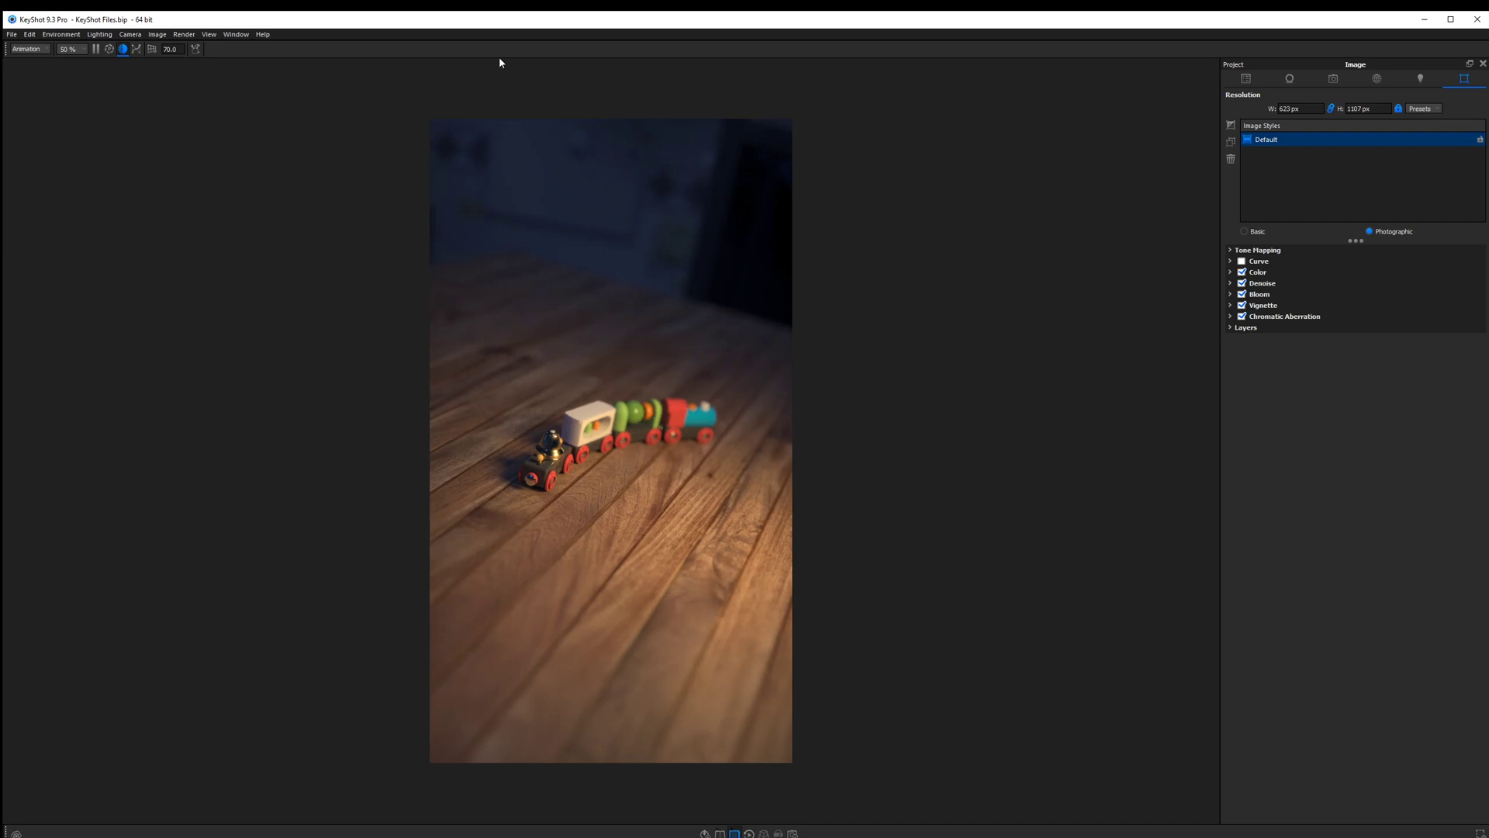
left_click_drag(522, 12, 521, 155)
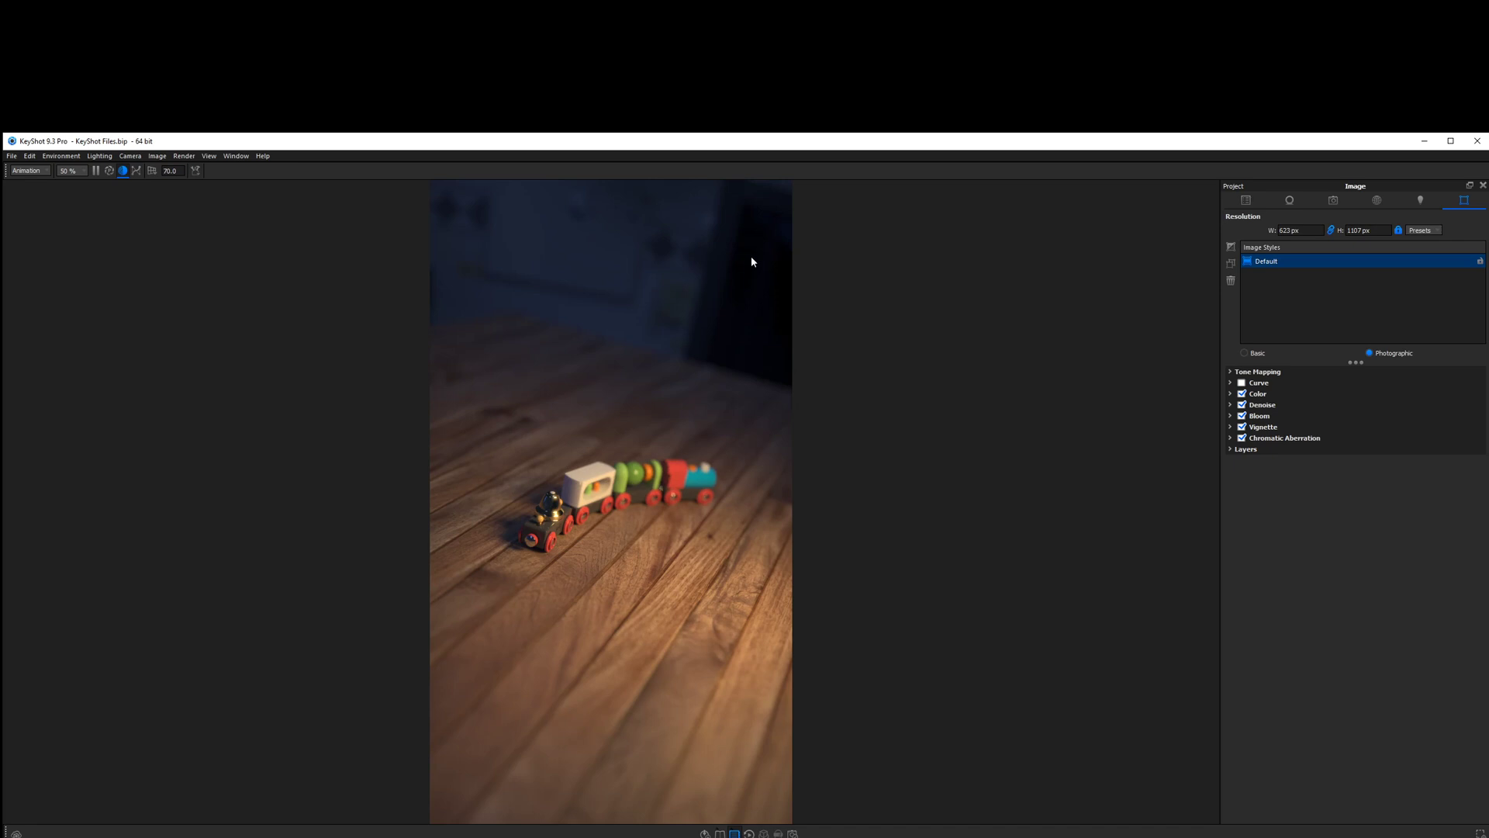
Disable Lock Resolution and enlarge the application window's height so the image scales up with it
left_click(157, 158)
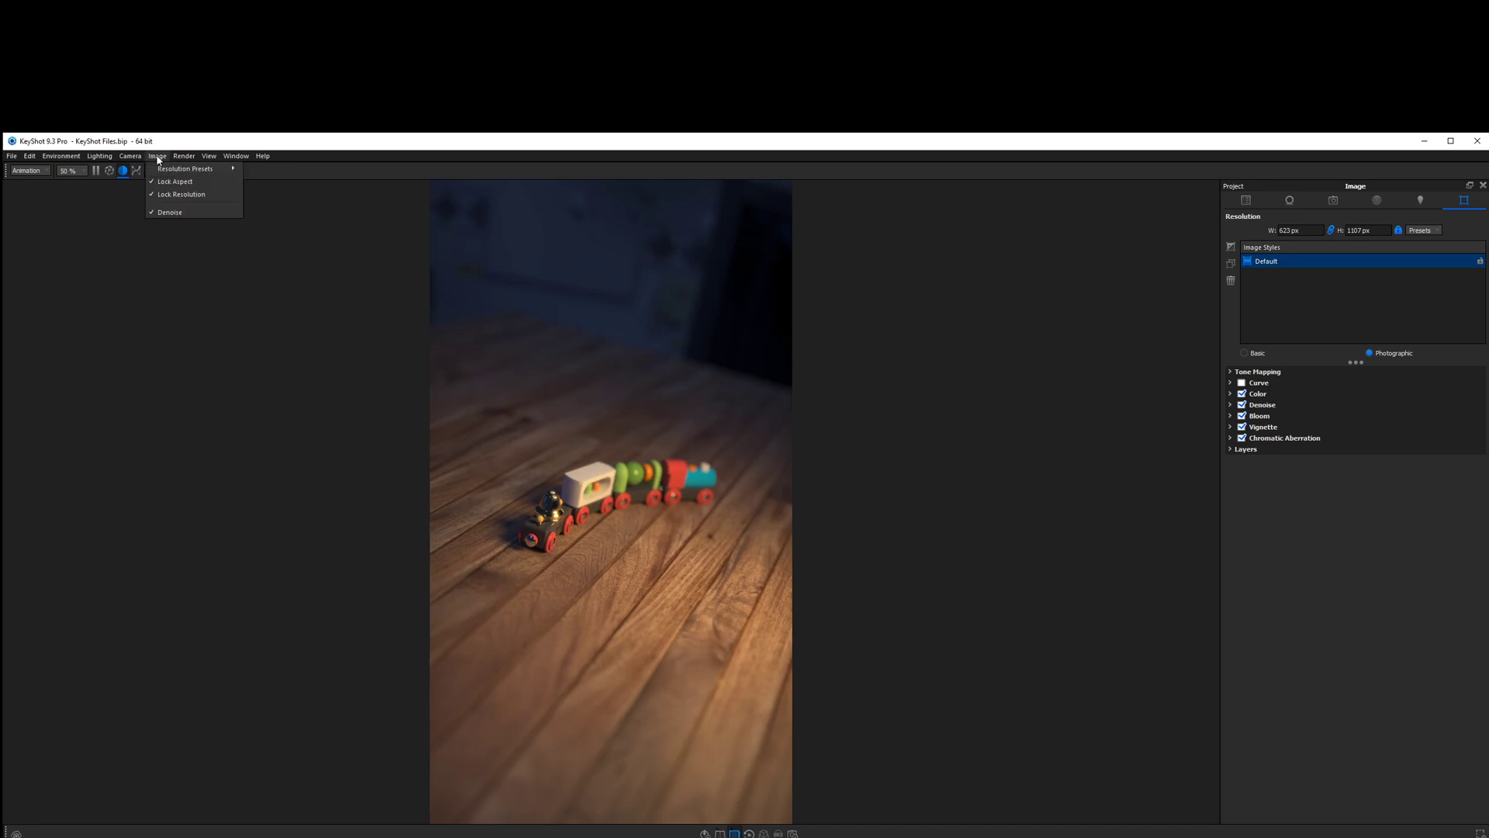
left_click(172, 196)
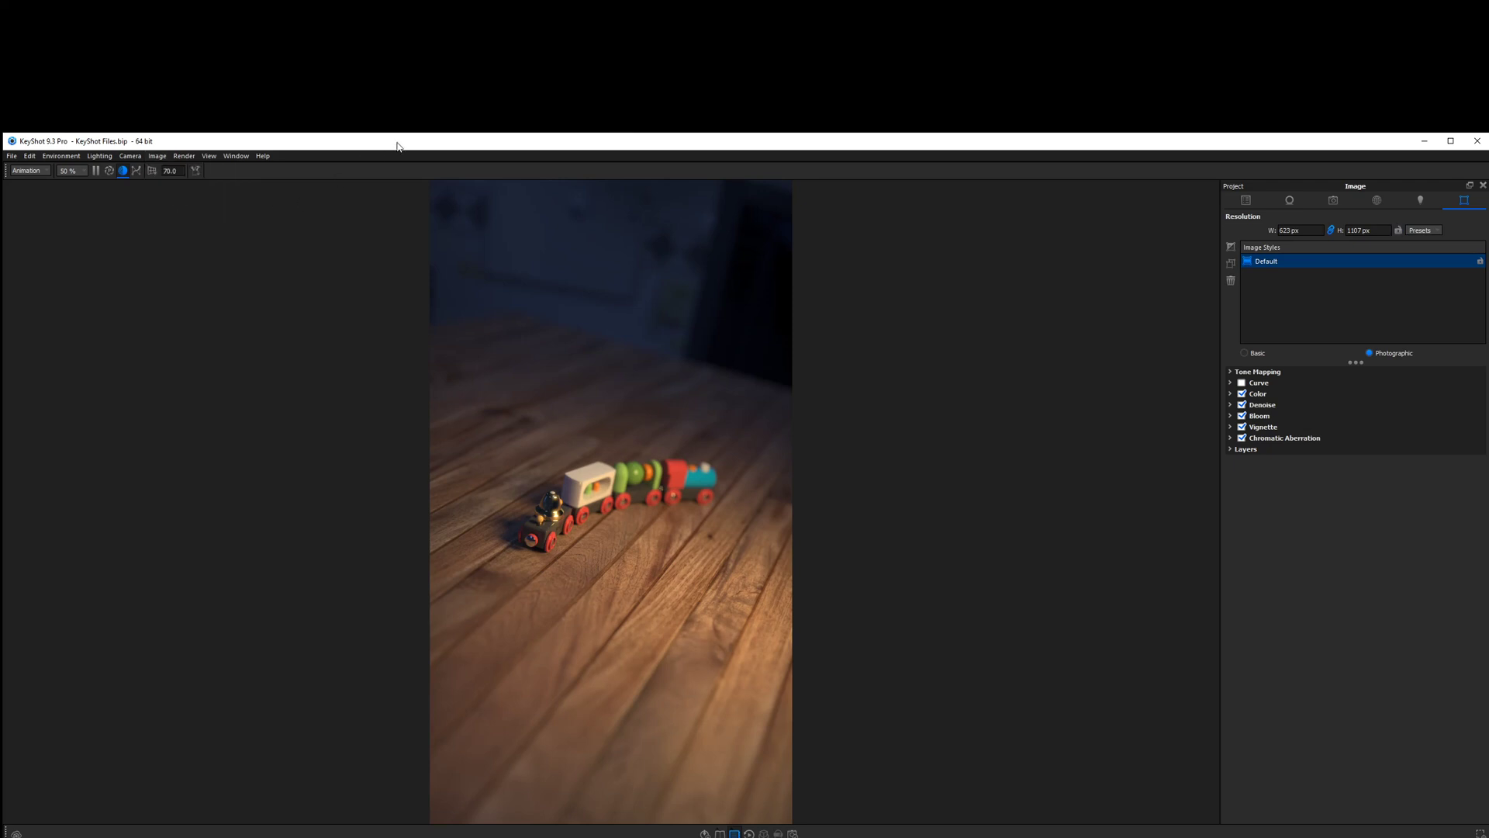
left_click_drag(403, 134, 406, 13)
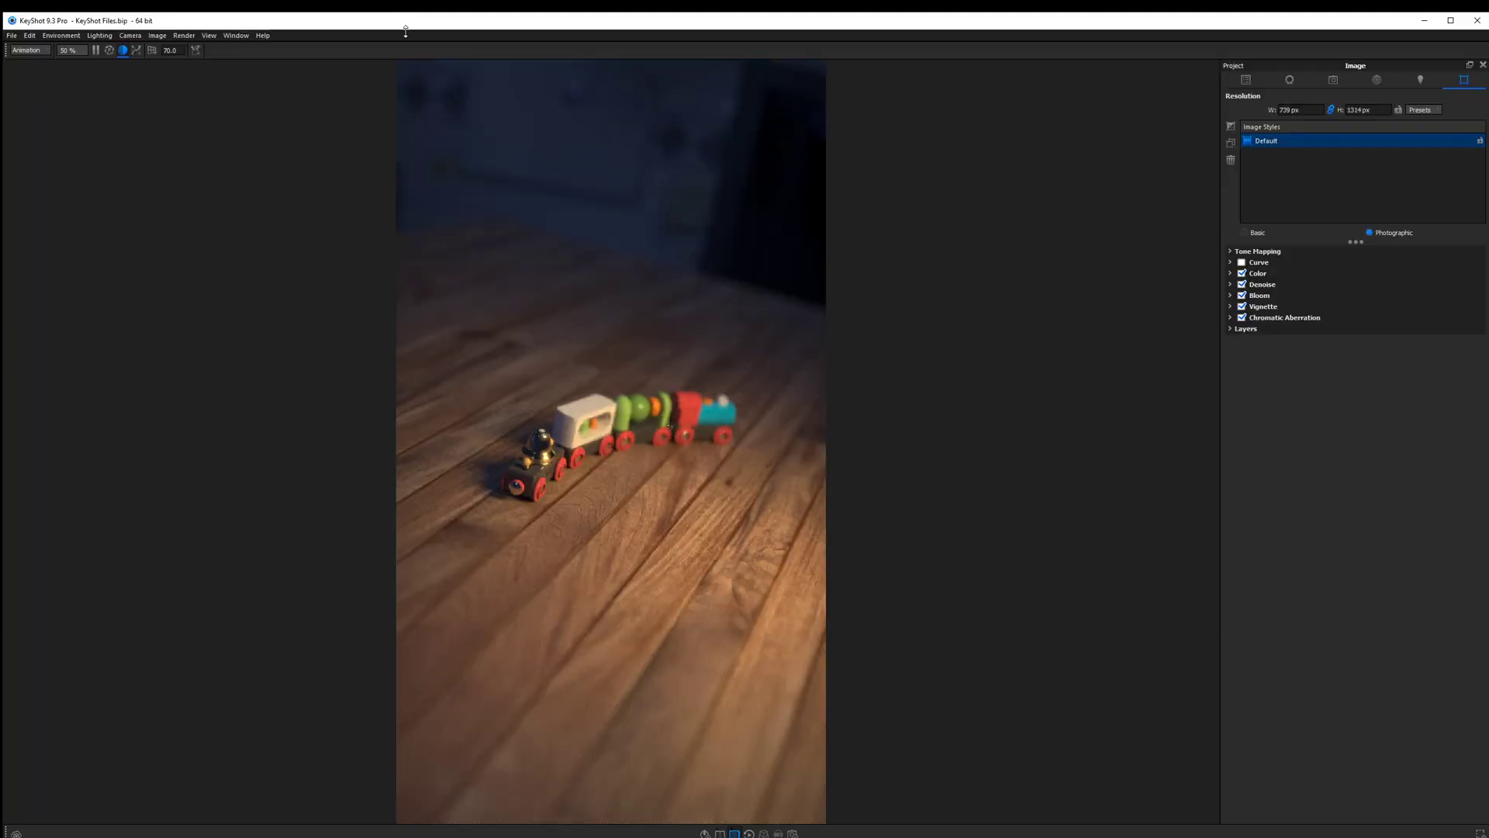
Apply the custom 2:1 resolution preset and resize the application window so the image refits the view
left_click(183, 36)
mouse_move(163, 38)
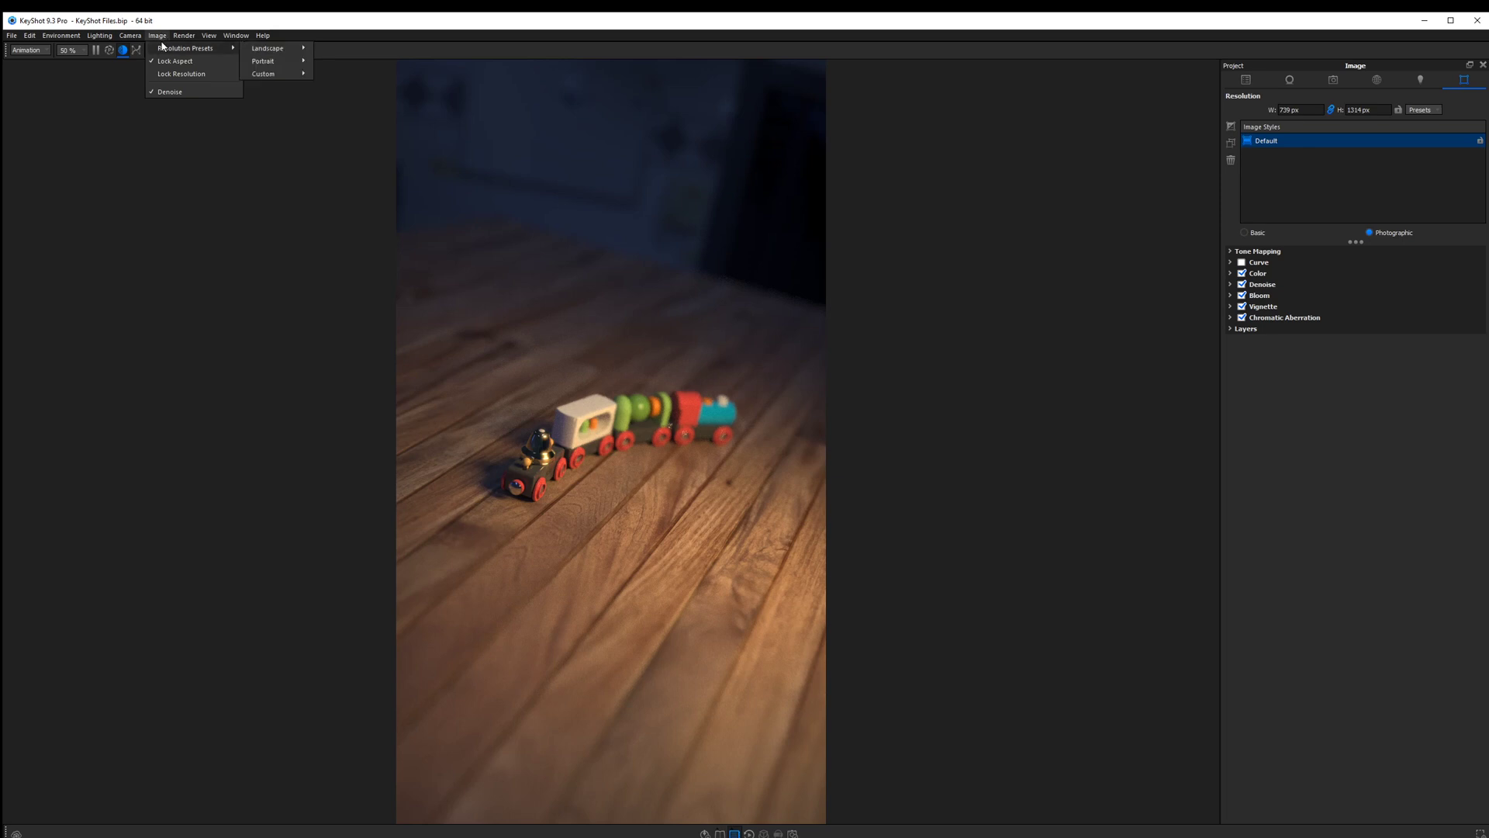
mouse_move(288, 76)
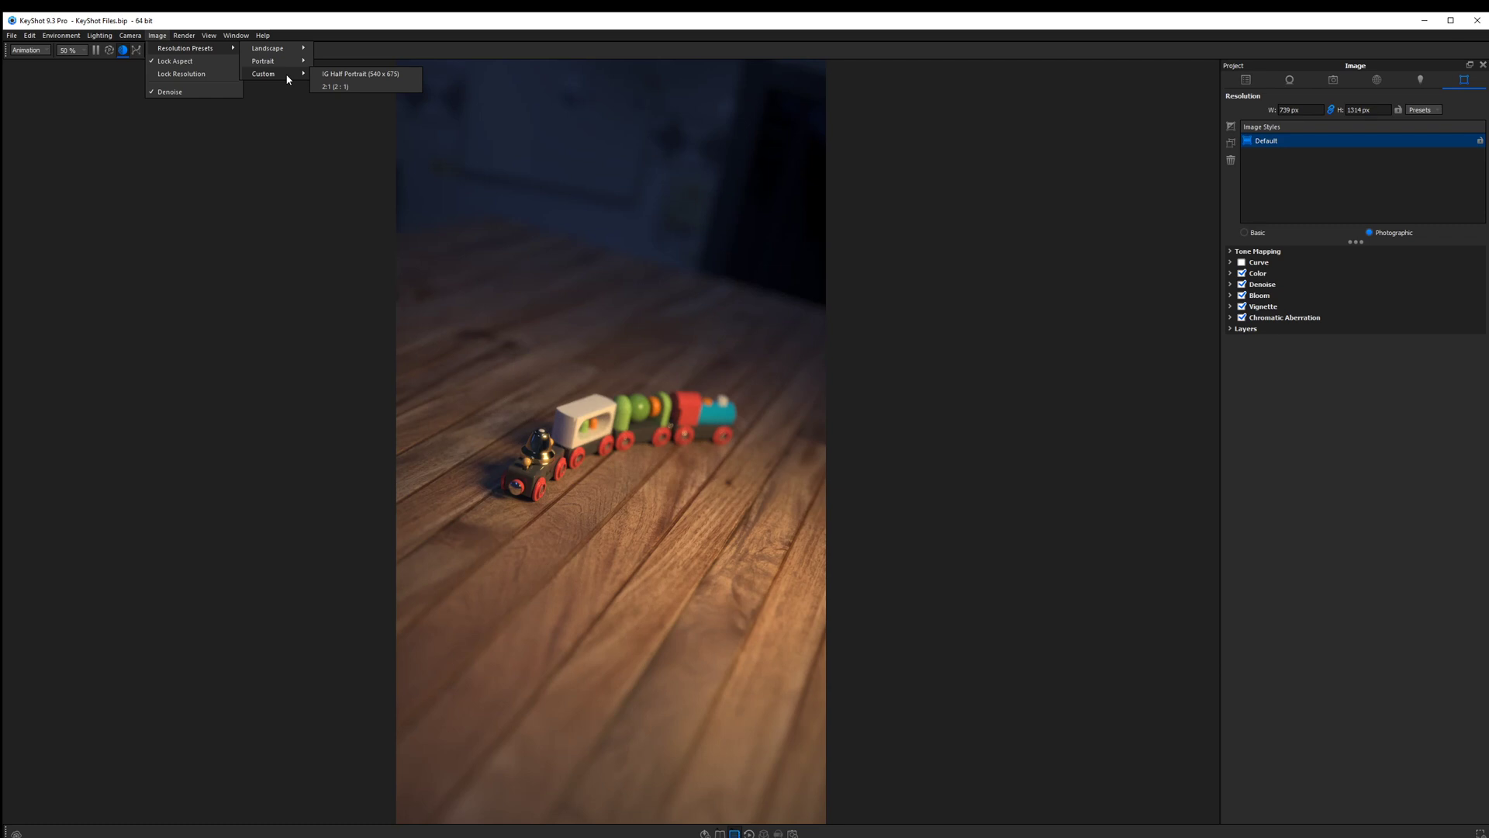
left_click(354, 87)
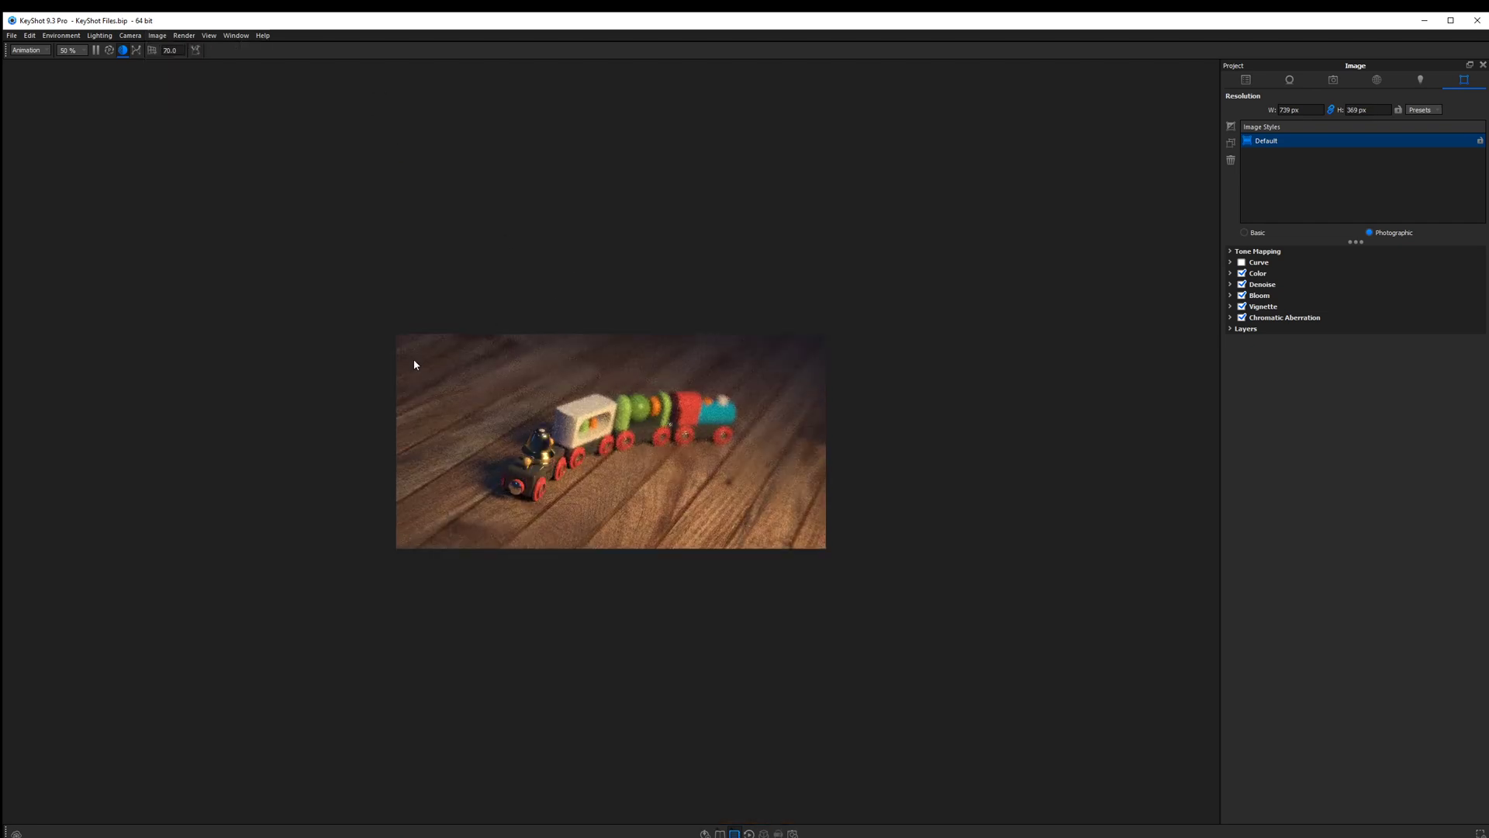
left_click_drag(636, 5, 637, 4)
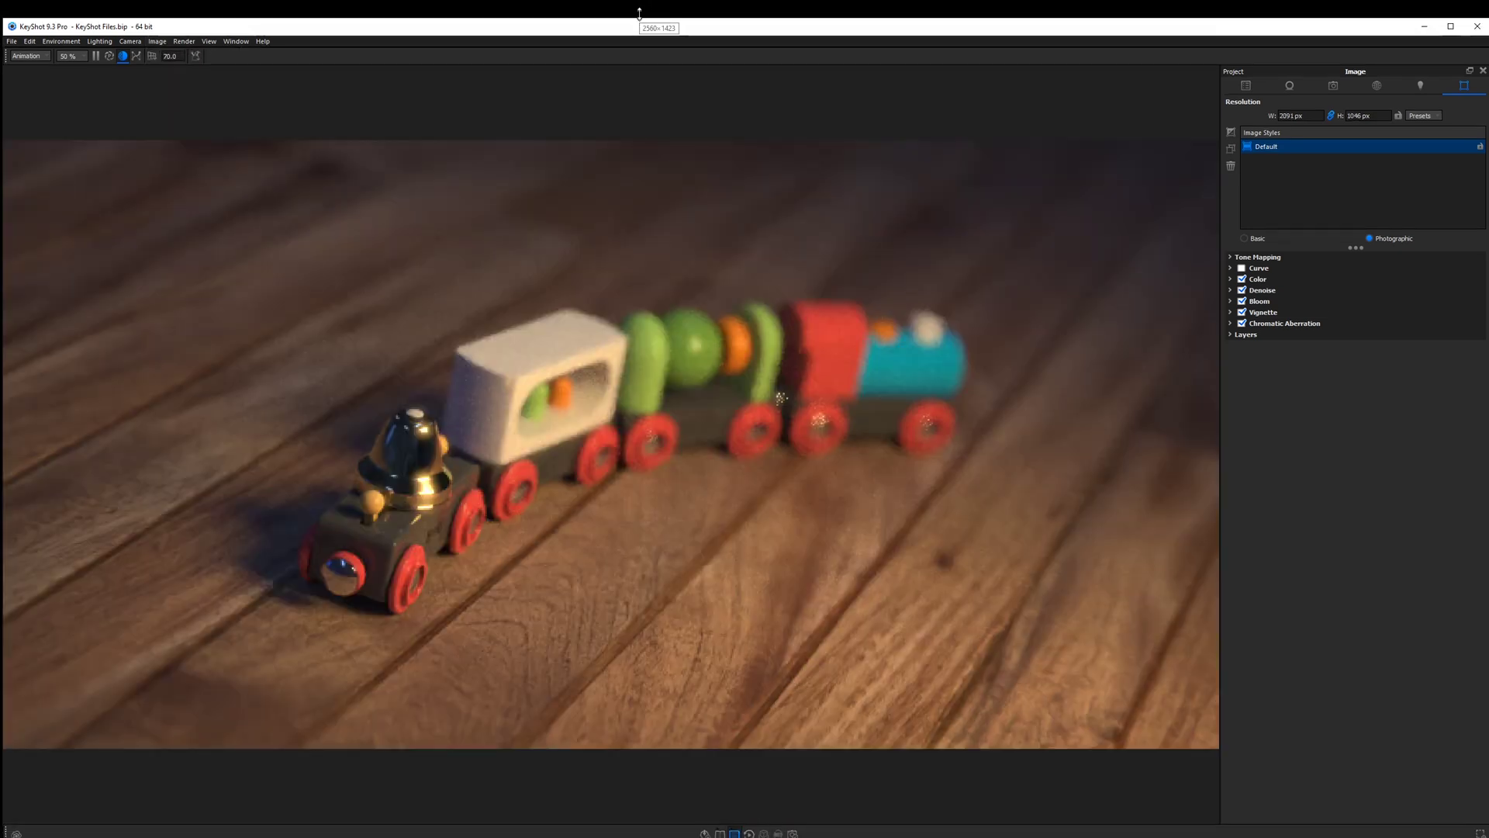
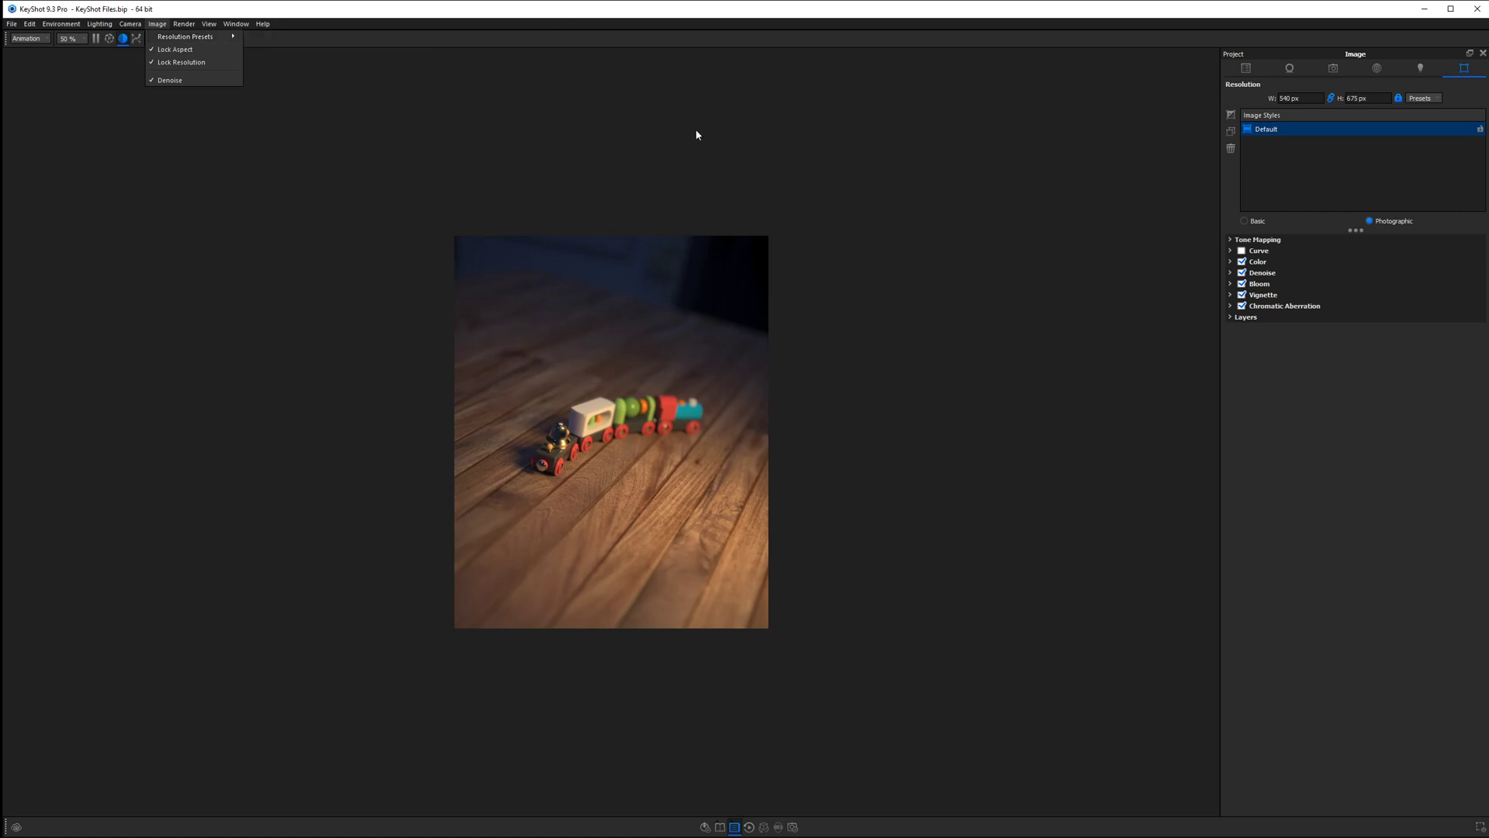
Review the custom resolution presets, including IG Half Portrait (540 x 675), and check the Lock Resolution option
mouse_move(191, 40)
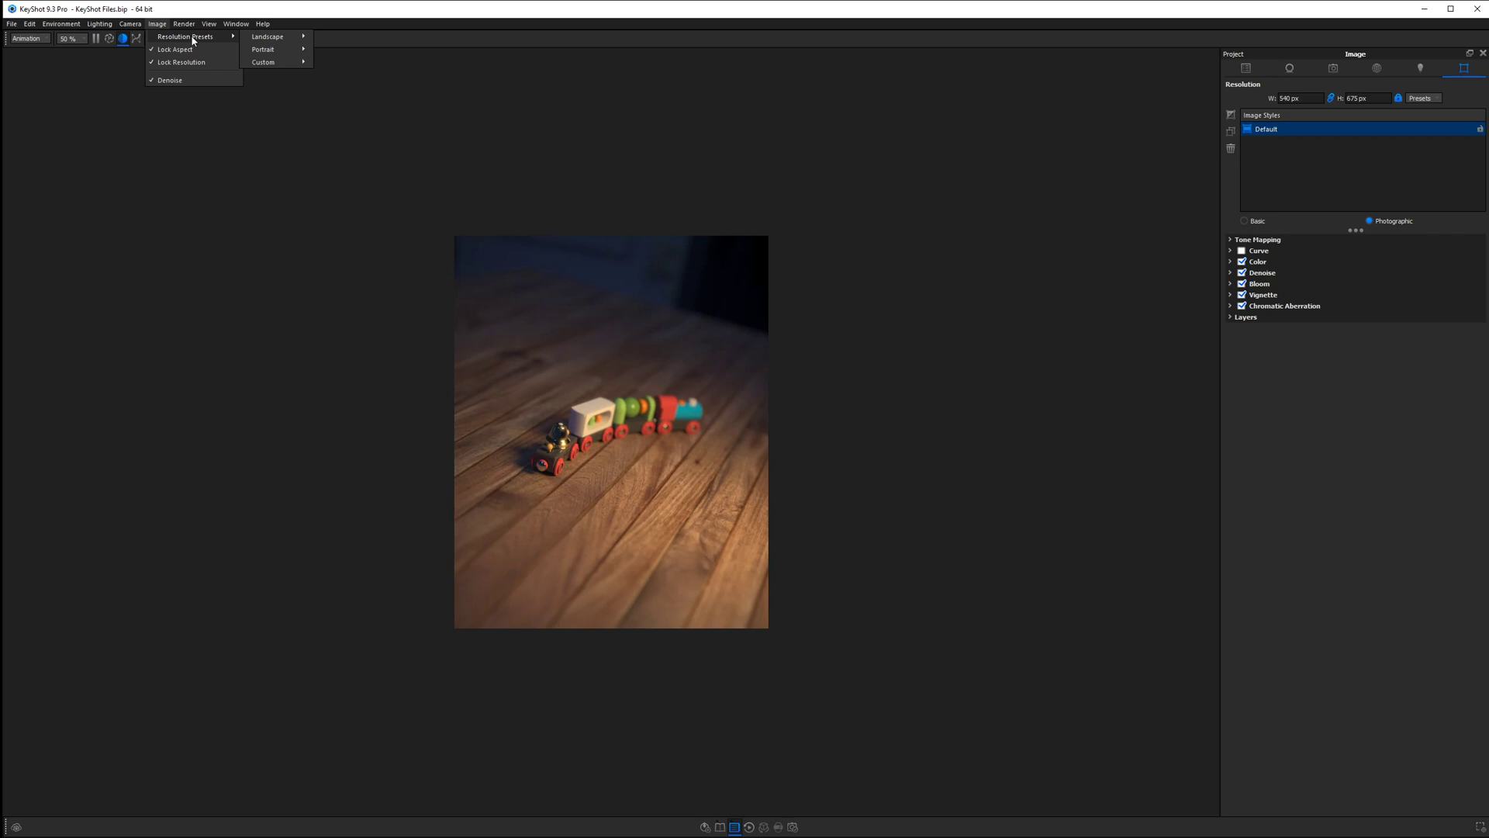
mouse_move(274, 63)
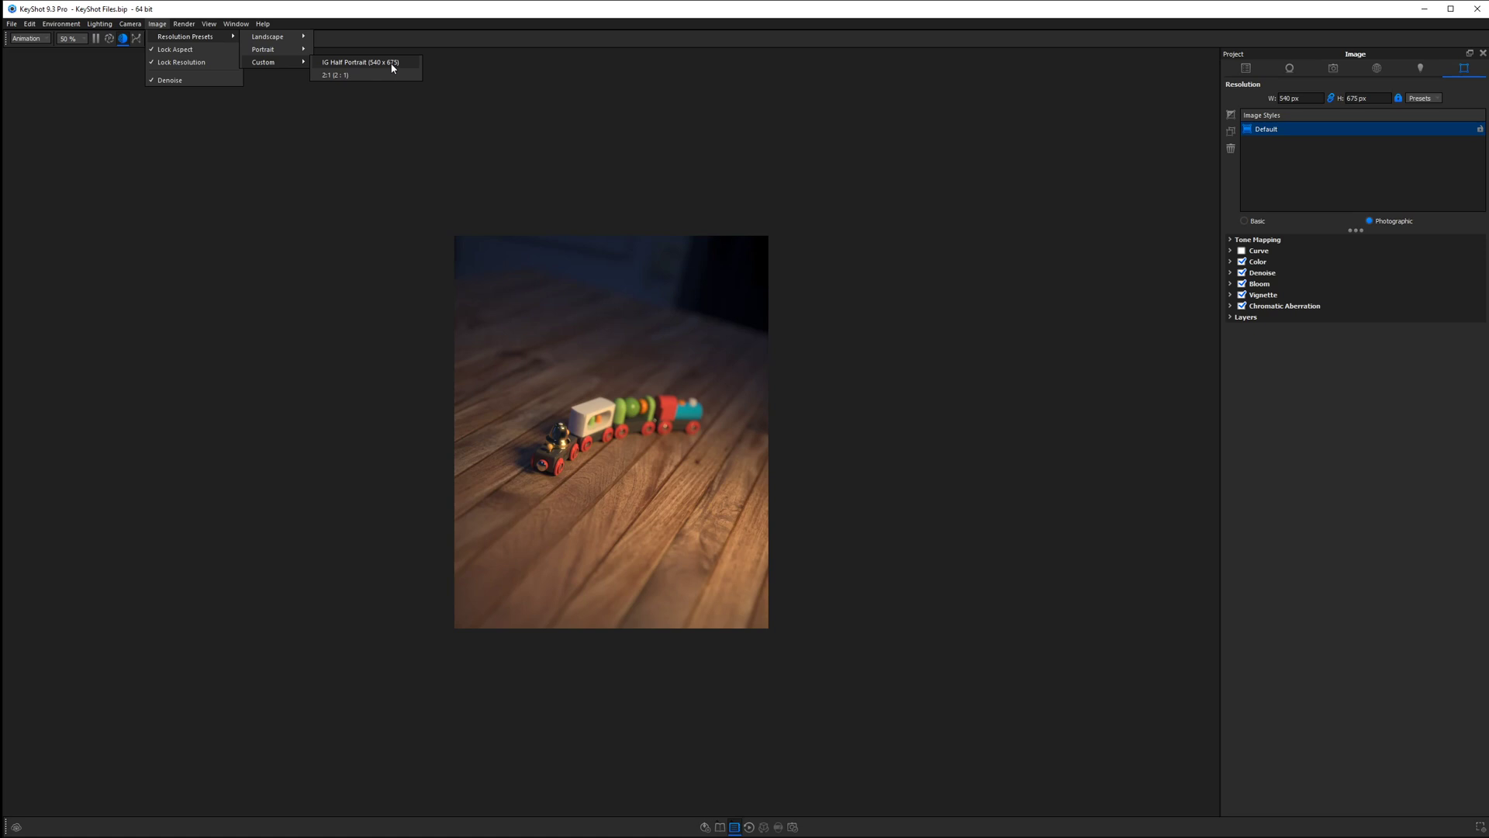
left_click(548, 125)
left_click(162, 25)
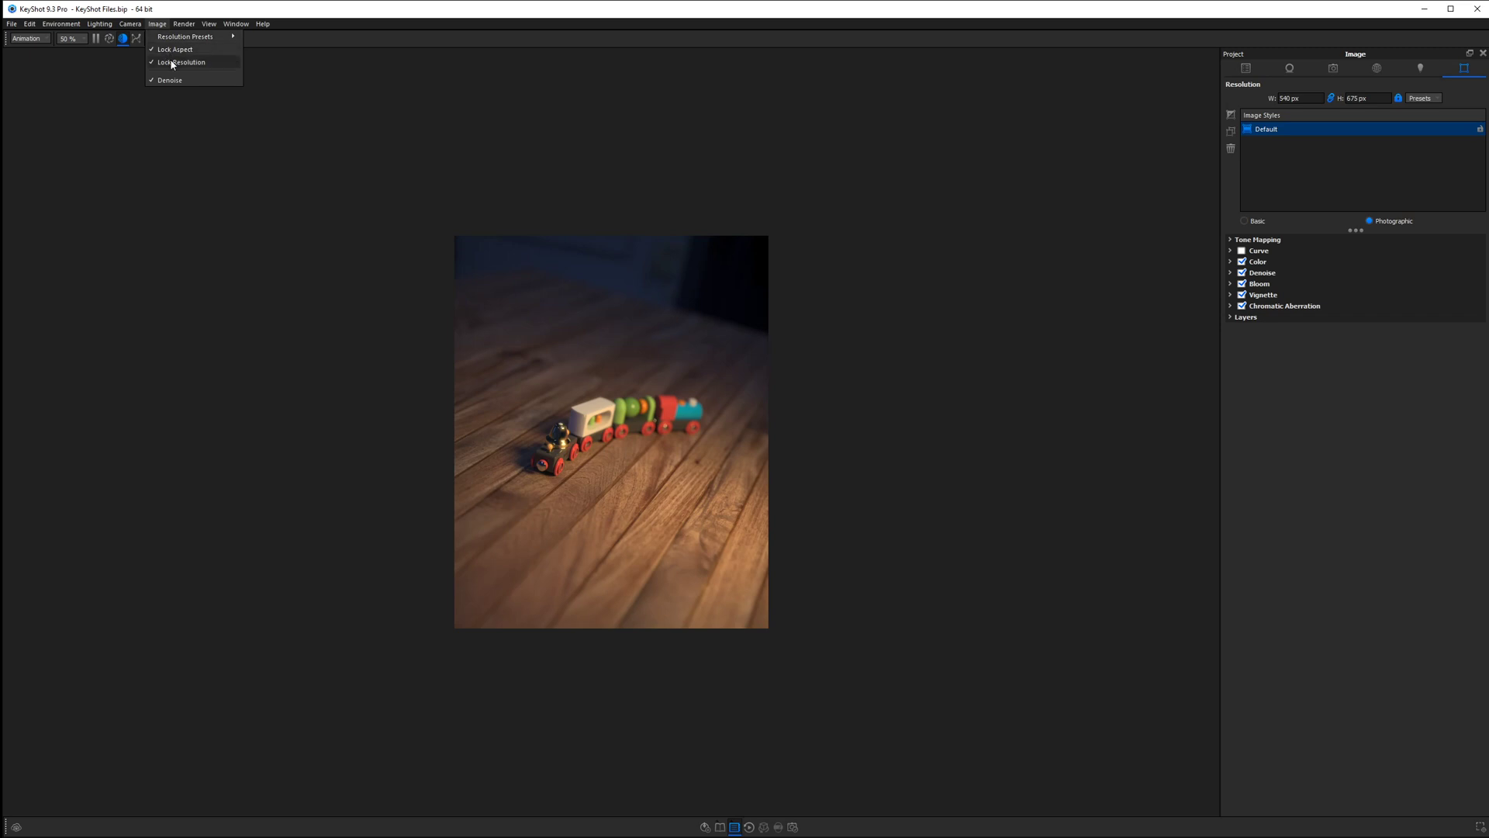
Disable Lock Resolution so the image fills the view, and show the heads-up display
left_click(172, 62)
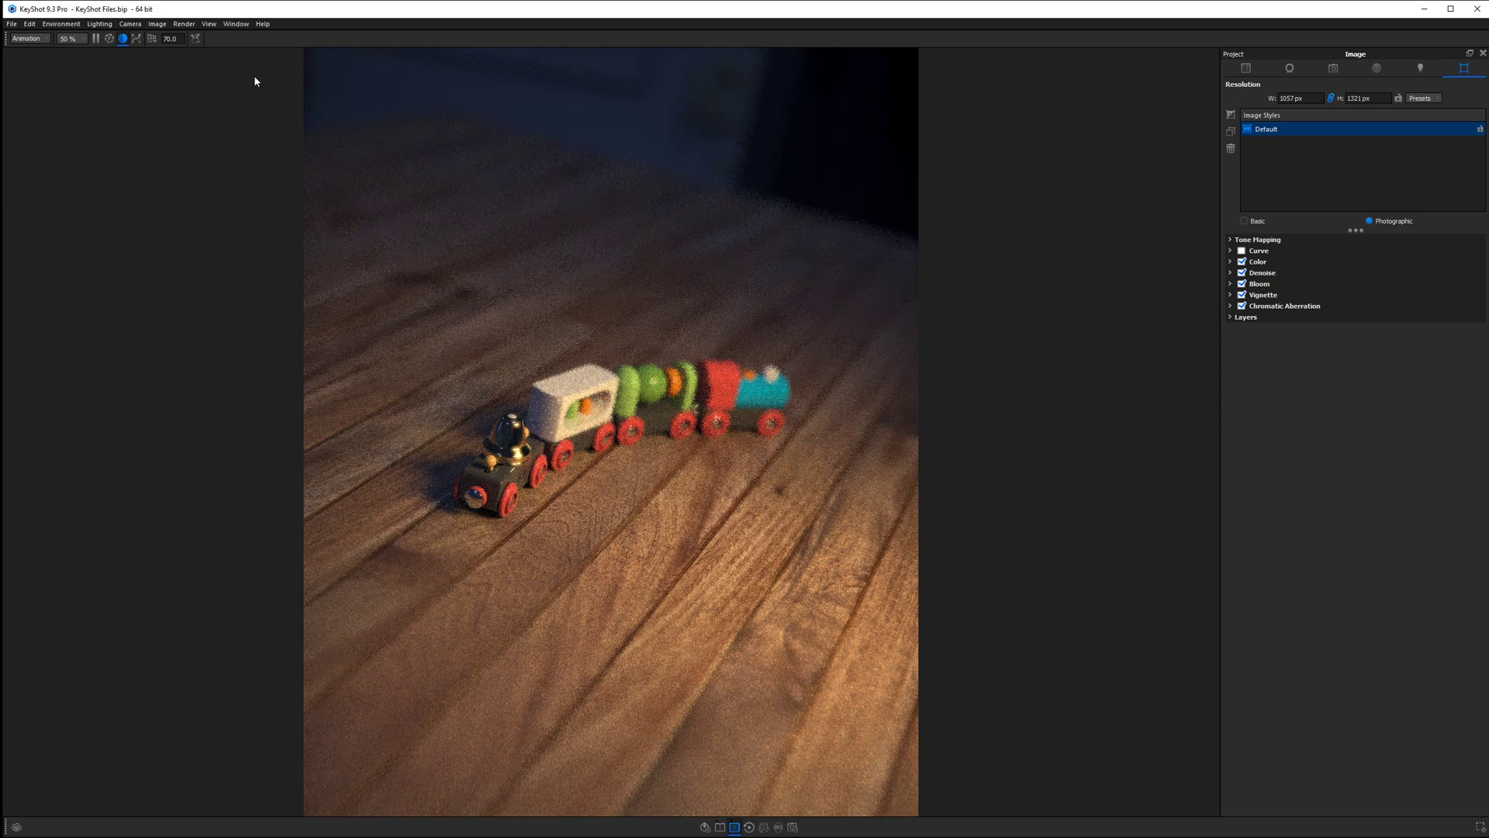
key("h")
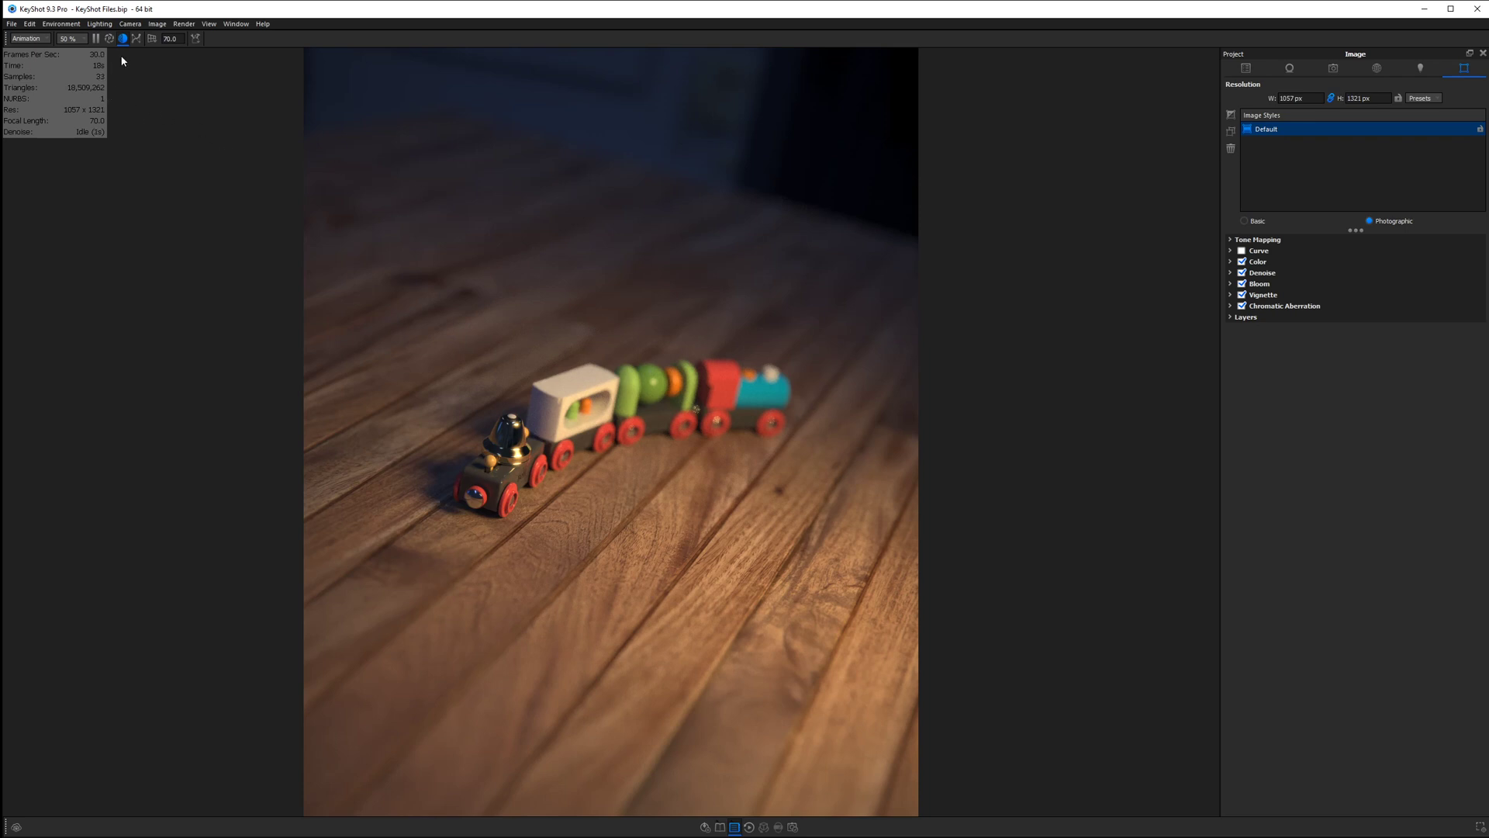
Apply the custom IG Half Portrait (540 x 675) preset, and release Lock Resolution so the image refits the view
left_click(158, 23)
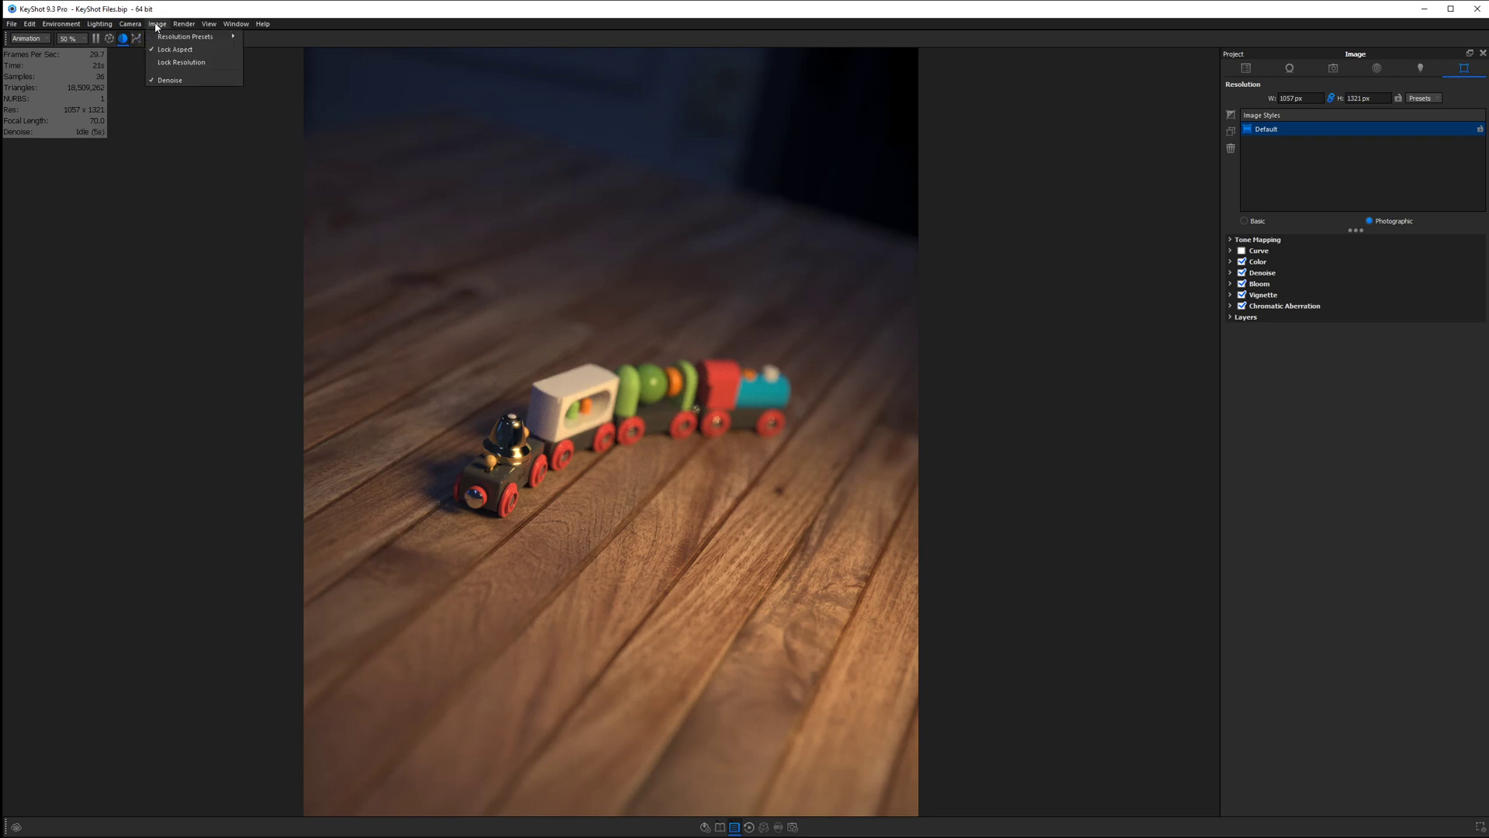
mouse_move(228, 37)
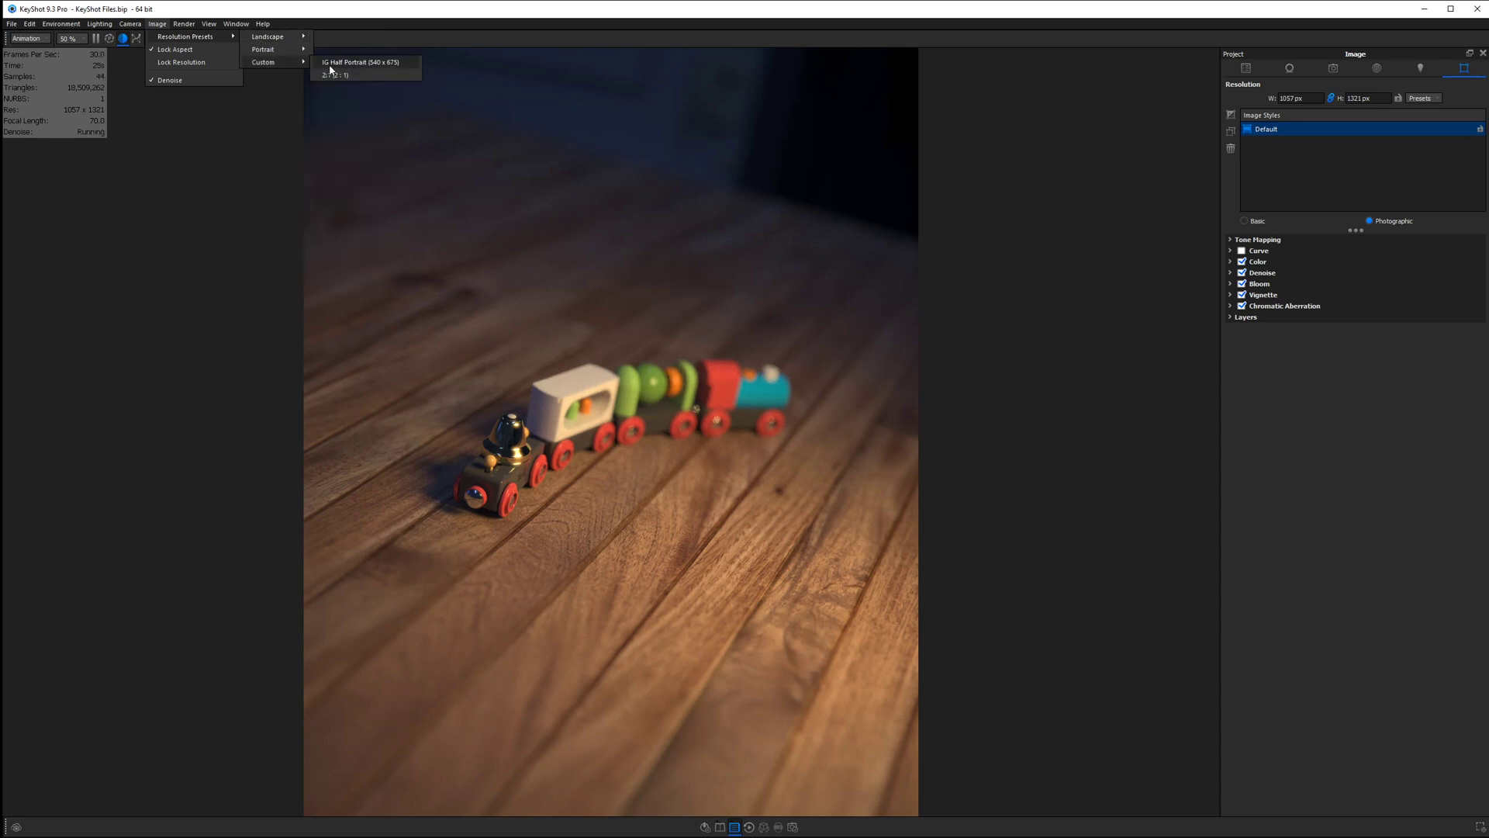
left_click(376, 68)
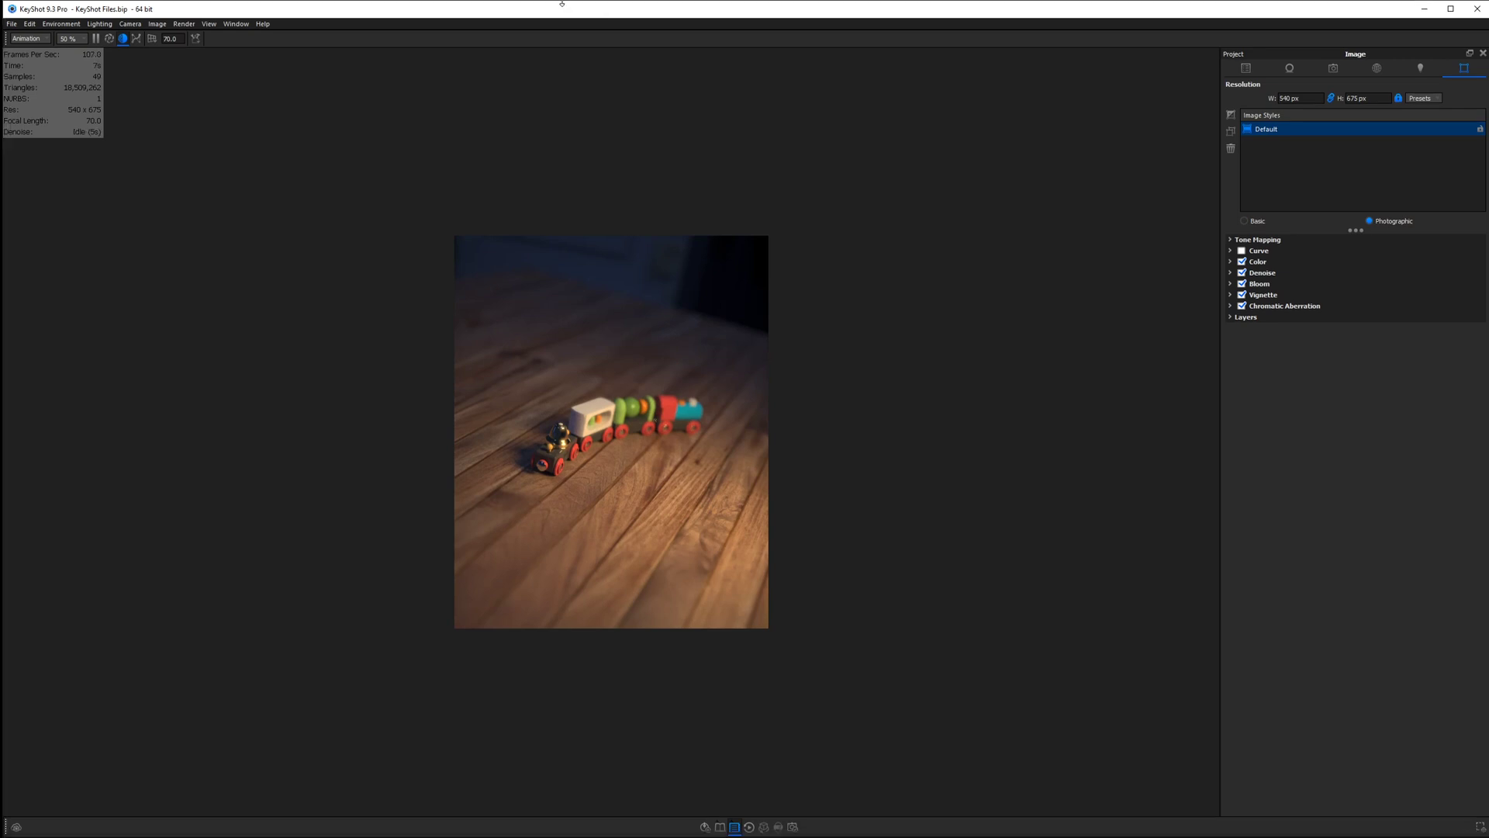
left_click(158, 24)
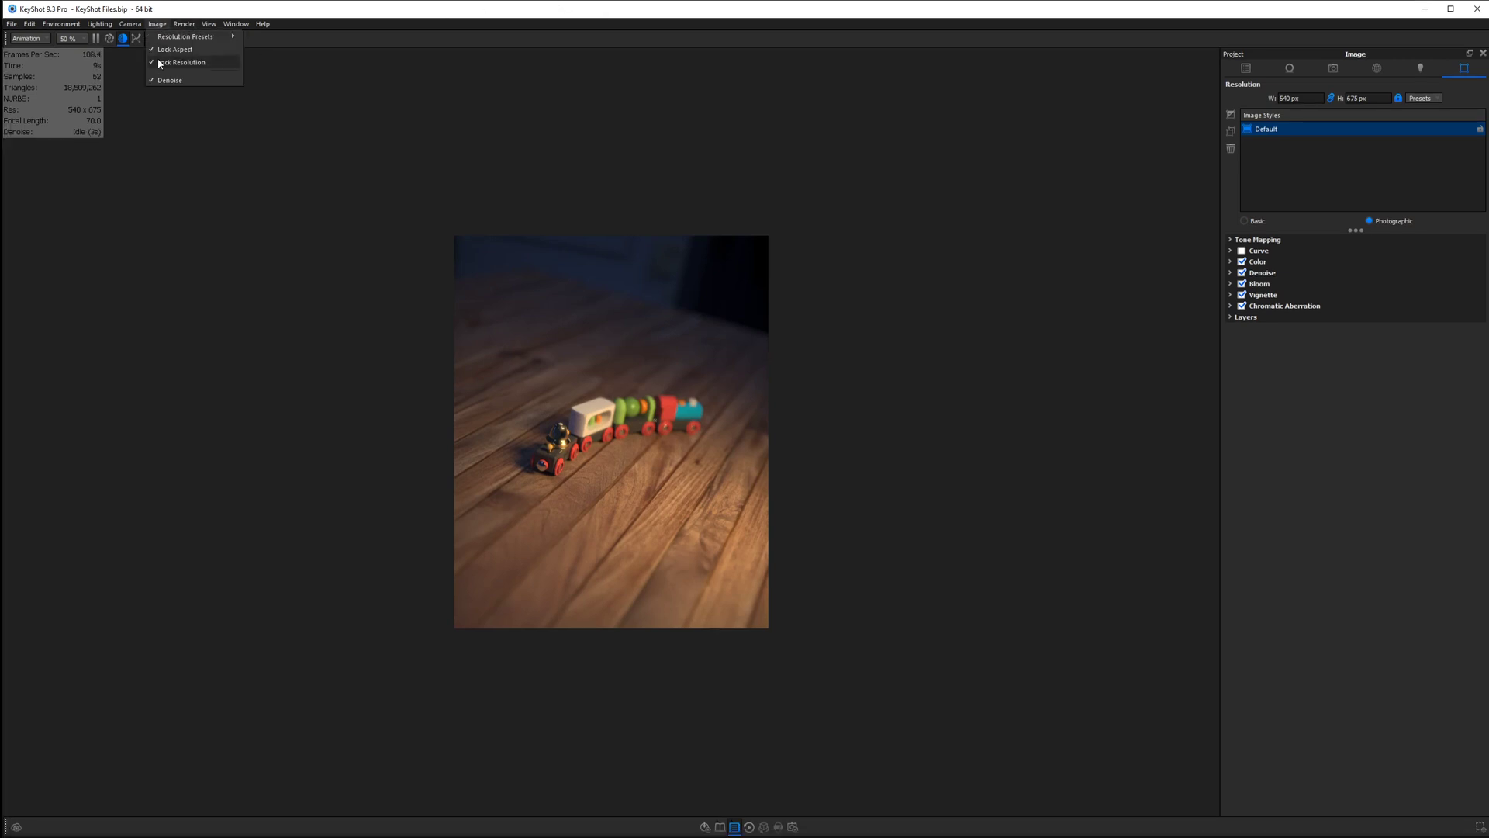
left_click(462, 4)
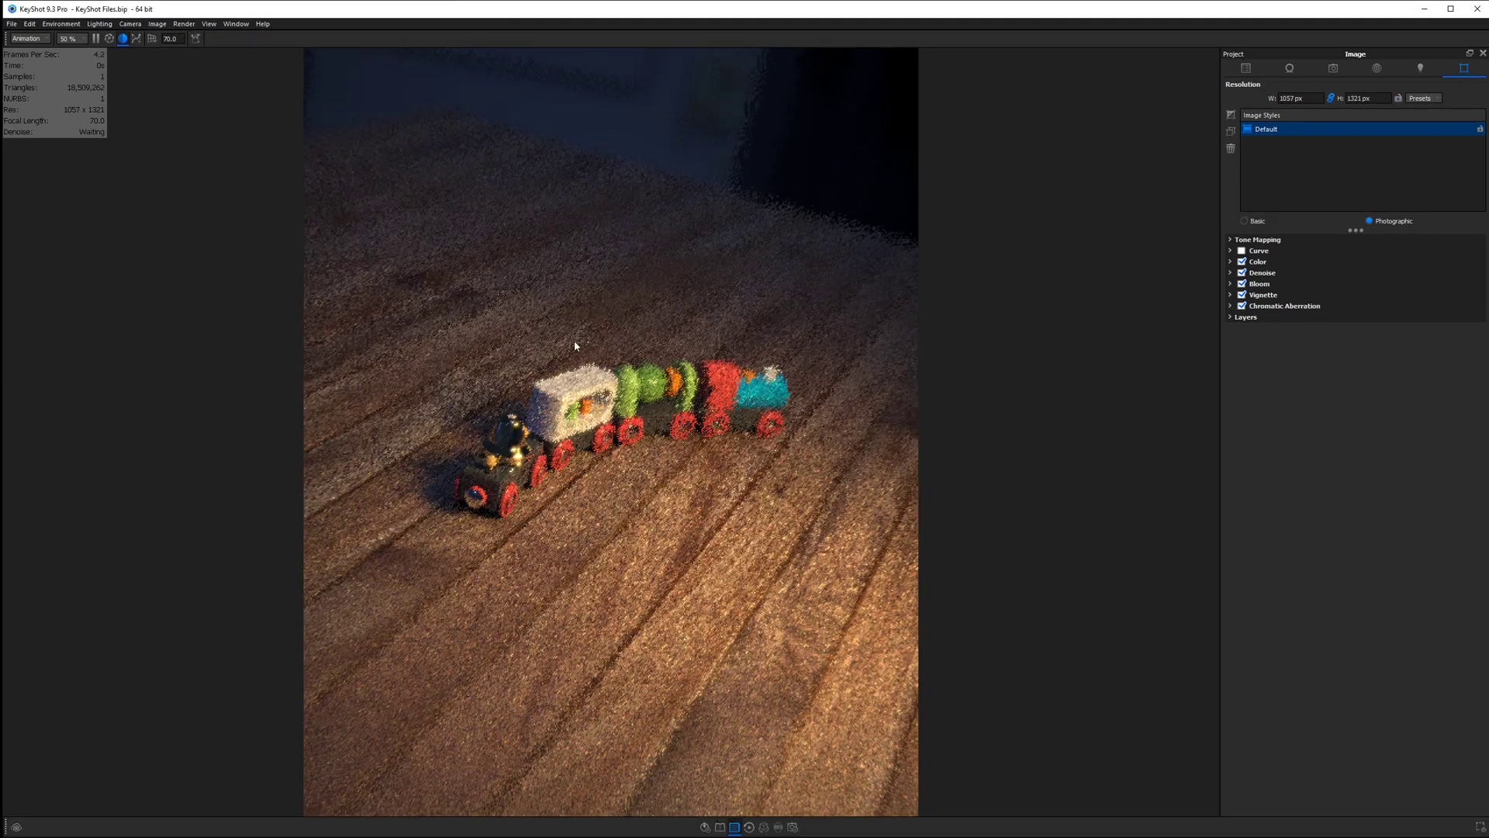
Set the still image render resolution to 1080 x 1350 px in the render settings
left_click(792, 829)
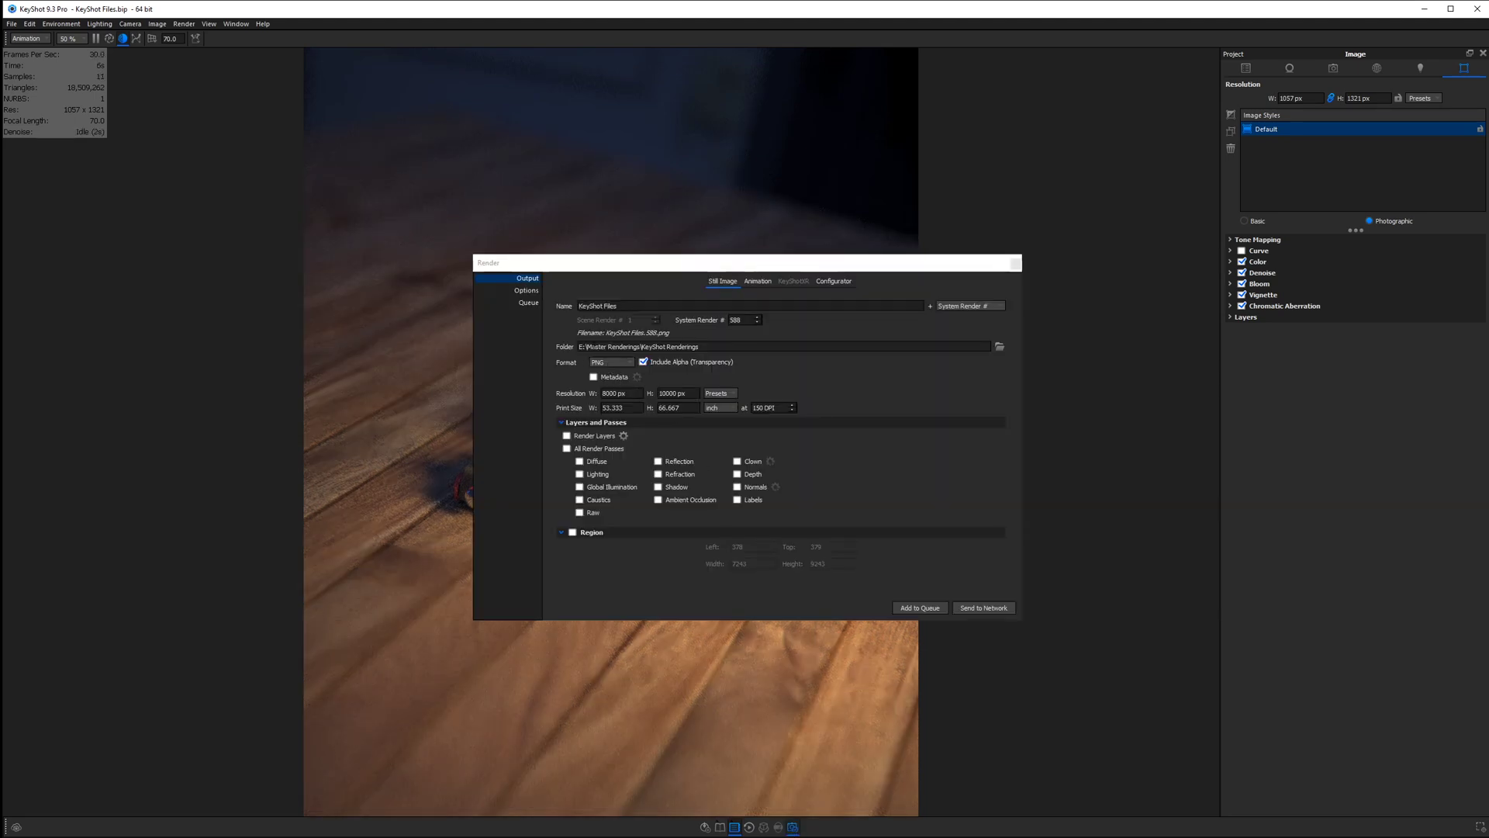
double_click(607, 392)
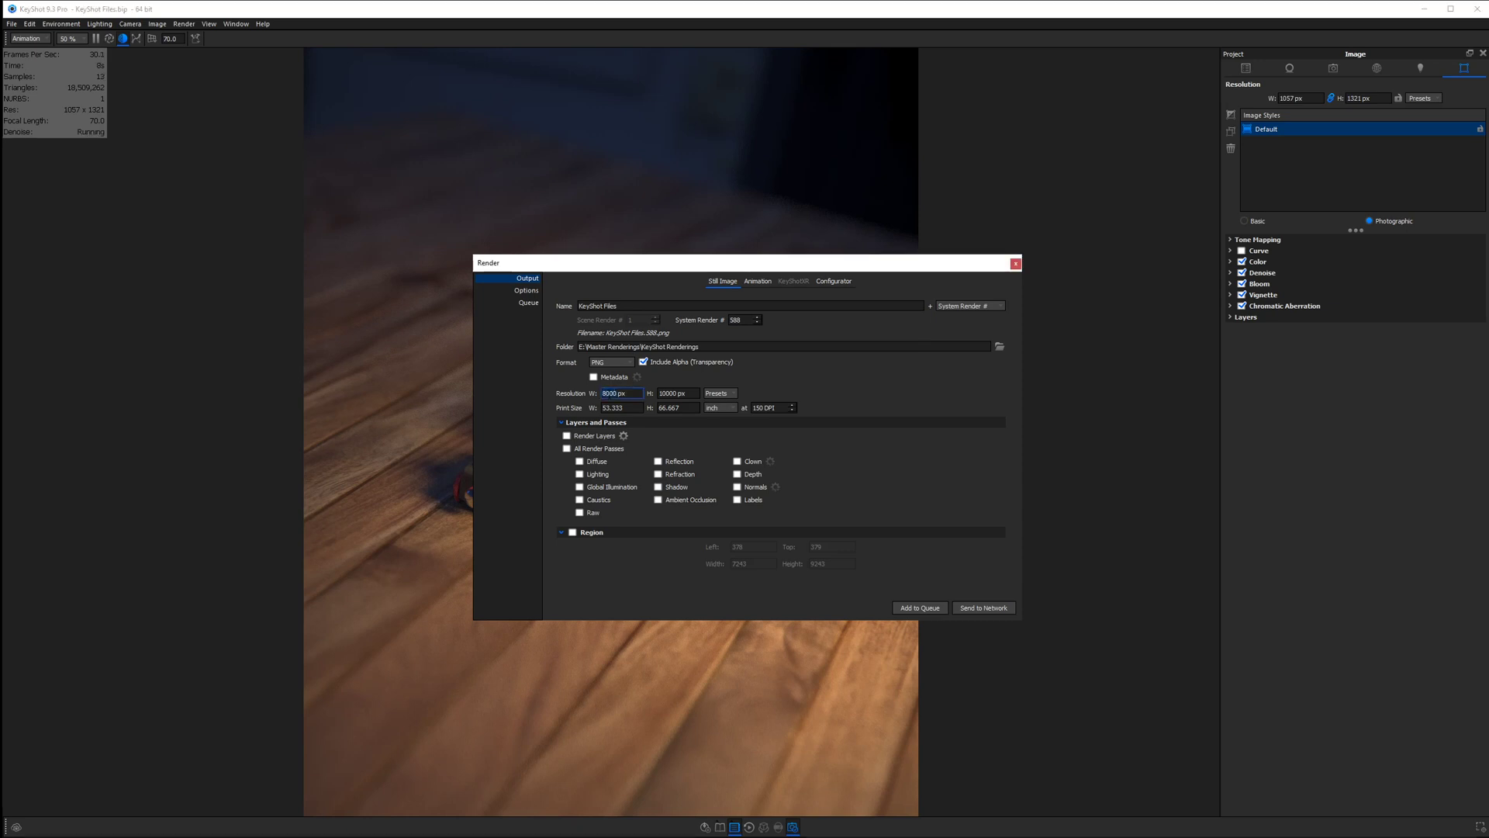
key("Tab")
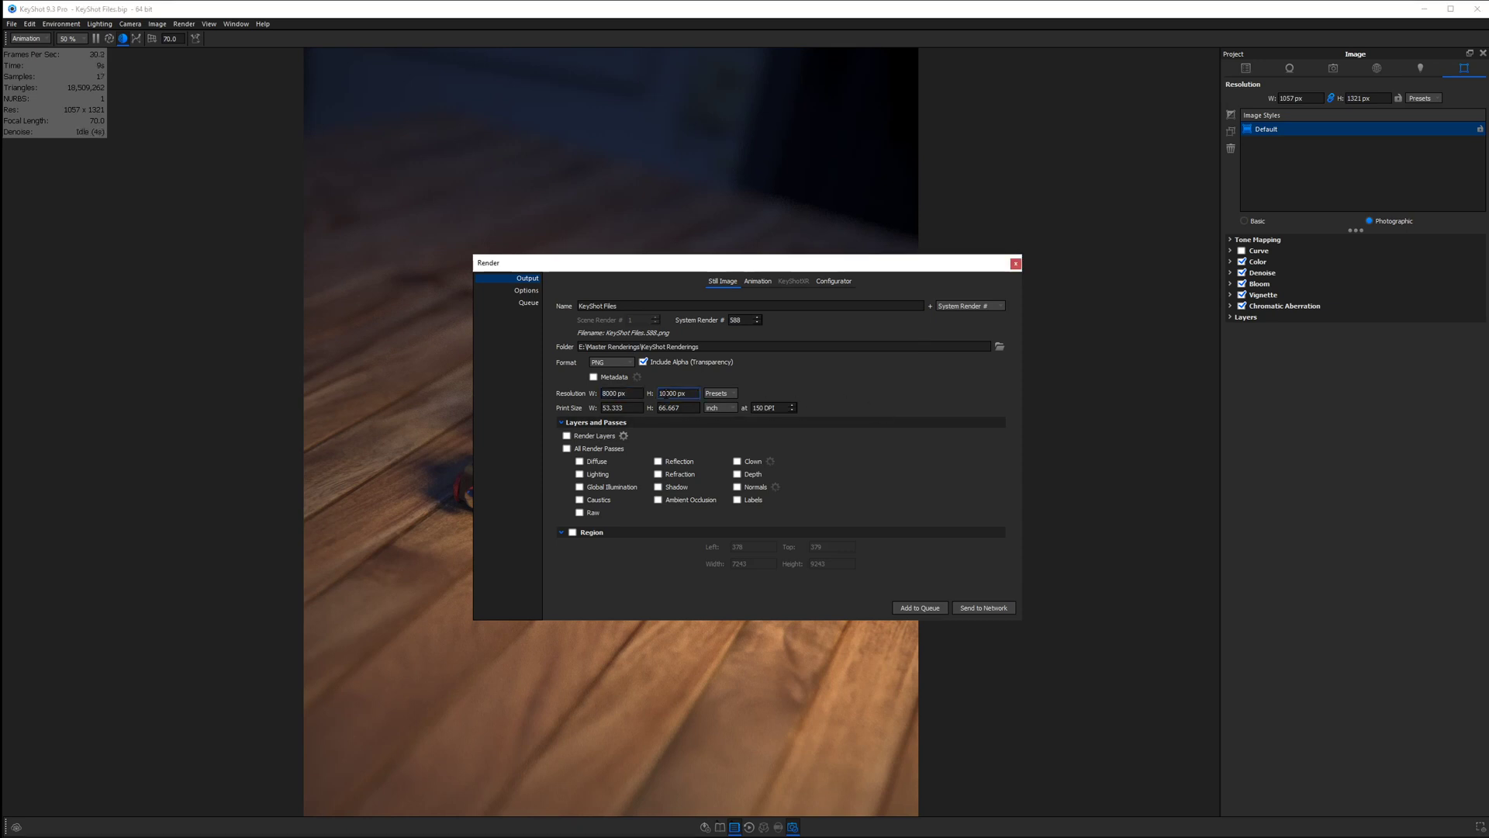
type("1350")
double_click(672, 393)
type("1250")
key("Return")
Check the render width and height against the image's aspect ratio, and close the render settings
left_click(610, 393)
triple_click(614, 393)
left_click(672, 393)
left_click_drag(771, 258, 860, 141)
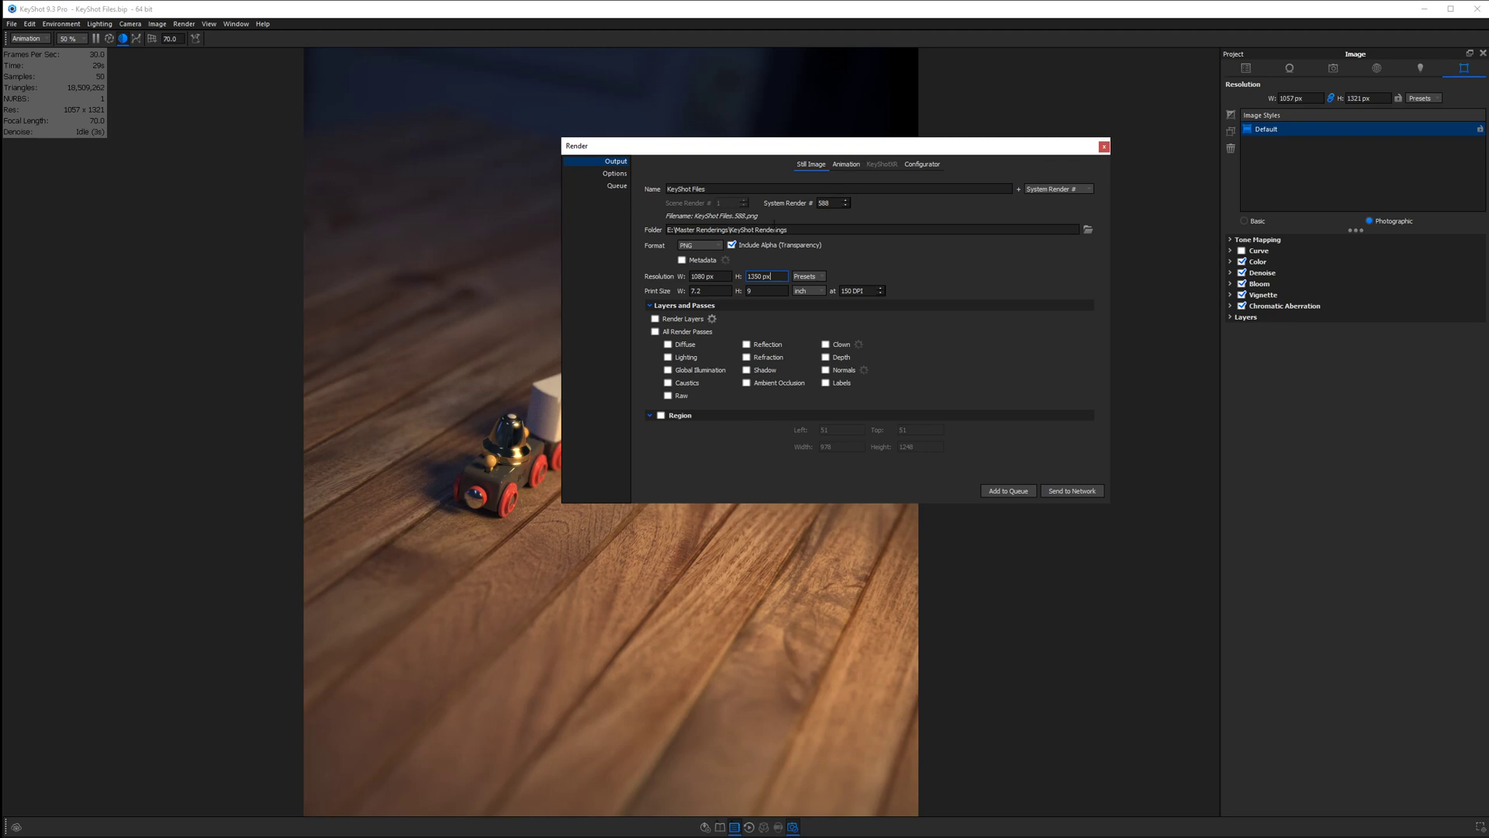
triple_click(783, 276)
key("shift+Tab")
left_click(1103, 146)
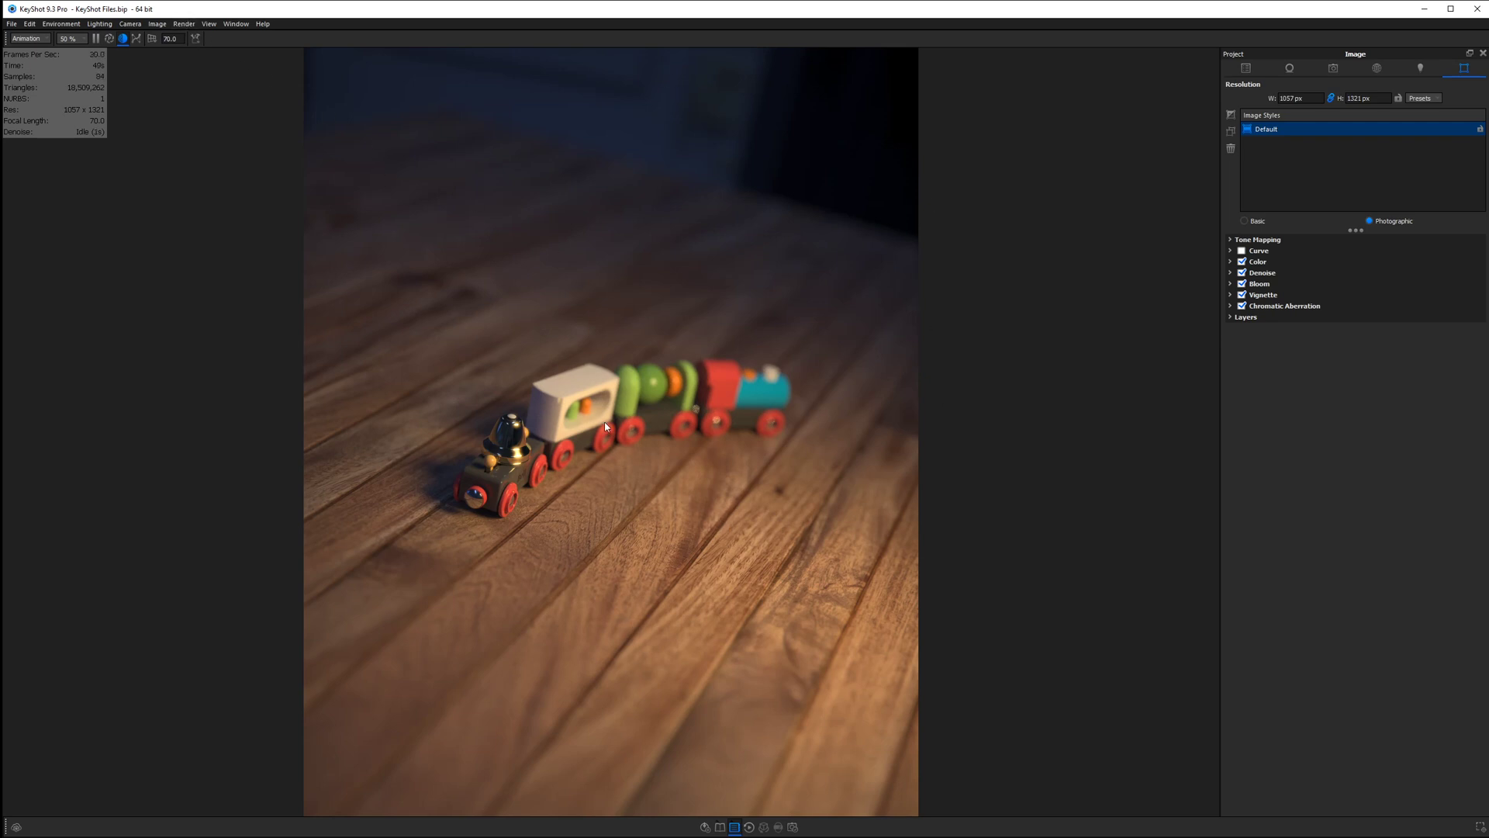
Apply the landscape 1:1 resolution preset, and disable Lock Aspect so the image fills the whole view
left_click(157, 23)
mouse_move(225, 41)
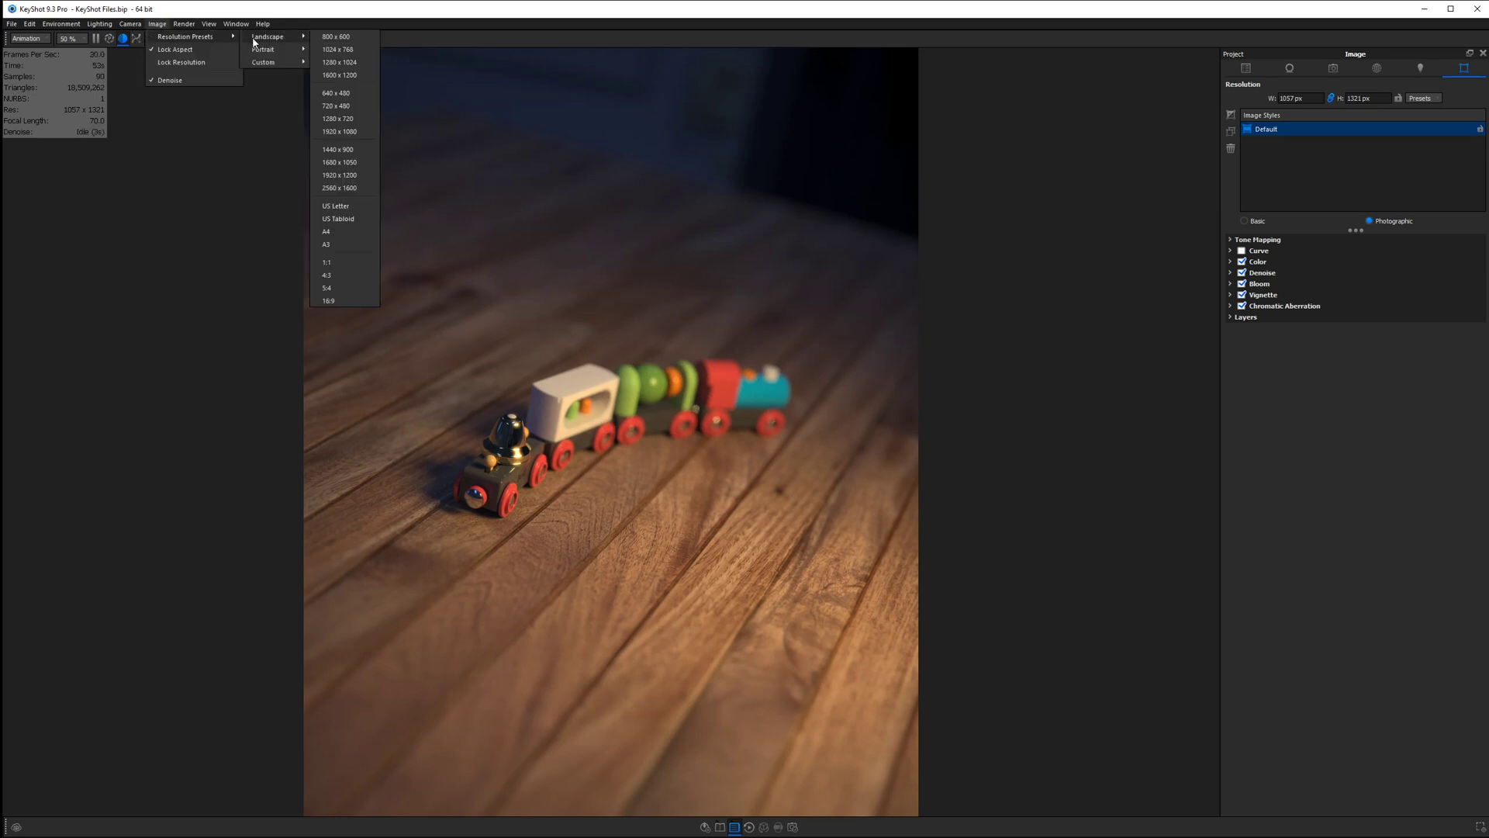
left_click(335, 263)
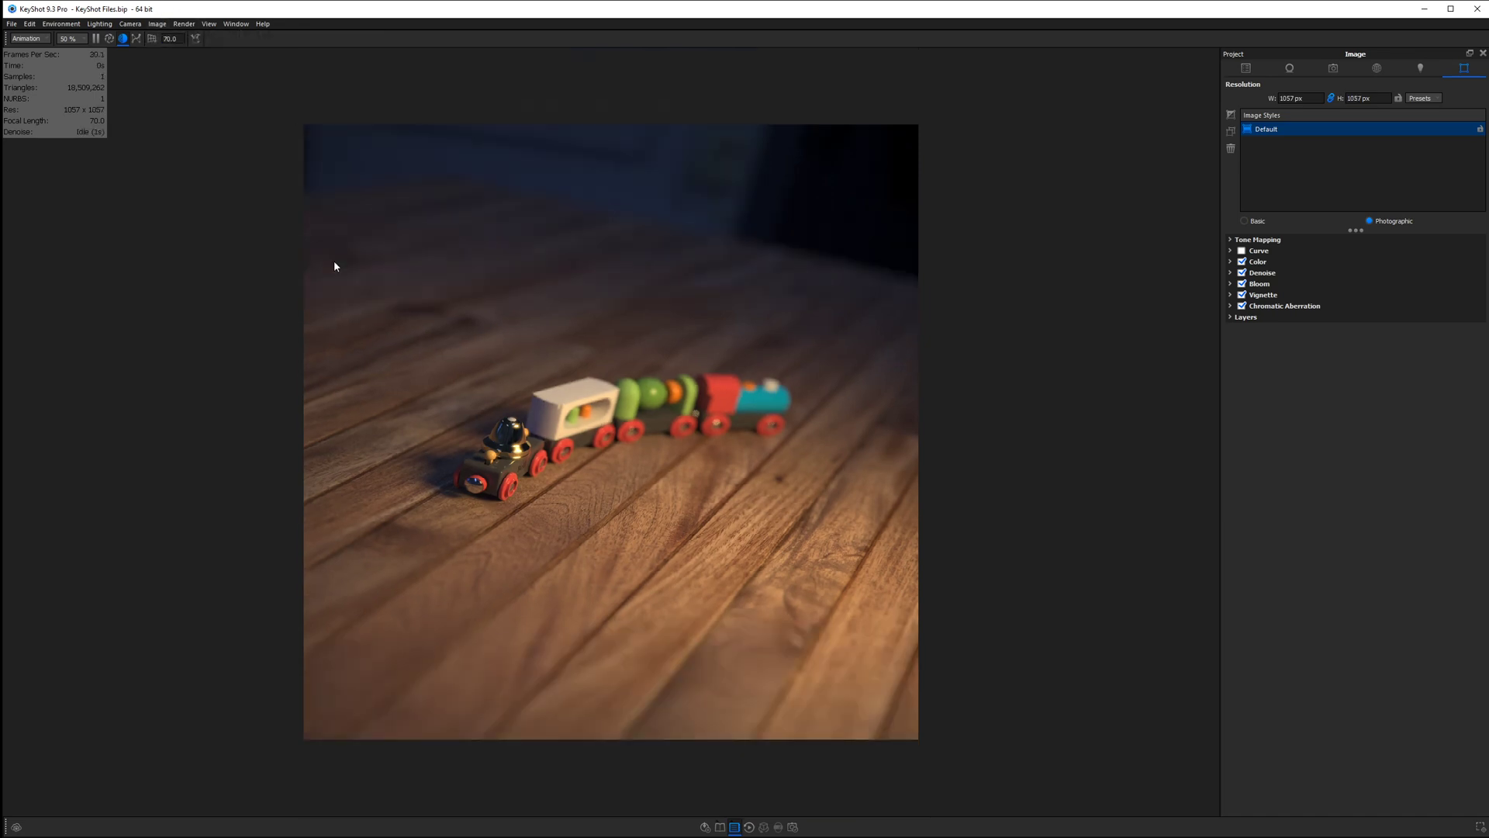
left_click(158, 24)
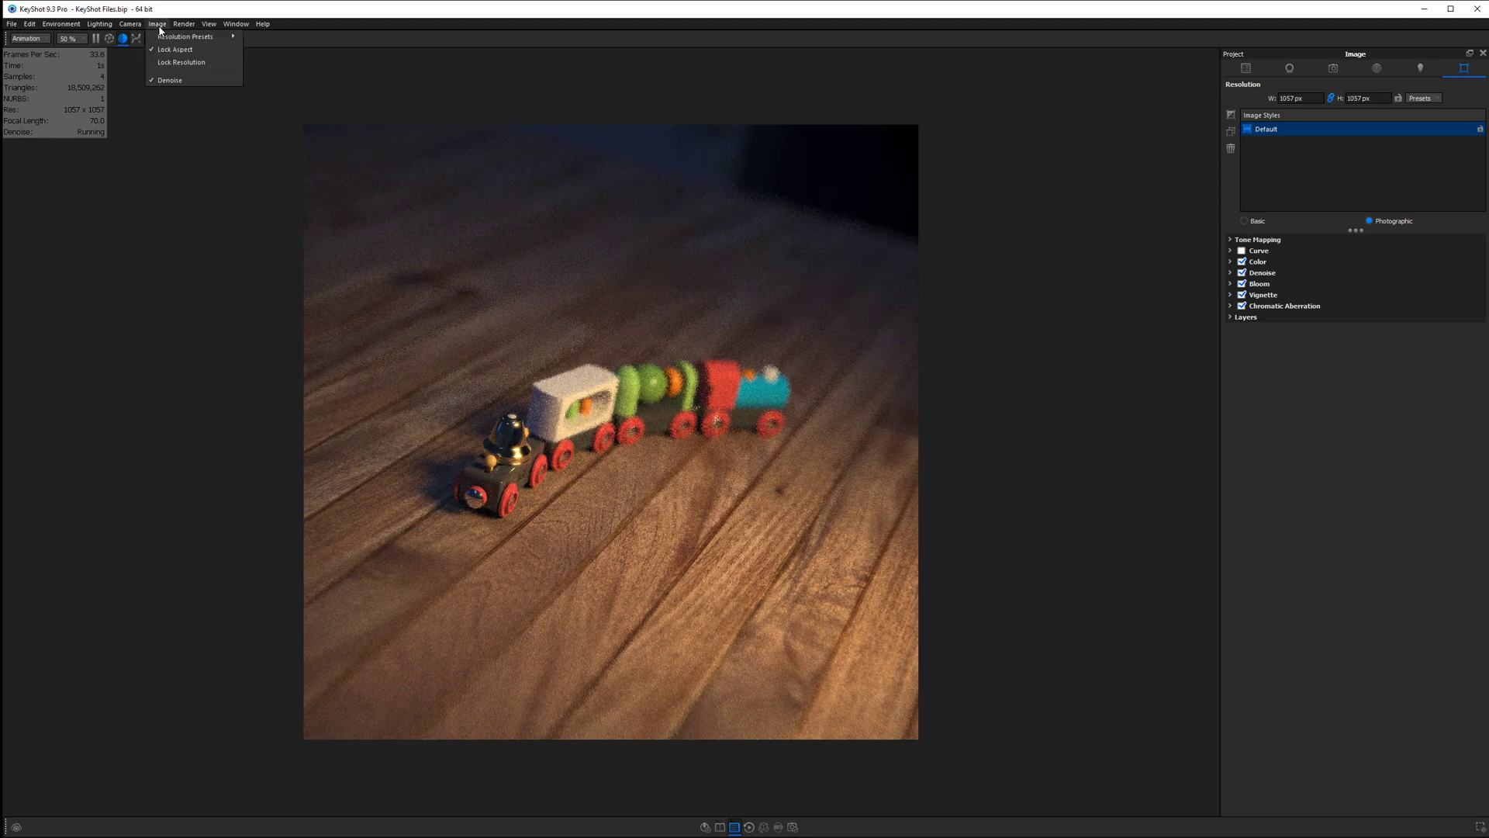
left_click(161, 52)
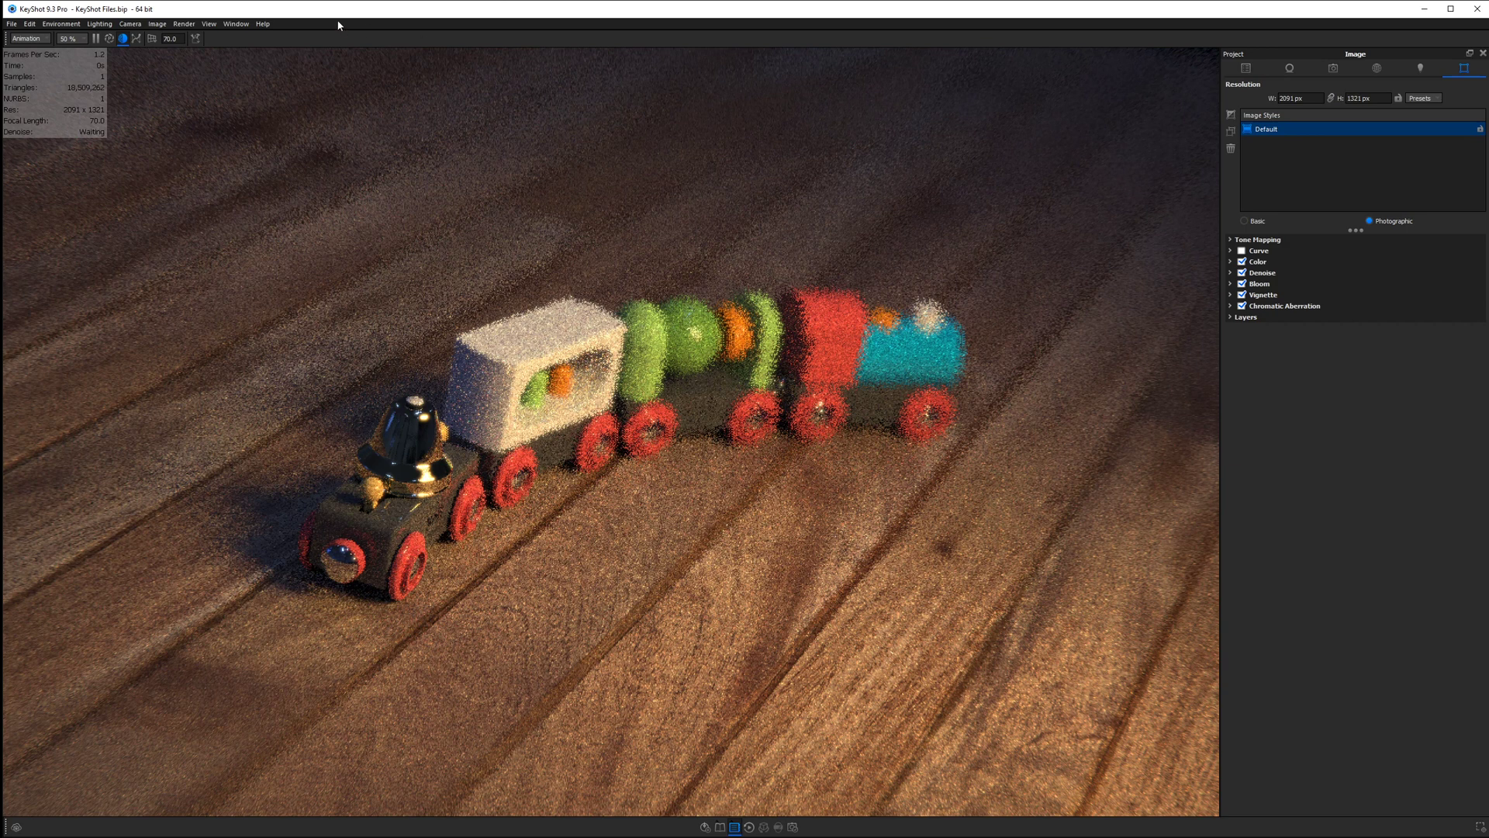
Set the still image render width to 1920 px in the render settings
left_click(792, 827)
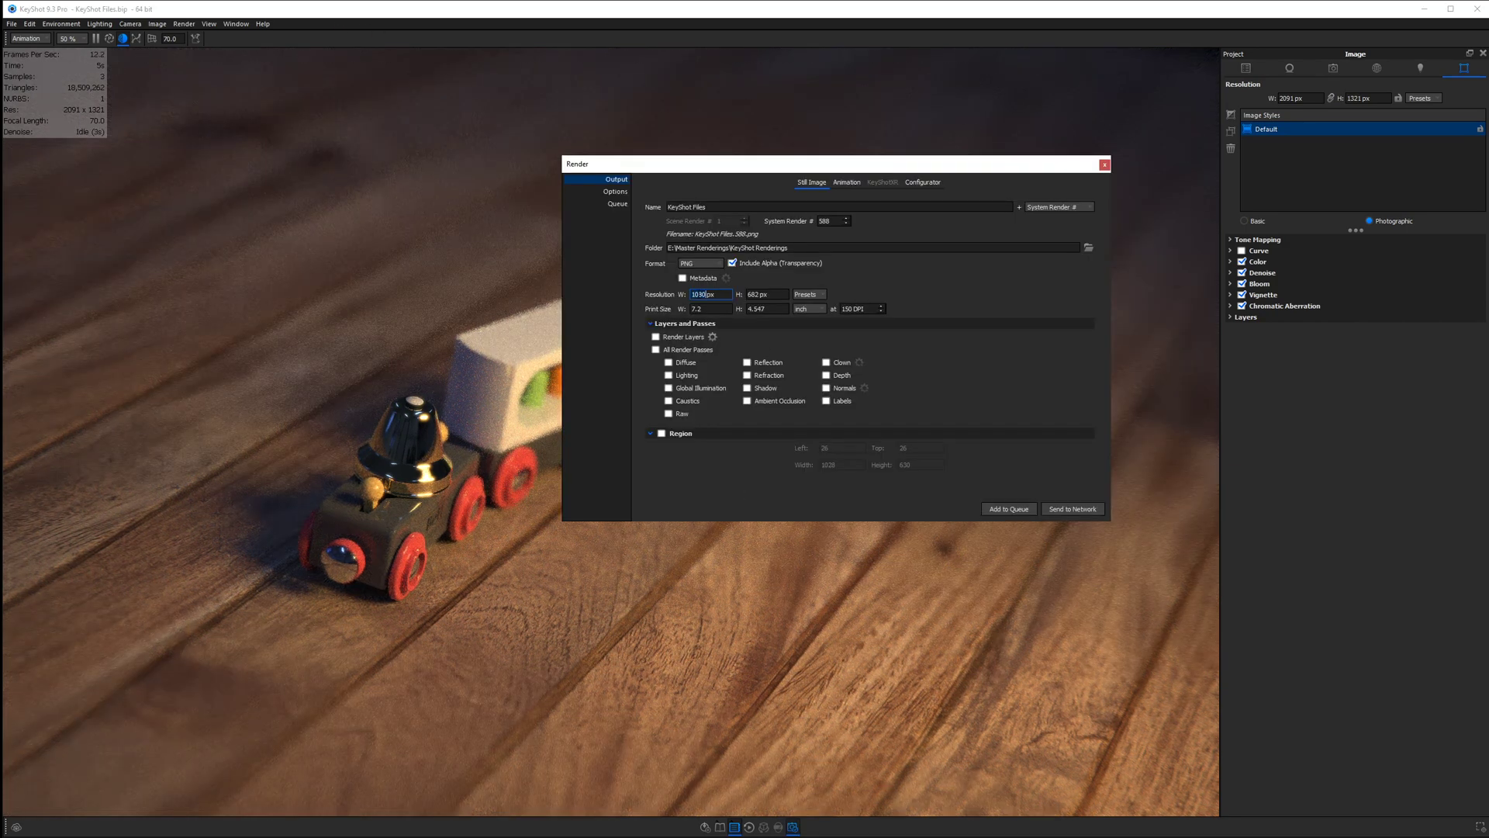
key("BackSpace")
key("BackSpace")
key("BackSpace")
key("BackSpace")
type("1920")
key("BackSpace")
key("BackSpace")
type("0")
key("Tab")
Try a render height of 1080 px alongside the 1920 px width, and close the render settings
left_click(698, 295)
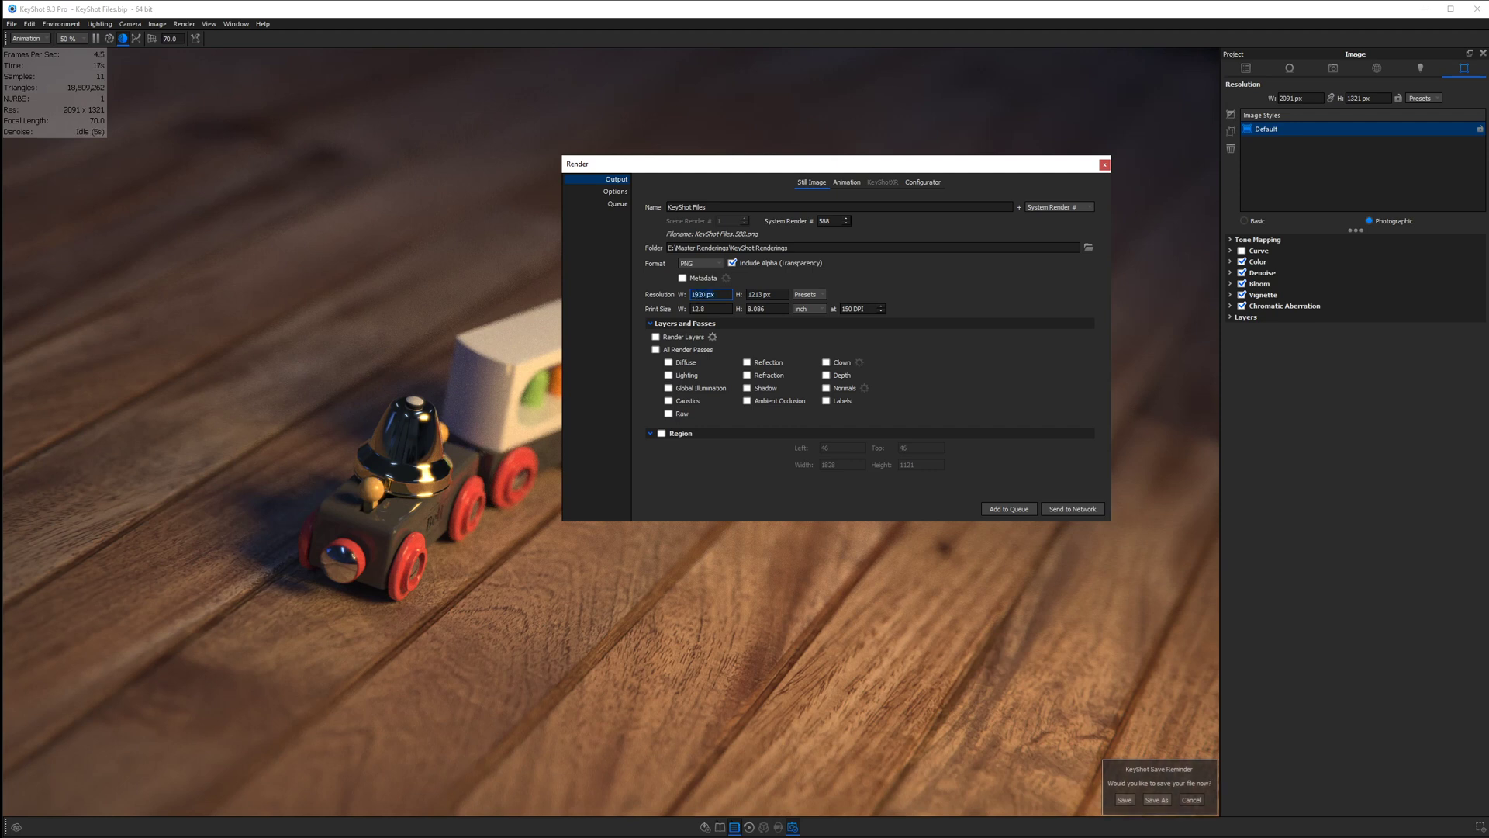
key("Tab")
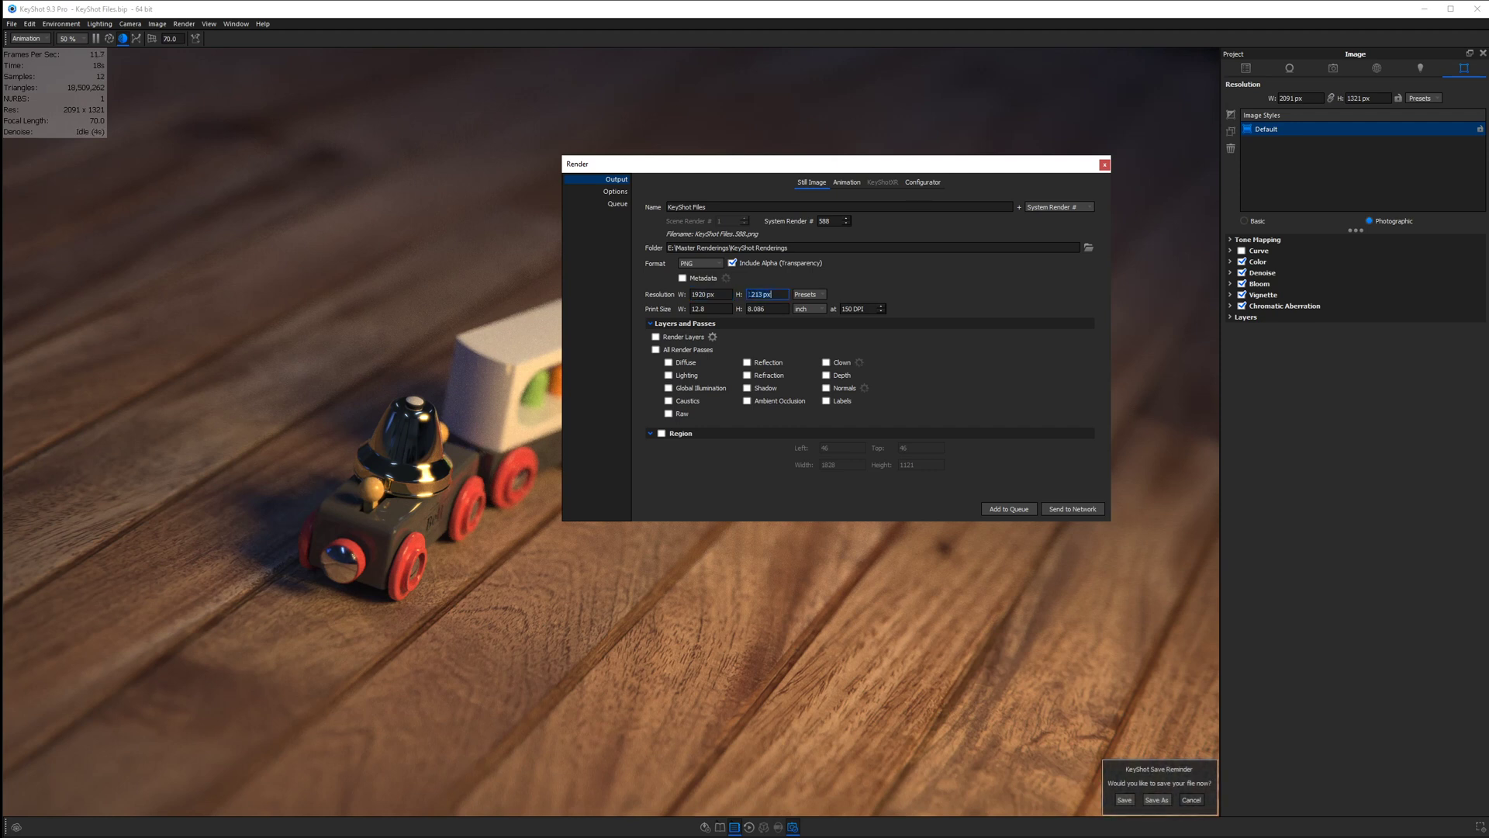
type("1080")
key("Tab")
left_click(714, 294)
left_click(763, 294)
left_click(1104, 165)
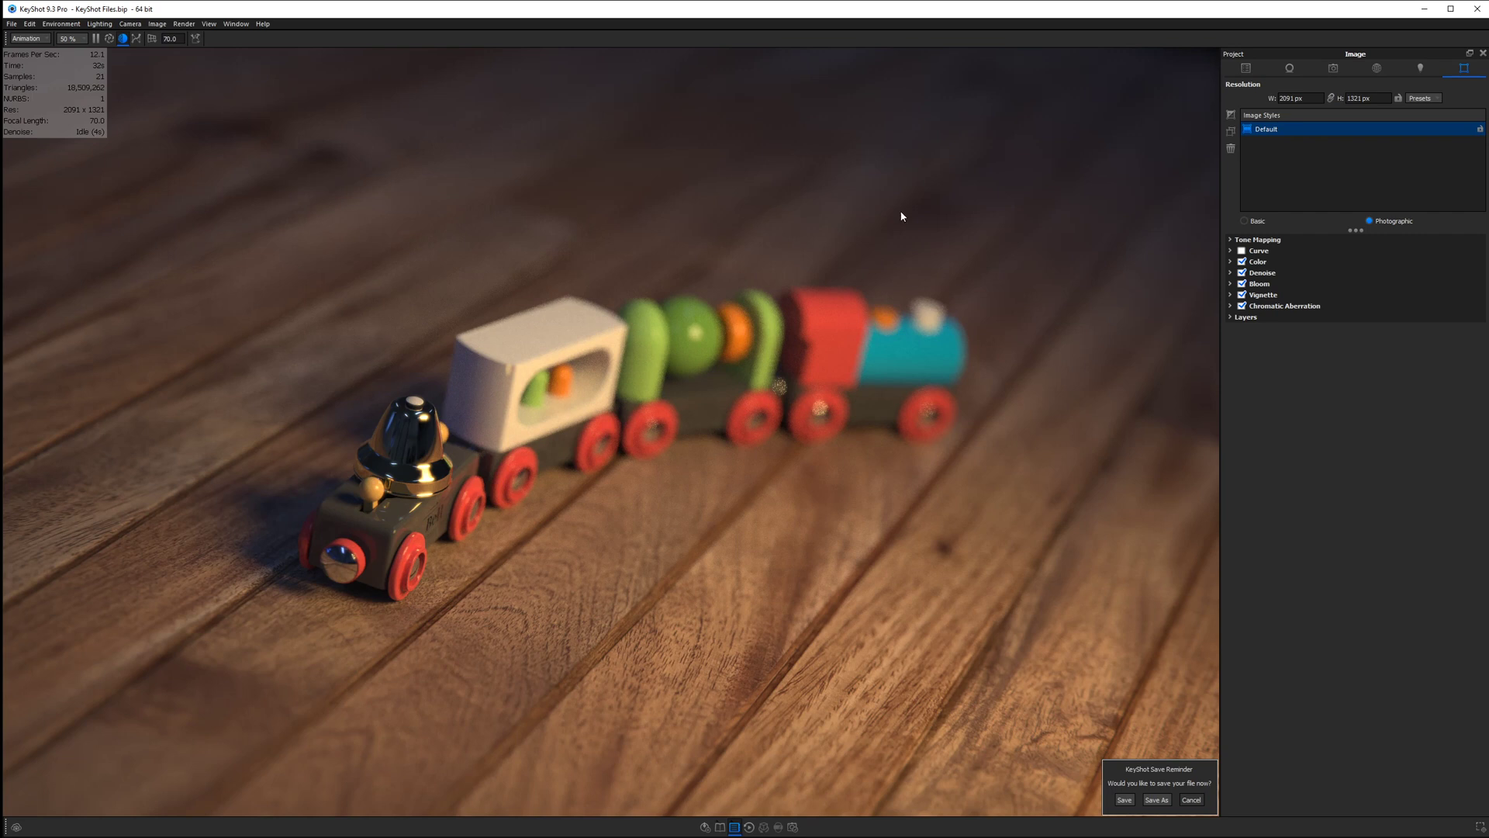
Apply the landscape 16:9 resolution preset to the image
left_click(155, 23)
mouse_move(221, 36)
mouse_move(277, 40)
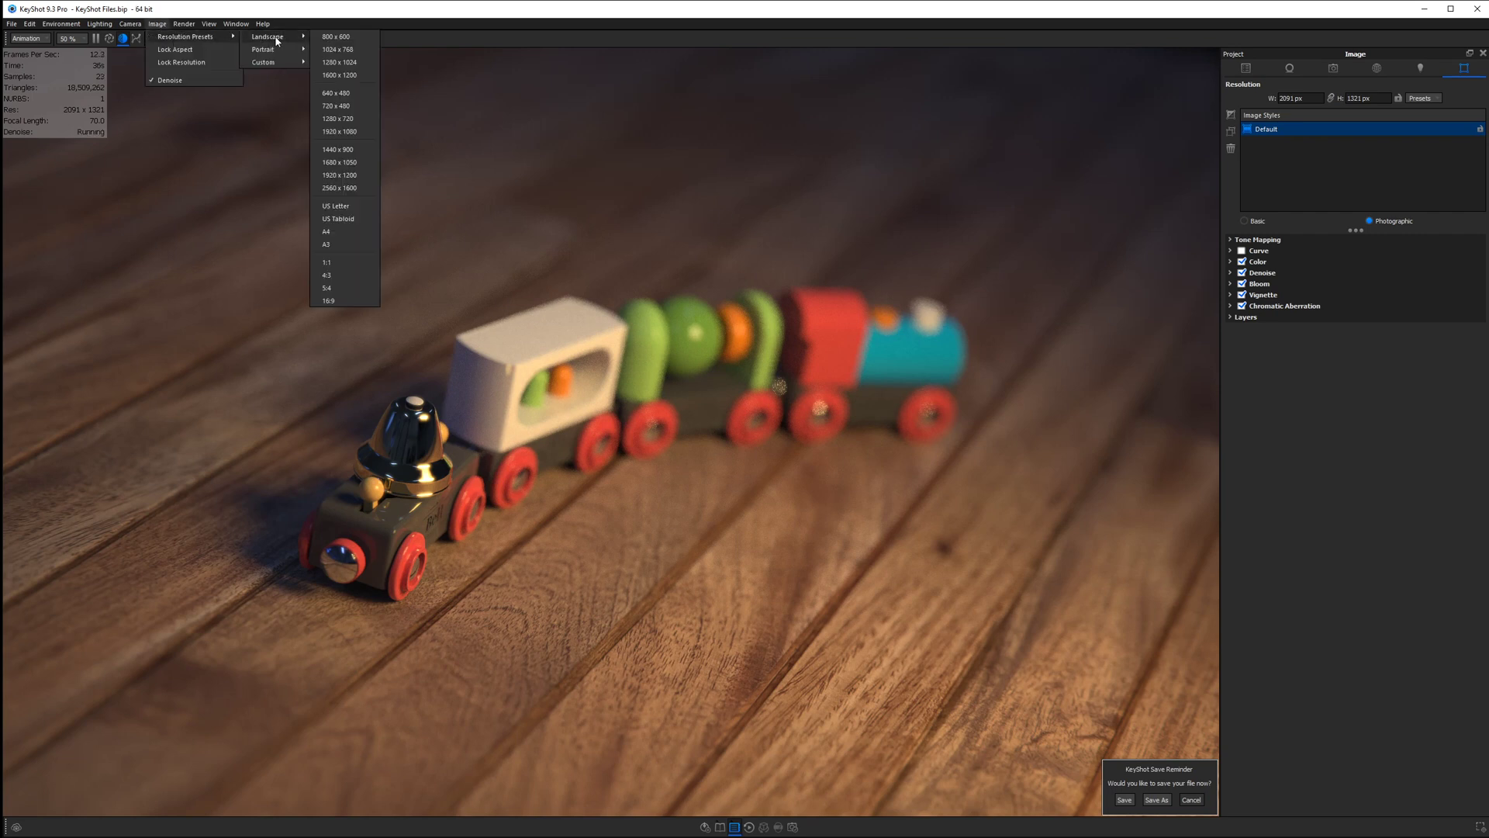
left_click(355, 300)
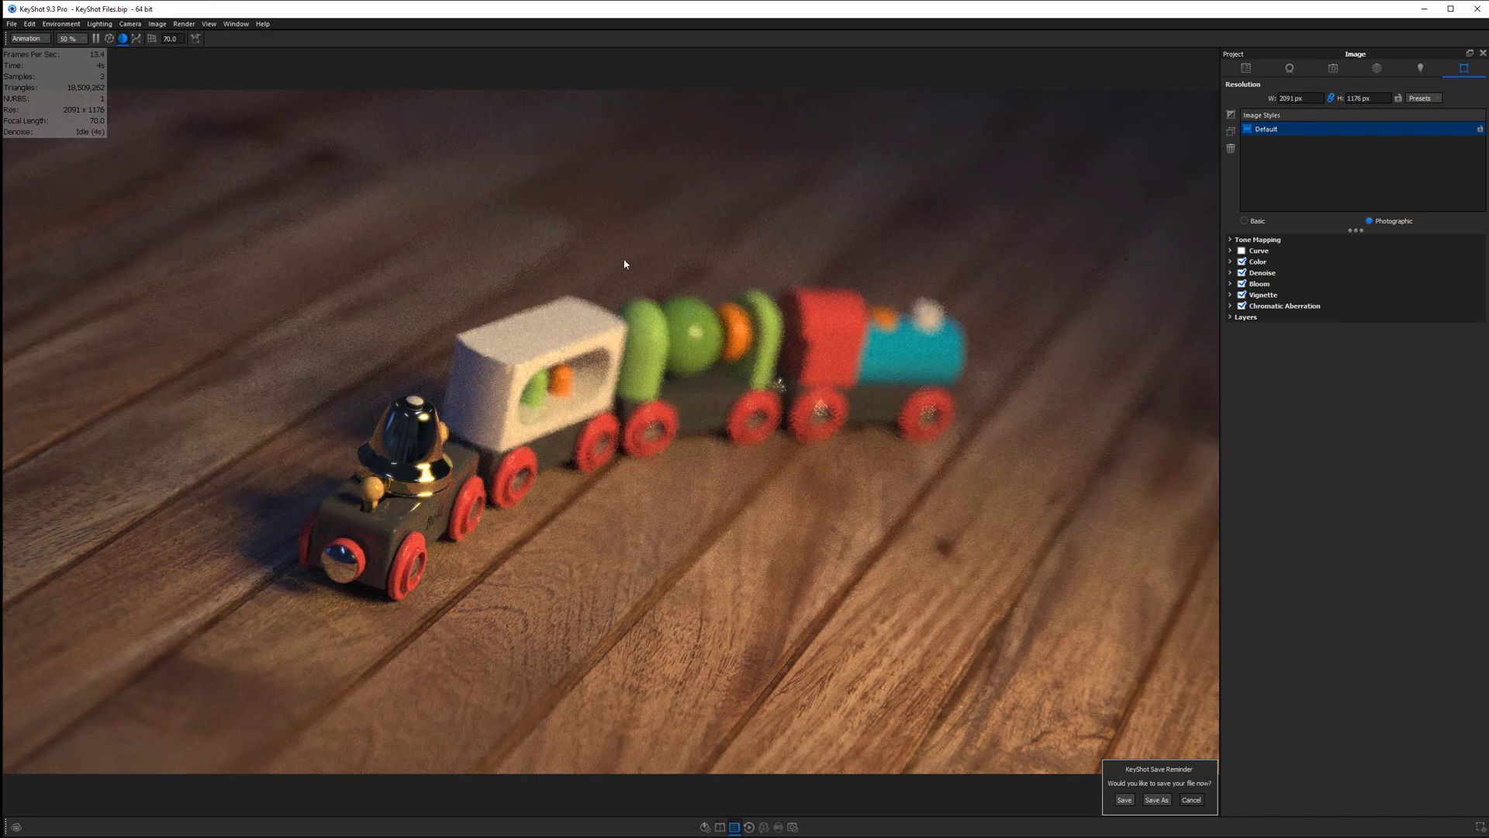
Shrink the application window's height, enable Lock Resolution, and enlarge the window back to full height
left_click(184, 25)
mouse_move(161, 25)
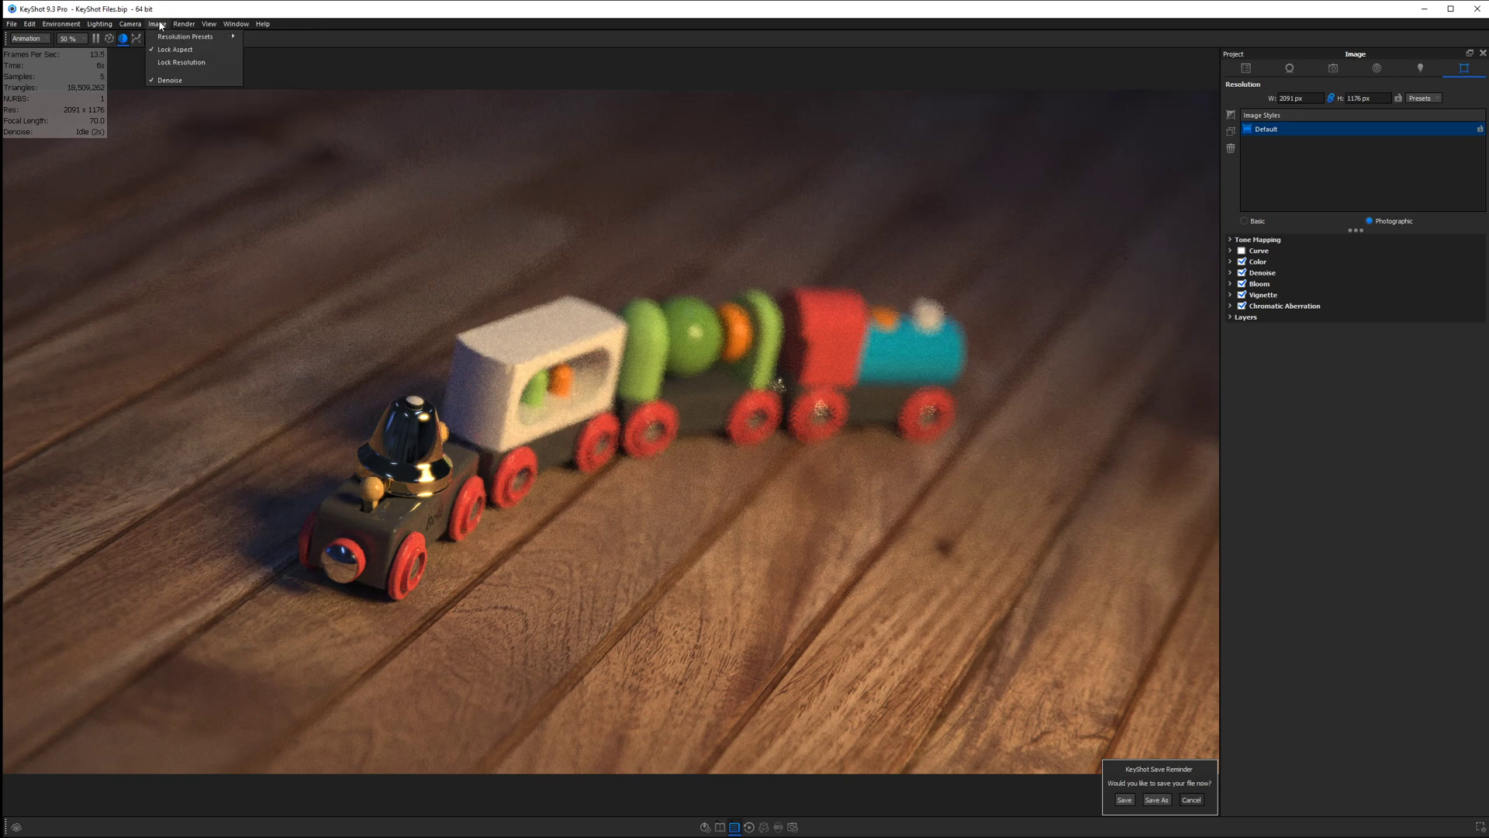
left_click(181, 62)
left_click_drag(512, 90, 507, 267)
left_click(156, 288)
left_click(171, 328)
left_click_drag(310, 264, 318, 2)
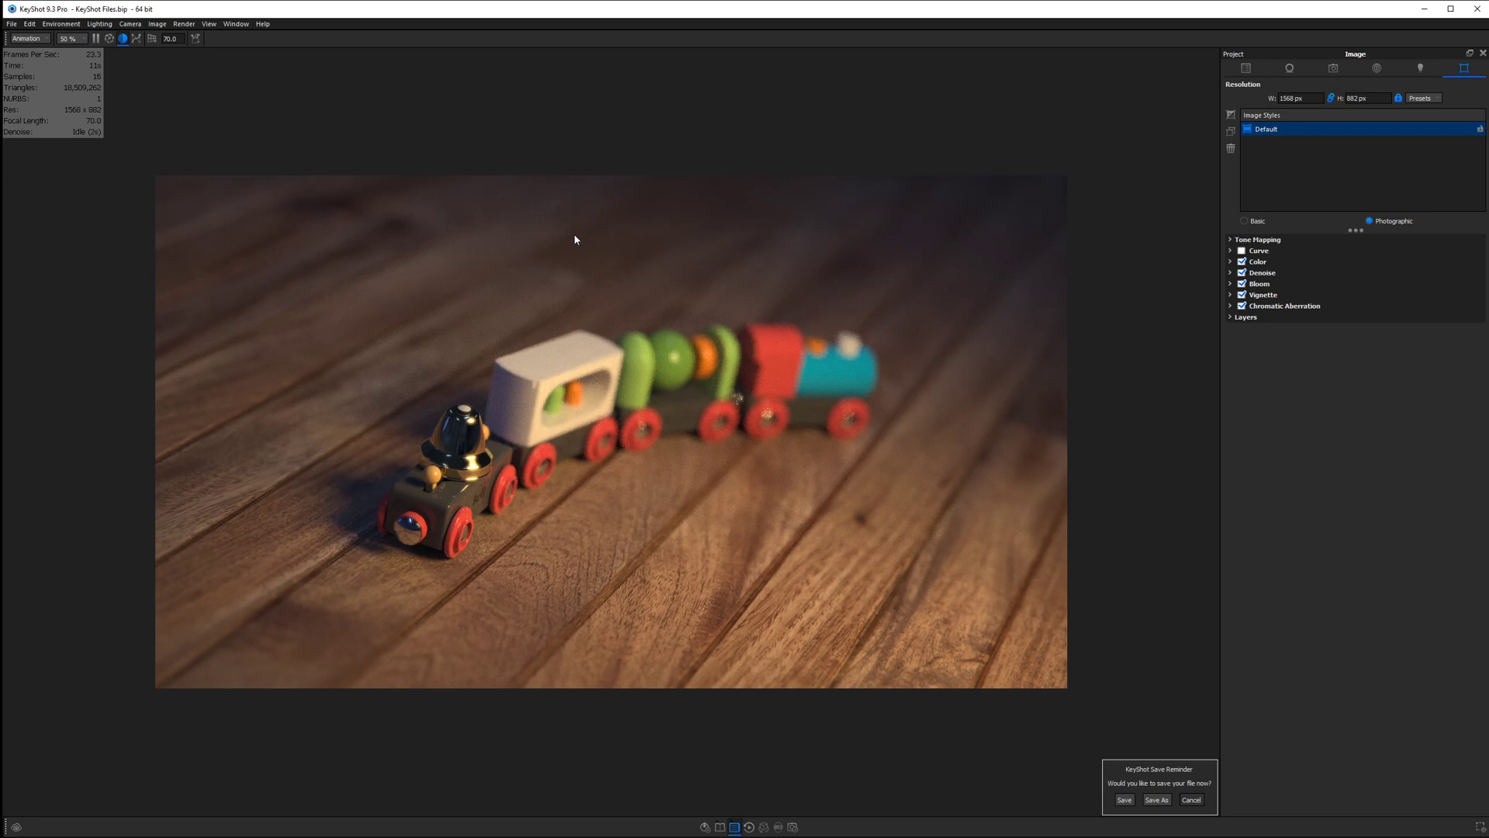
Set the still image render width to 1920 px for the 16:9 image
left_click(792, 828)
left_click(700, 312)
type("1920")
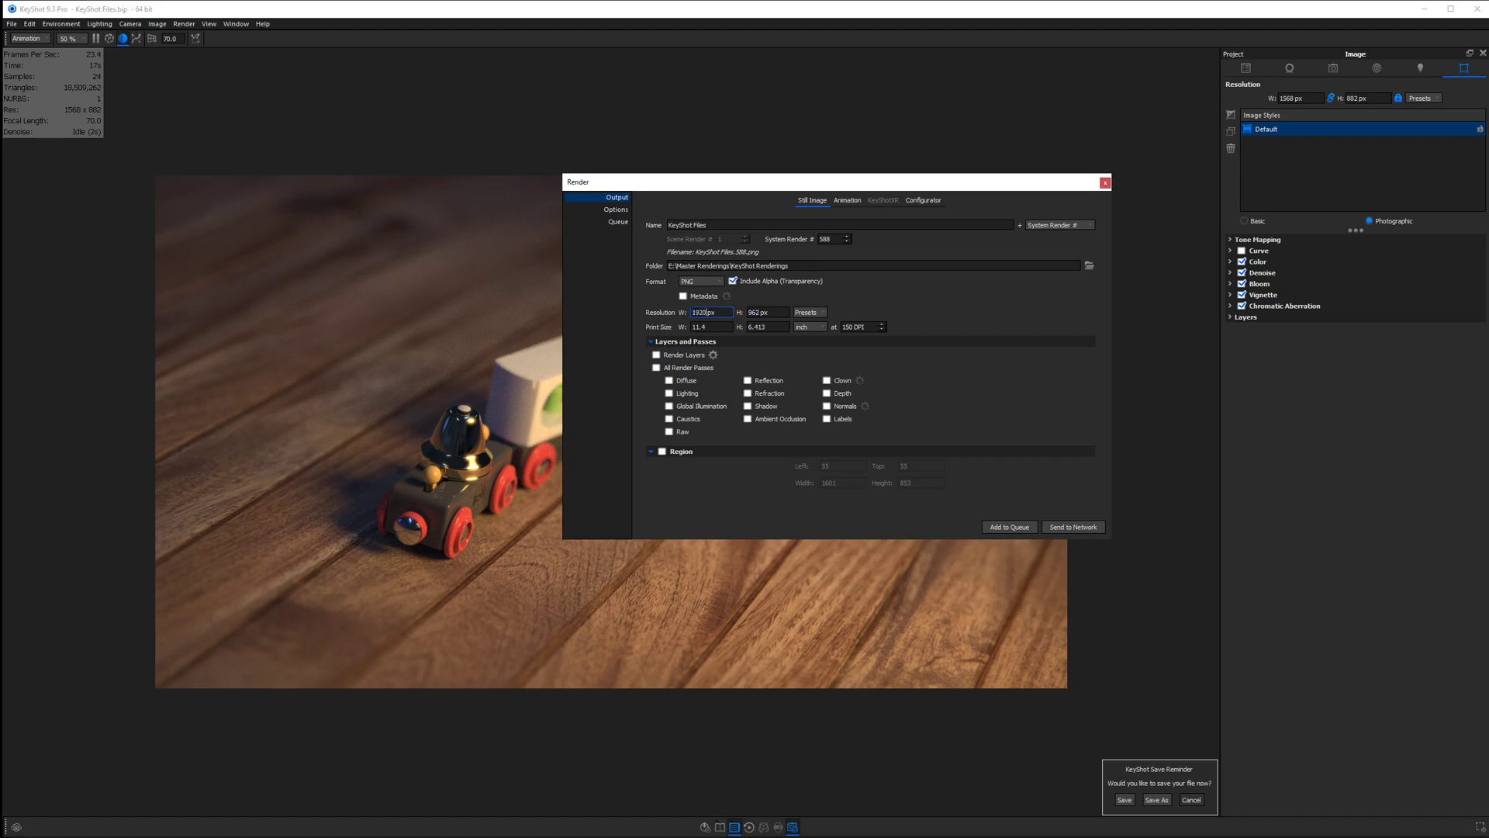
key("Tab")
Review the resolution presets offered for the render output, and close the render settings
left_click(824, 312)
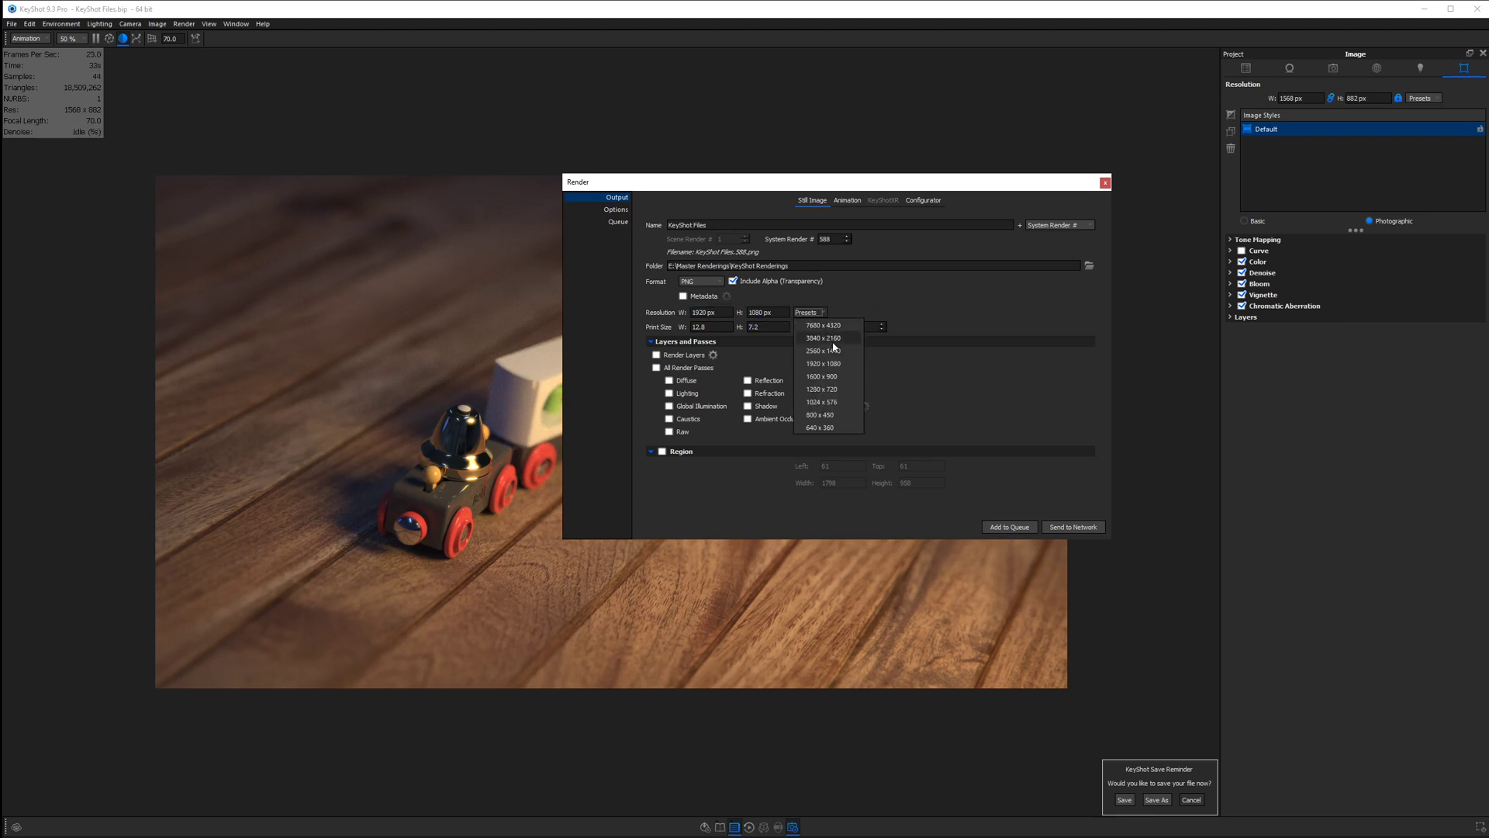
left_click(853, 284)
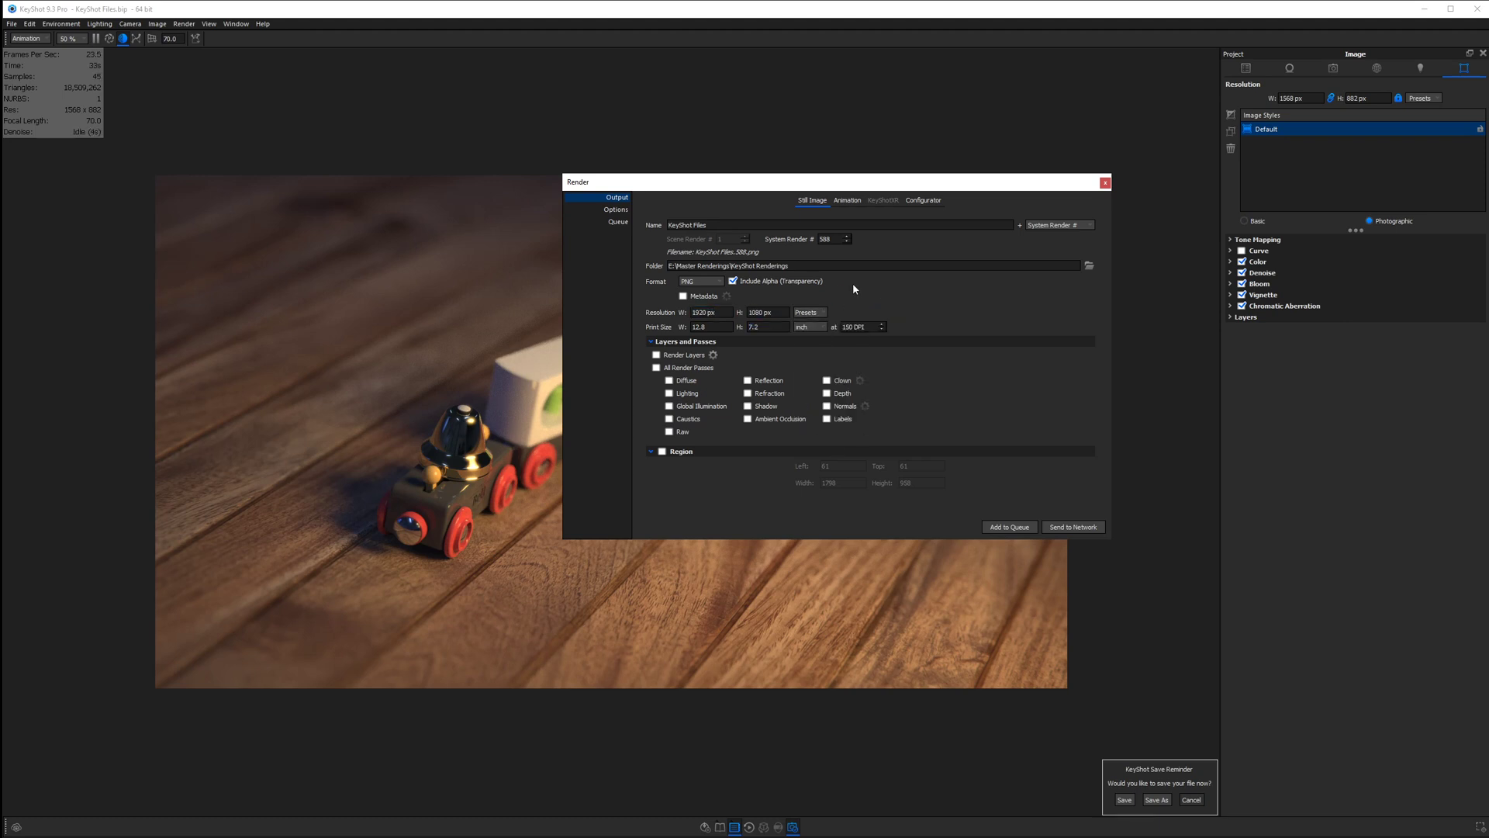
left_click(808, 312)
left_click(1051, 205)
left_click(1105, 182)
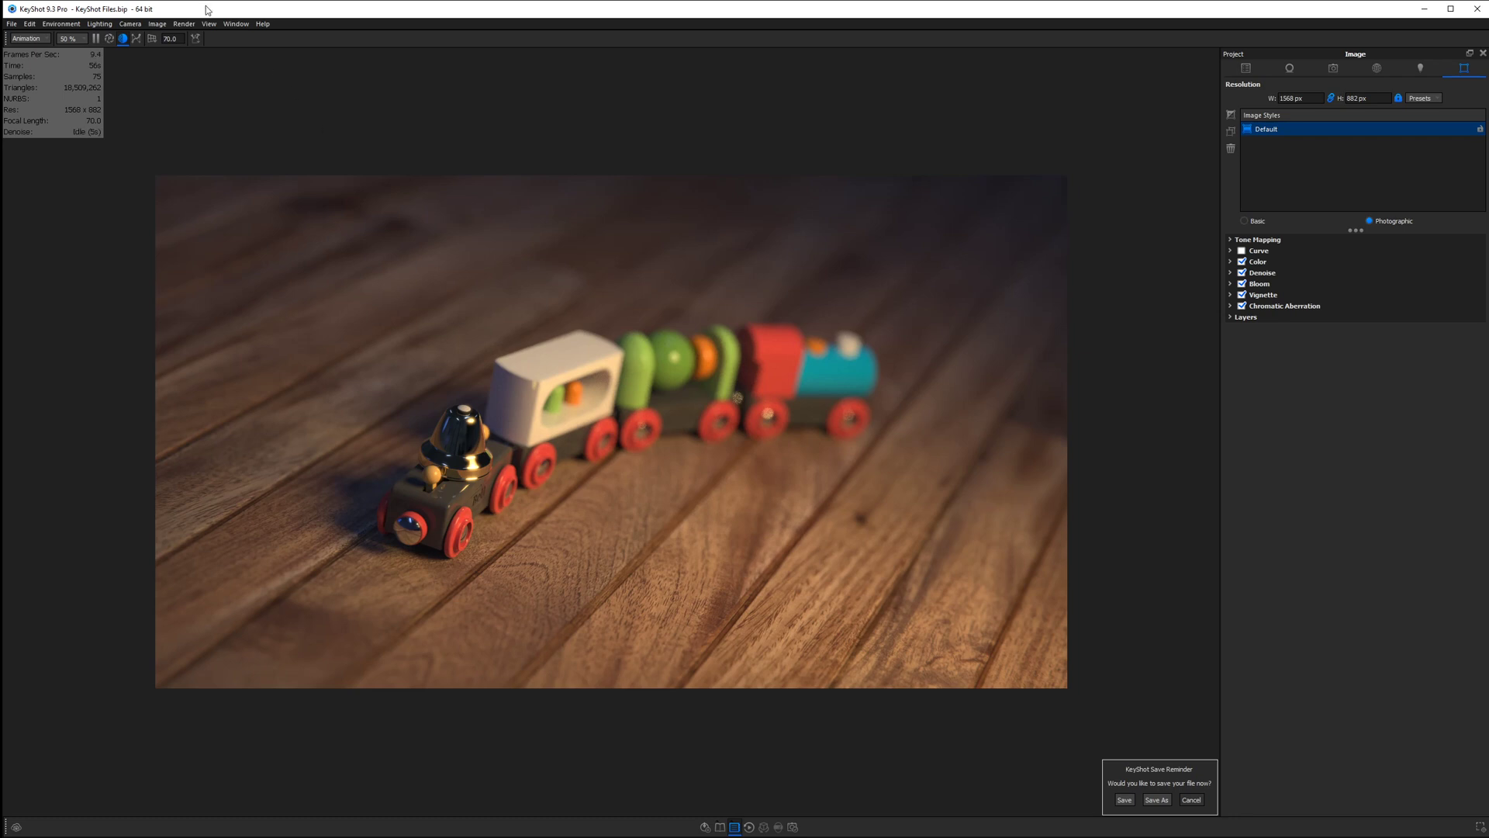
Review the custom resolution presets offered for the real-time image
left_click(157, 23)
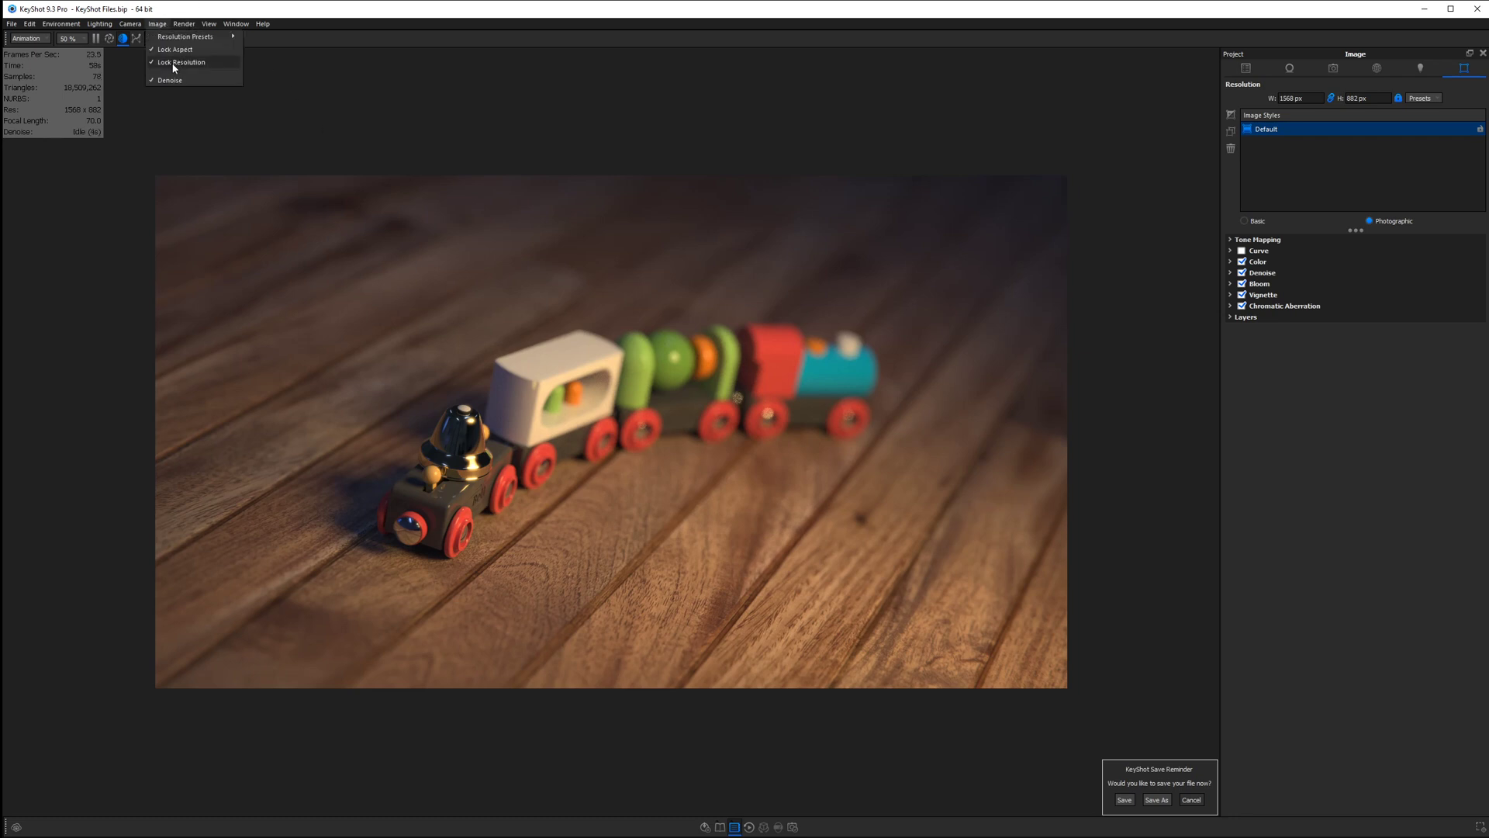
mouse_move(194, 36)
mouse_move(281, 68)
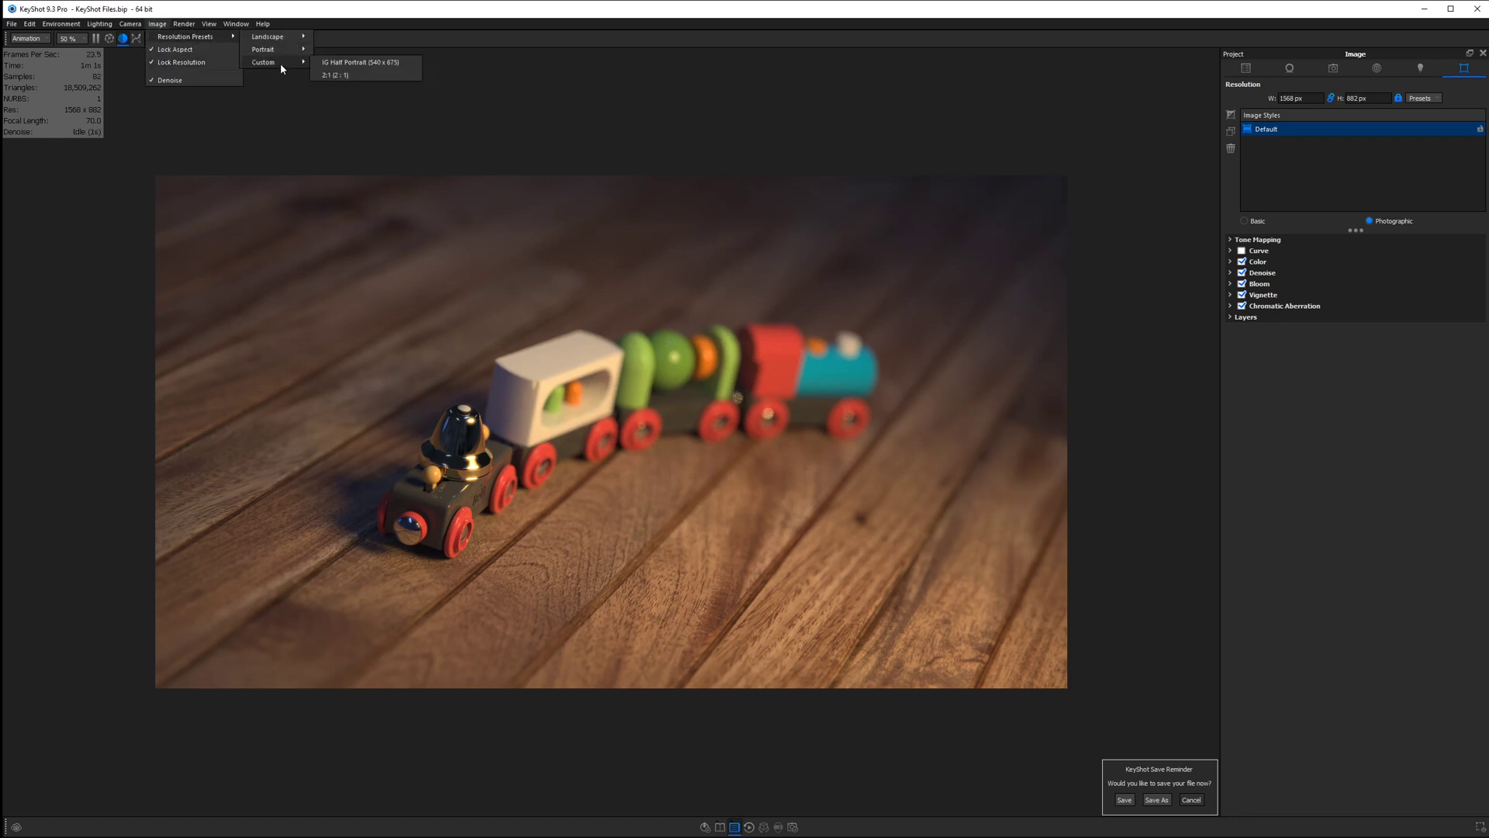
left_click(477, 124)
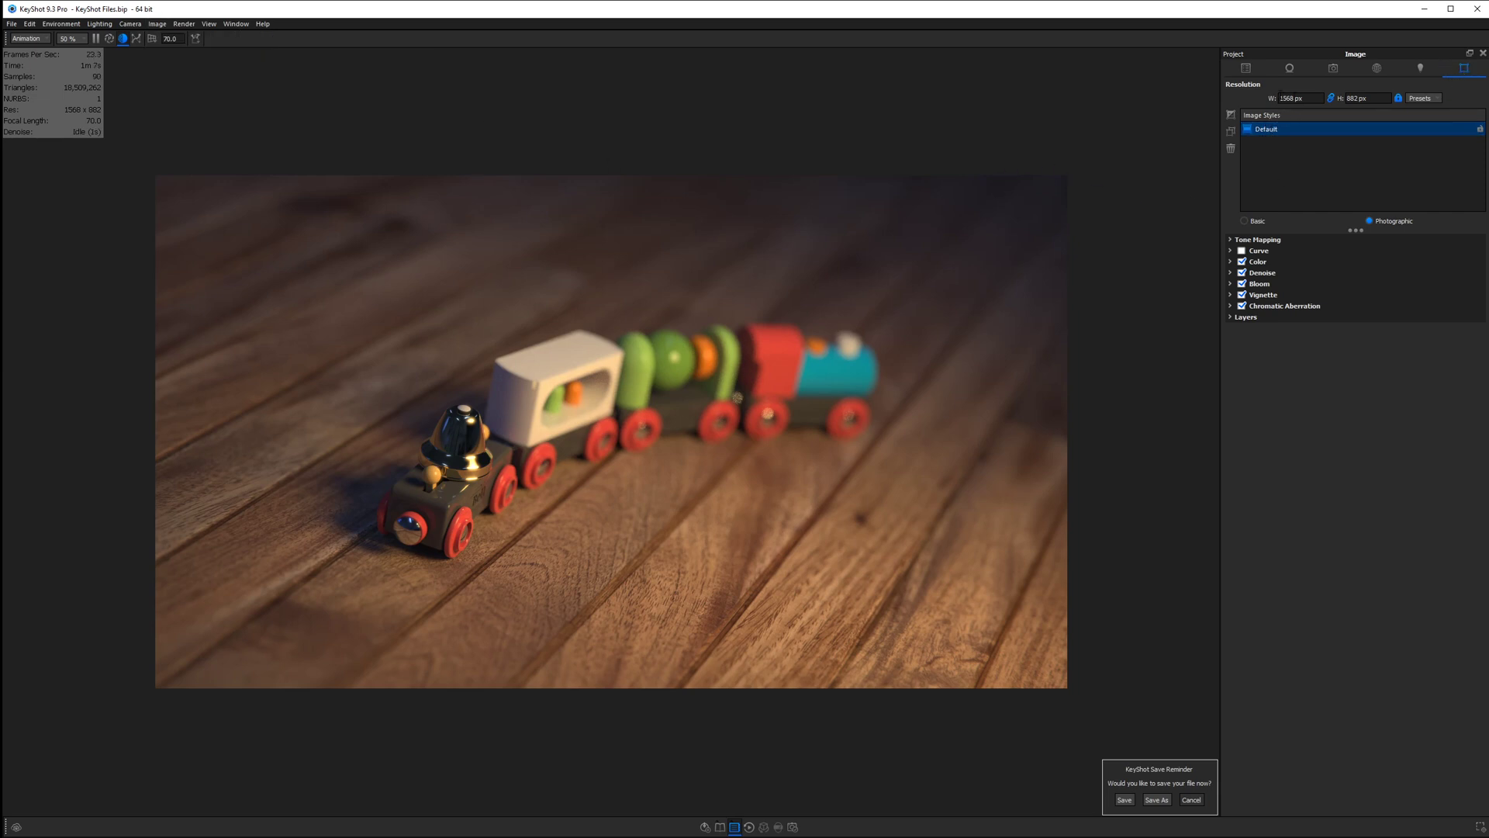
left_click(1423, 98)
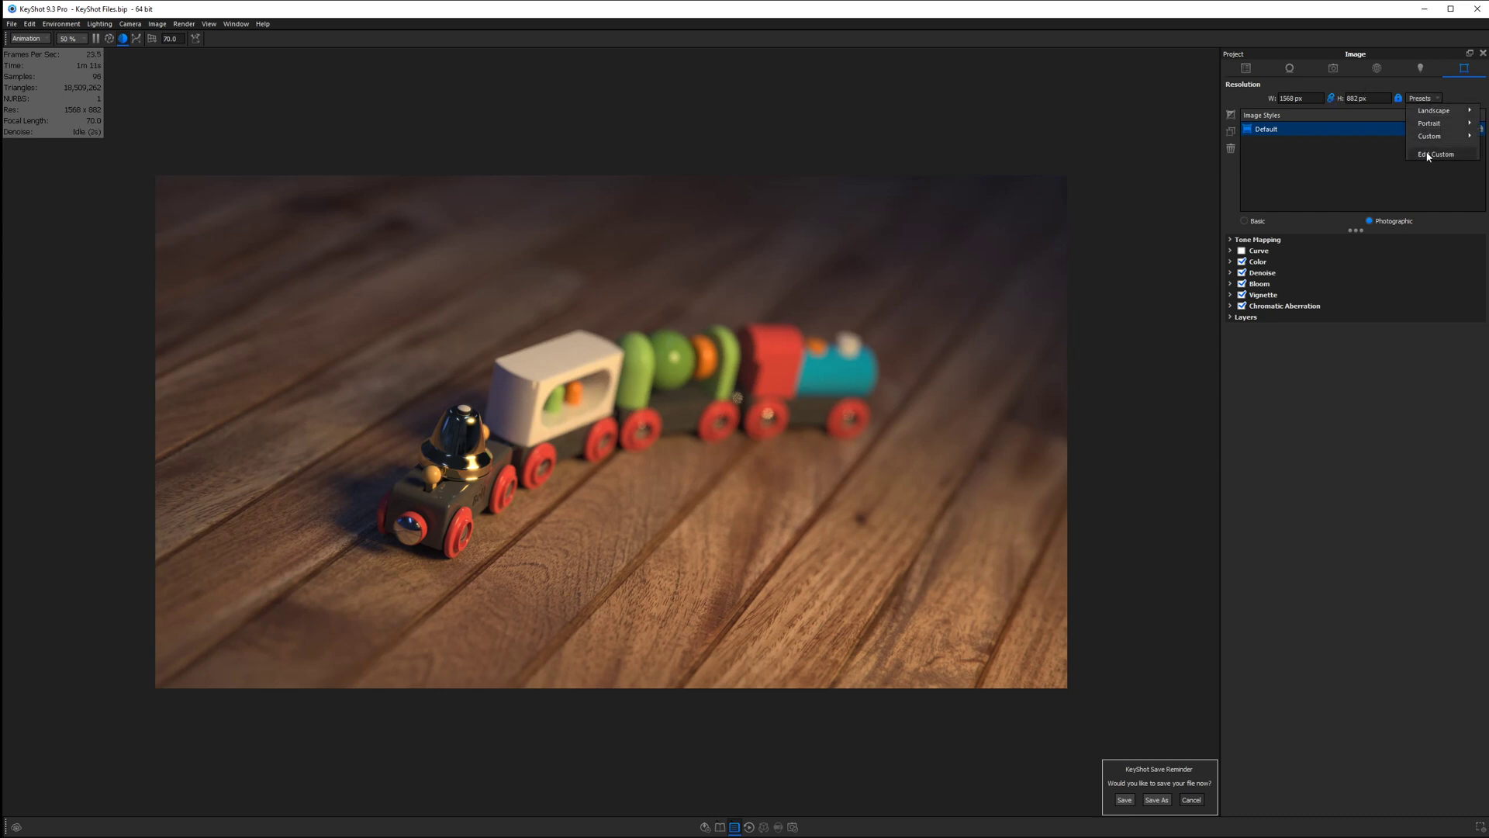
left_click(1138, 132)
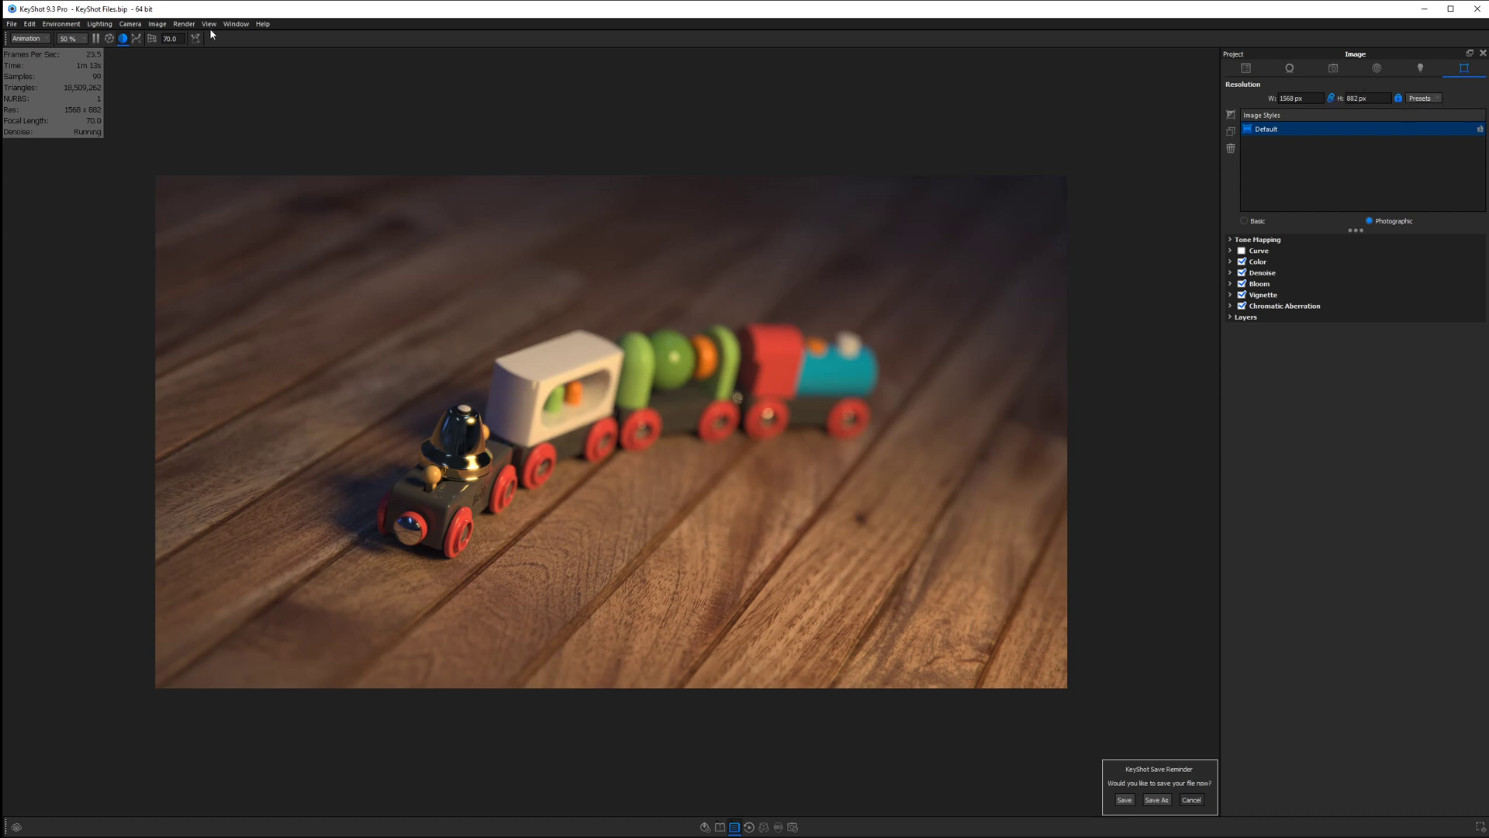
left_click(157, 24)
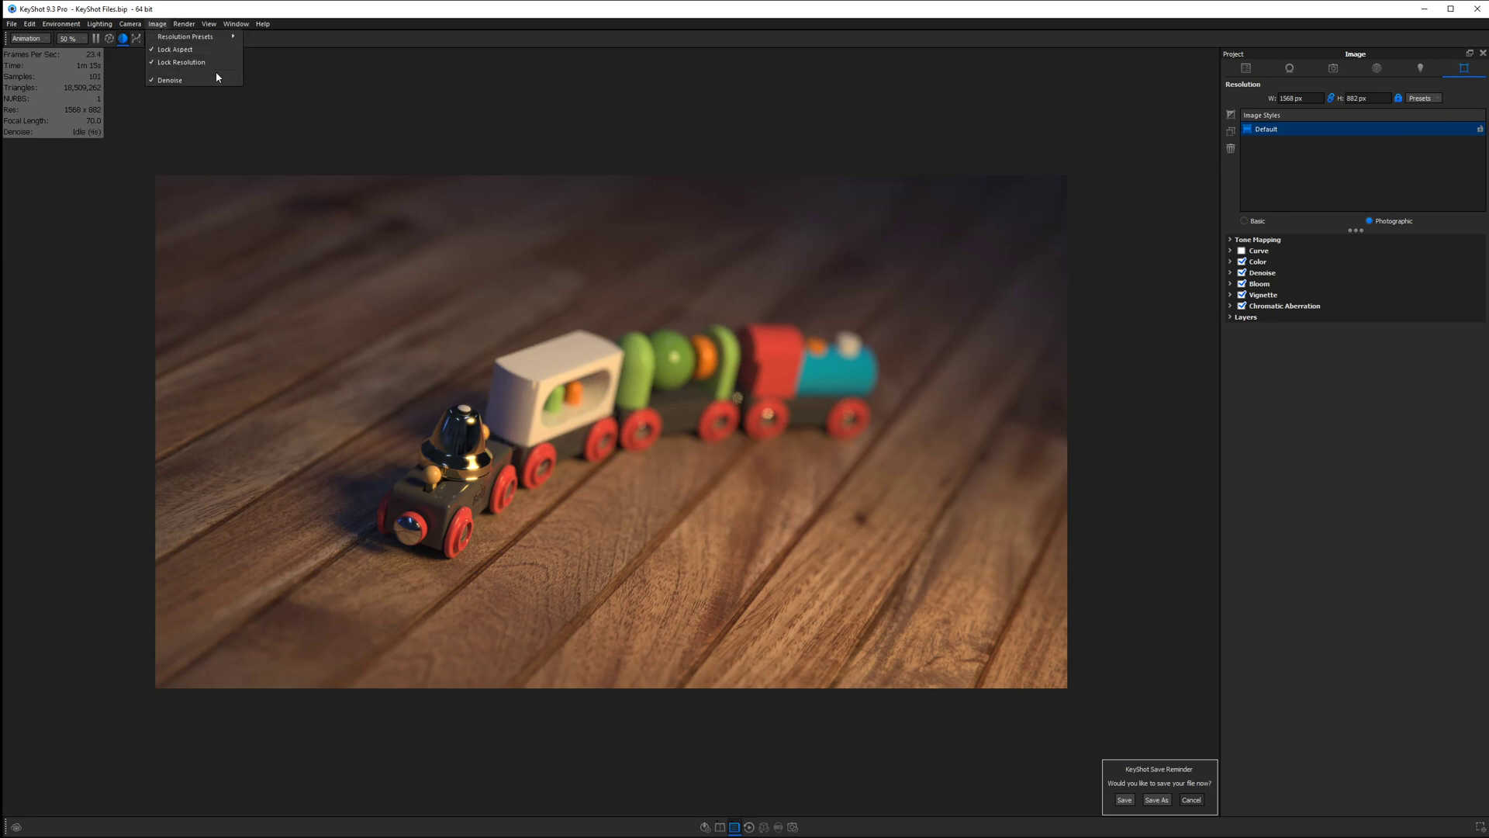
left_click(1448, 97)
Open the custom resolution preset editor and examine the IG Half Portrait pixel dimensions
left_click(1433, 98)
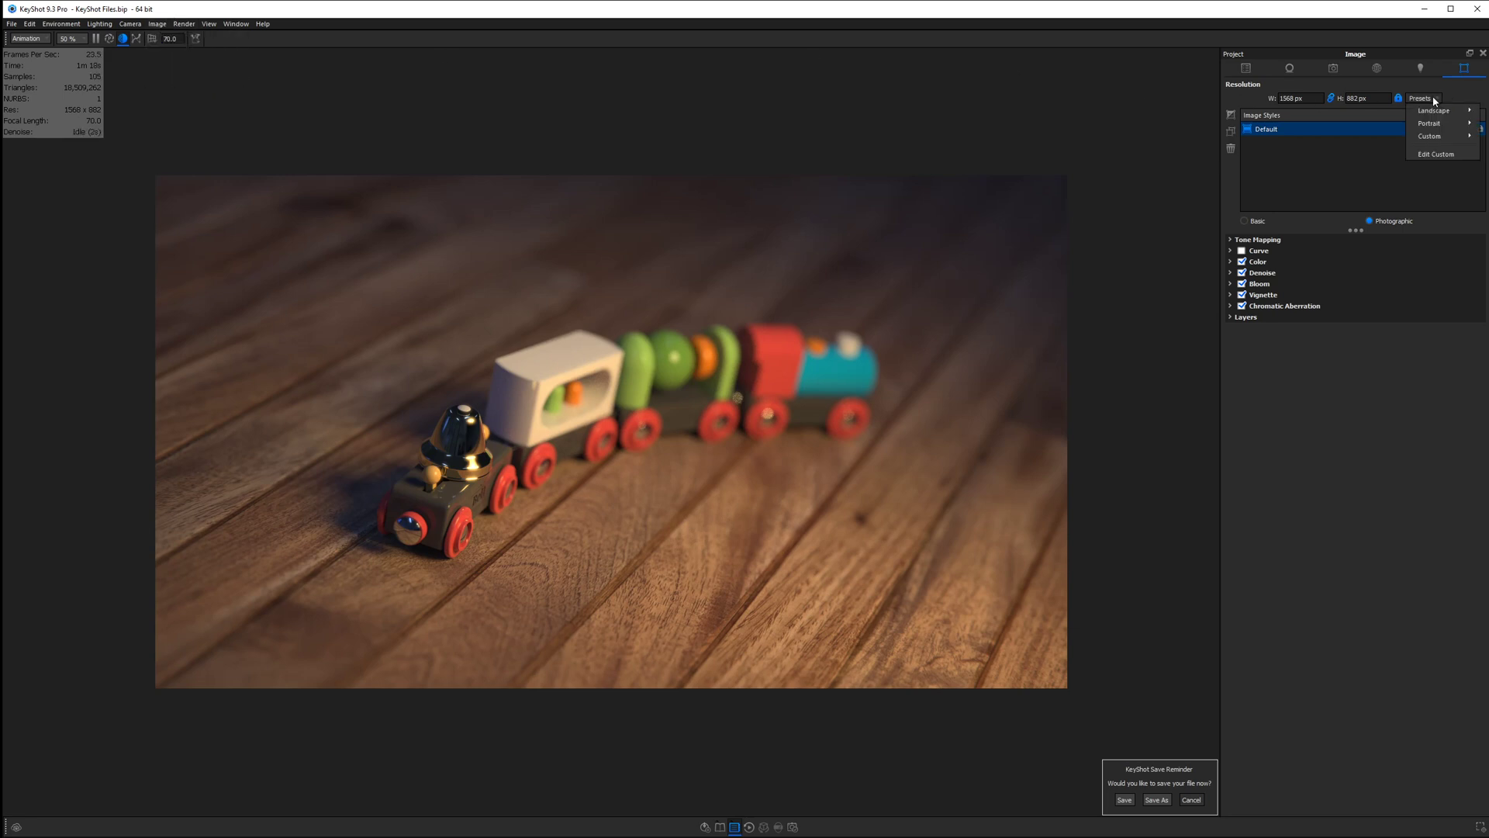
left_click(1430, 153)
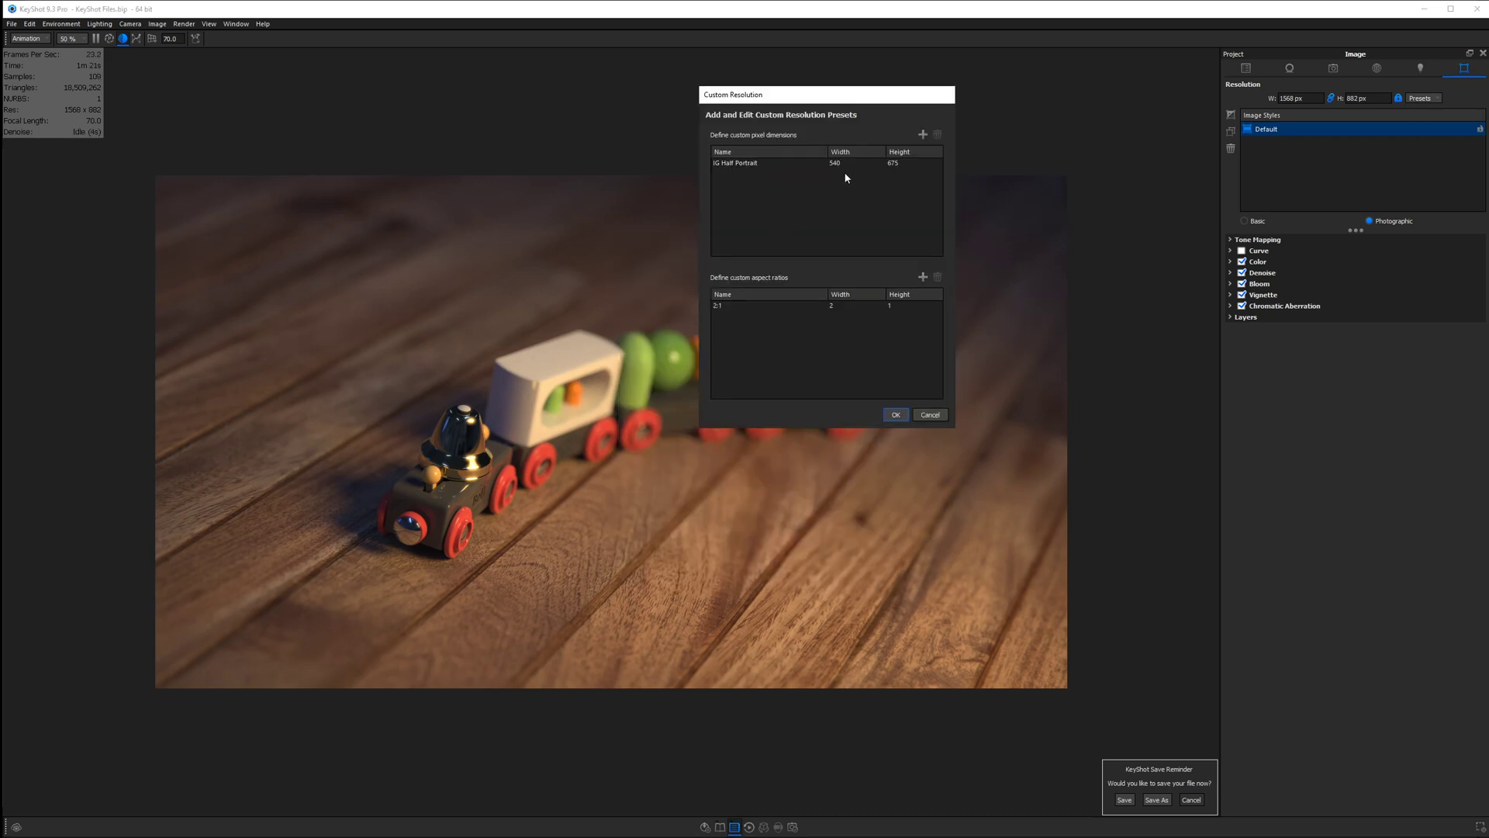
left_click(723, 164)
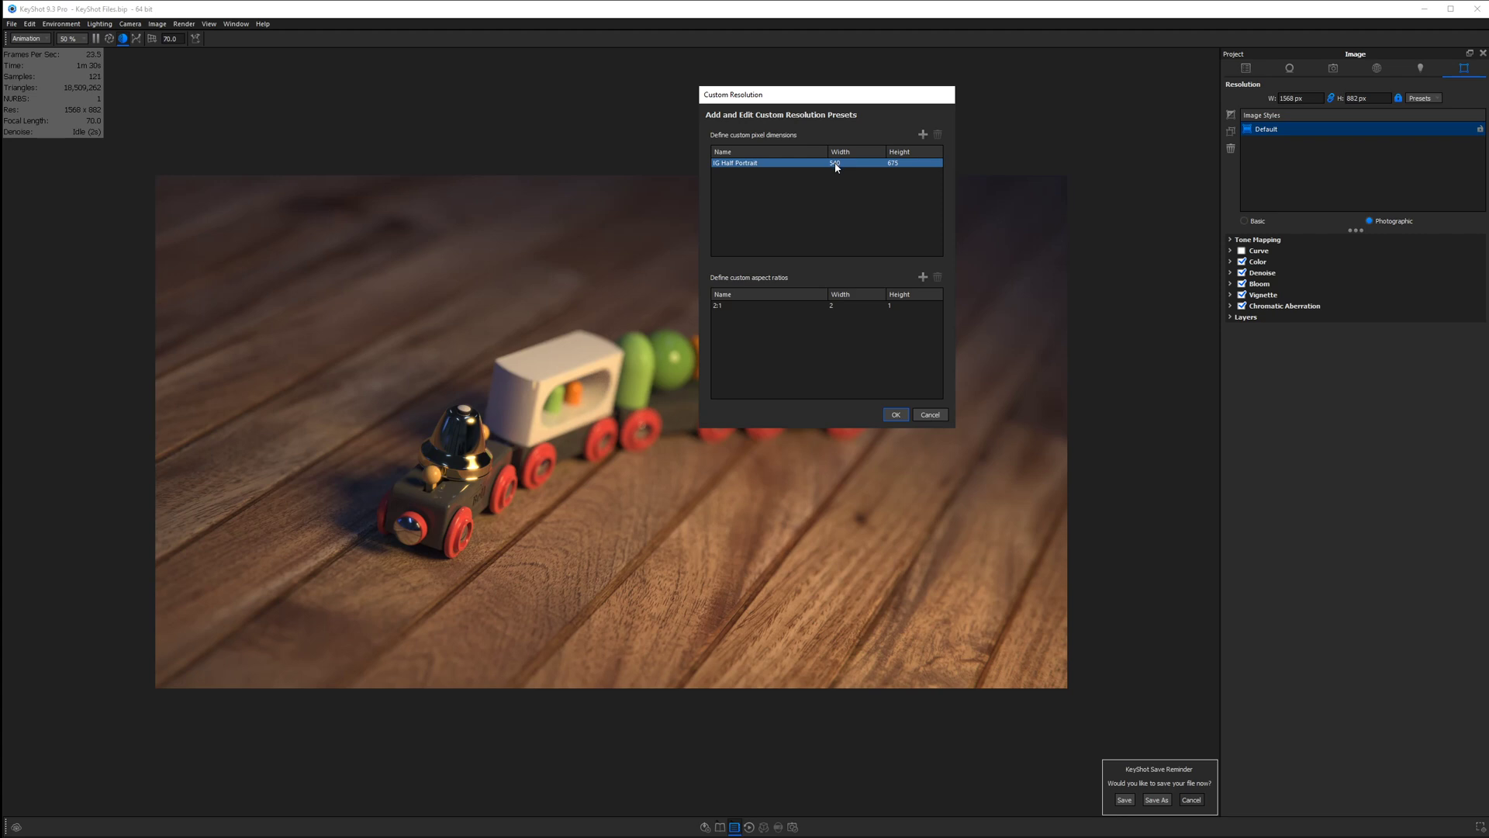
left_click(829, 209)
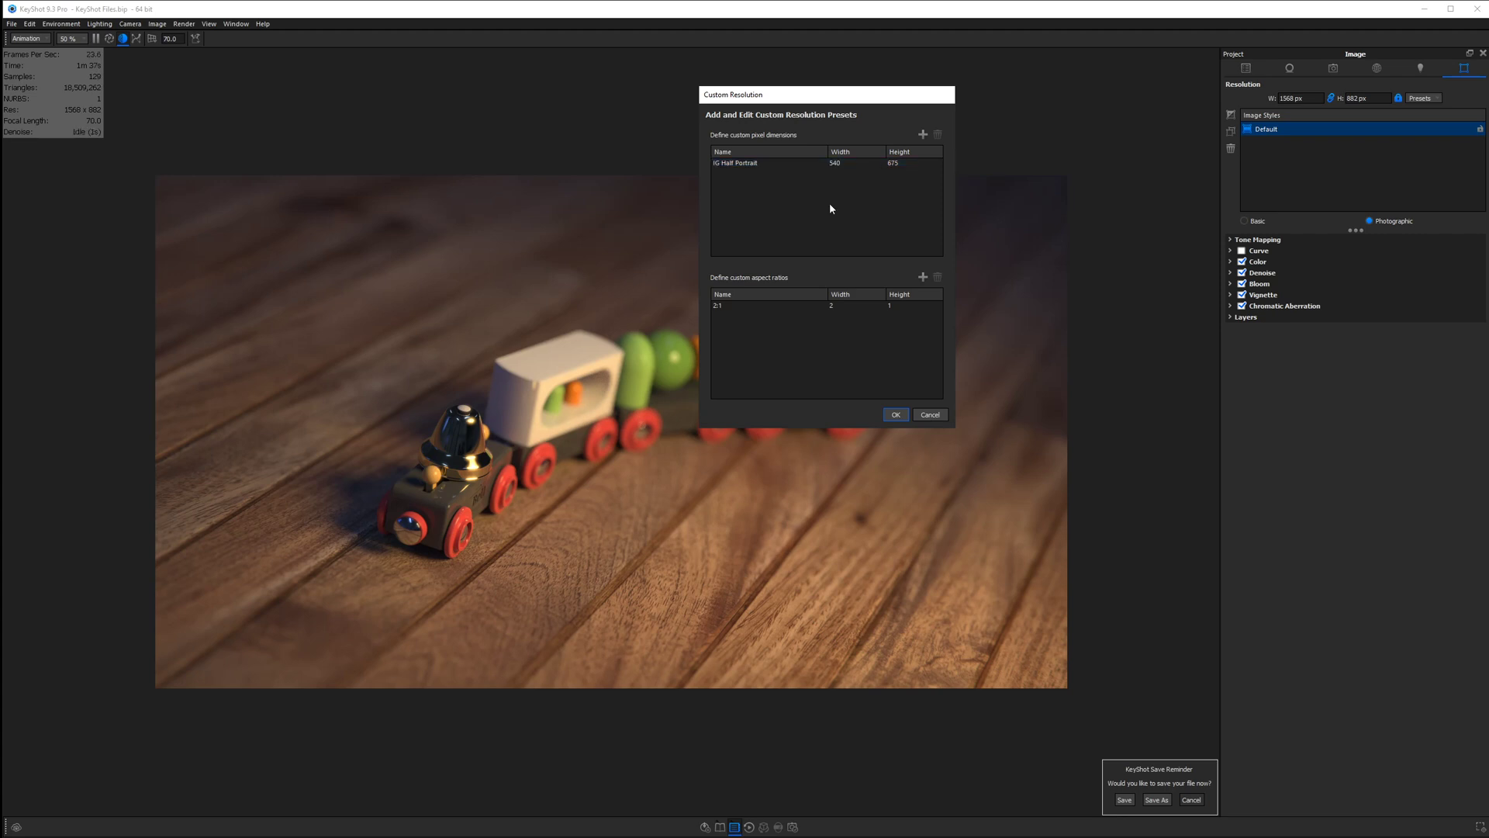
left_click(831, 164)
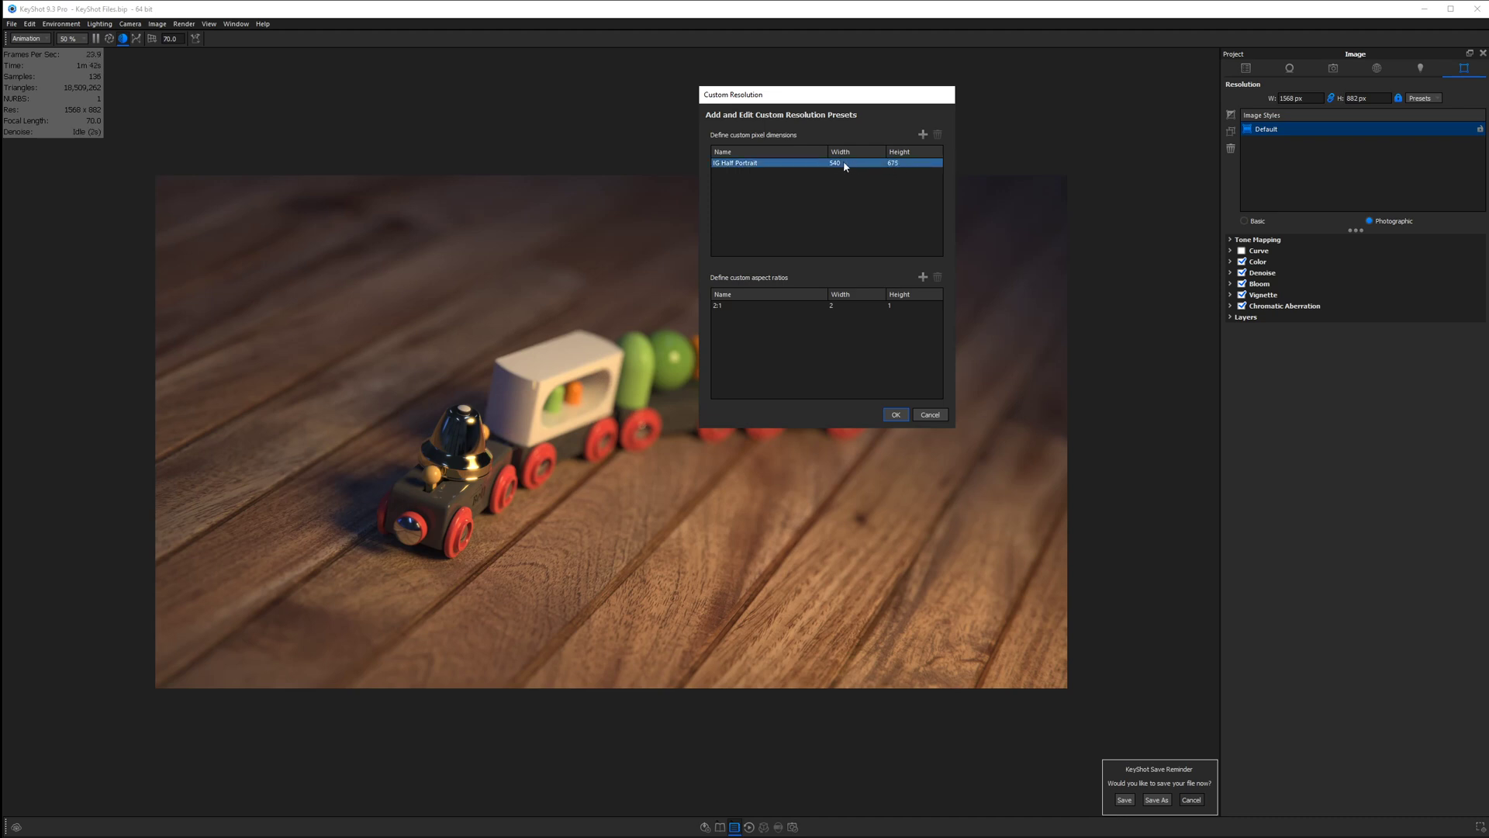
Add a custom pixel dimension preset named My Preset with a width of 1600 and a height of 600
left_click(834, 163, "ctrl")
left_click(923, 135)
left_click(833, 163)
left_click(835, 171)
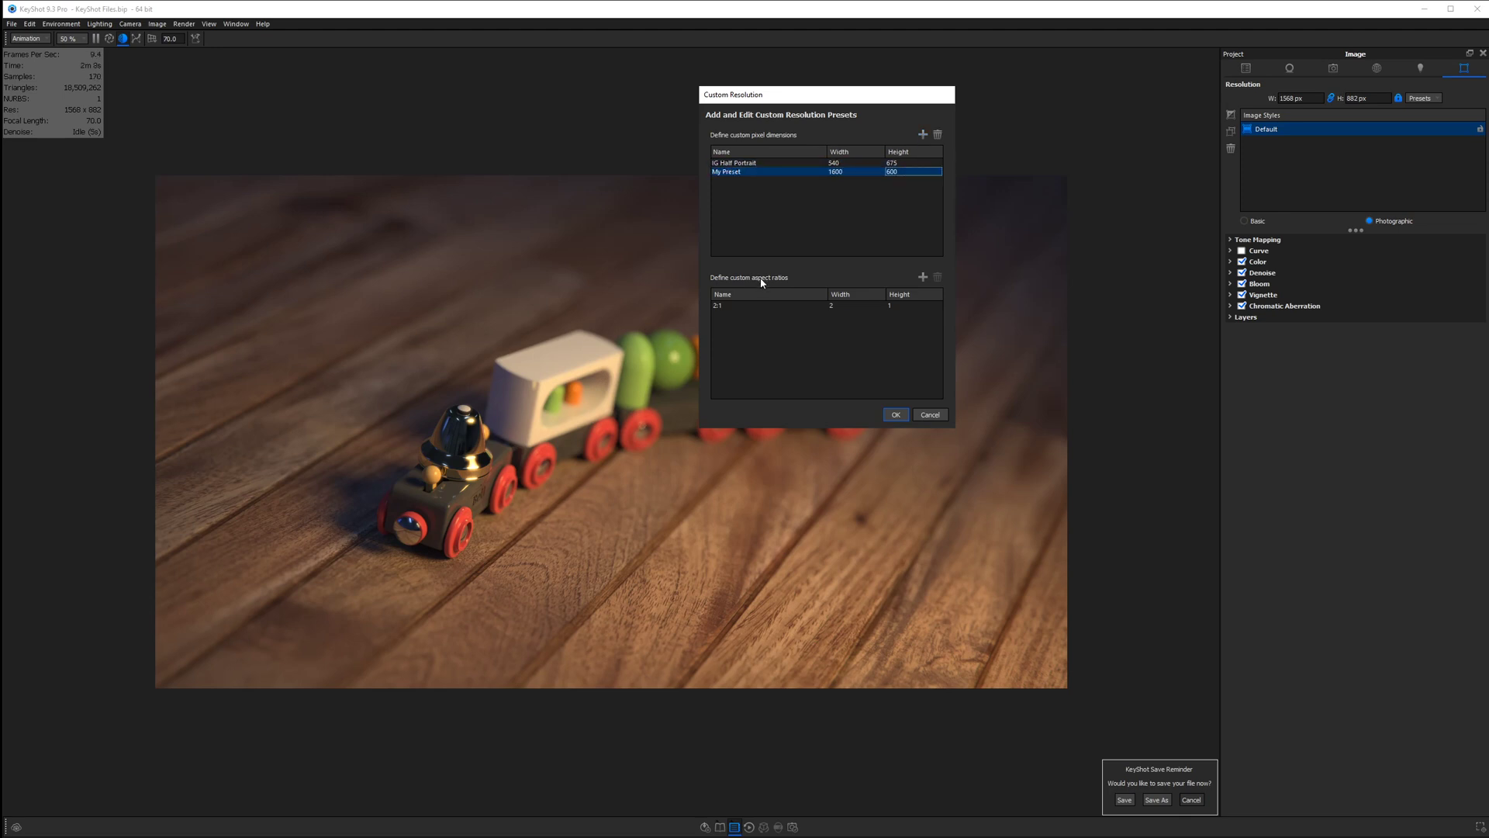
Add a new 16:9 entry to the custom aspect ratios
left_click(900, 311)
left_click(872, 305, "ctrl")
left_click(848, 171)
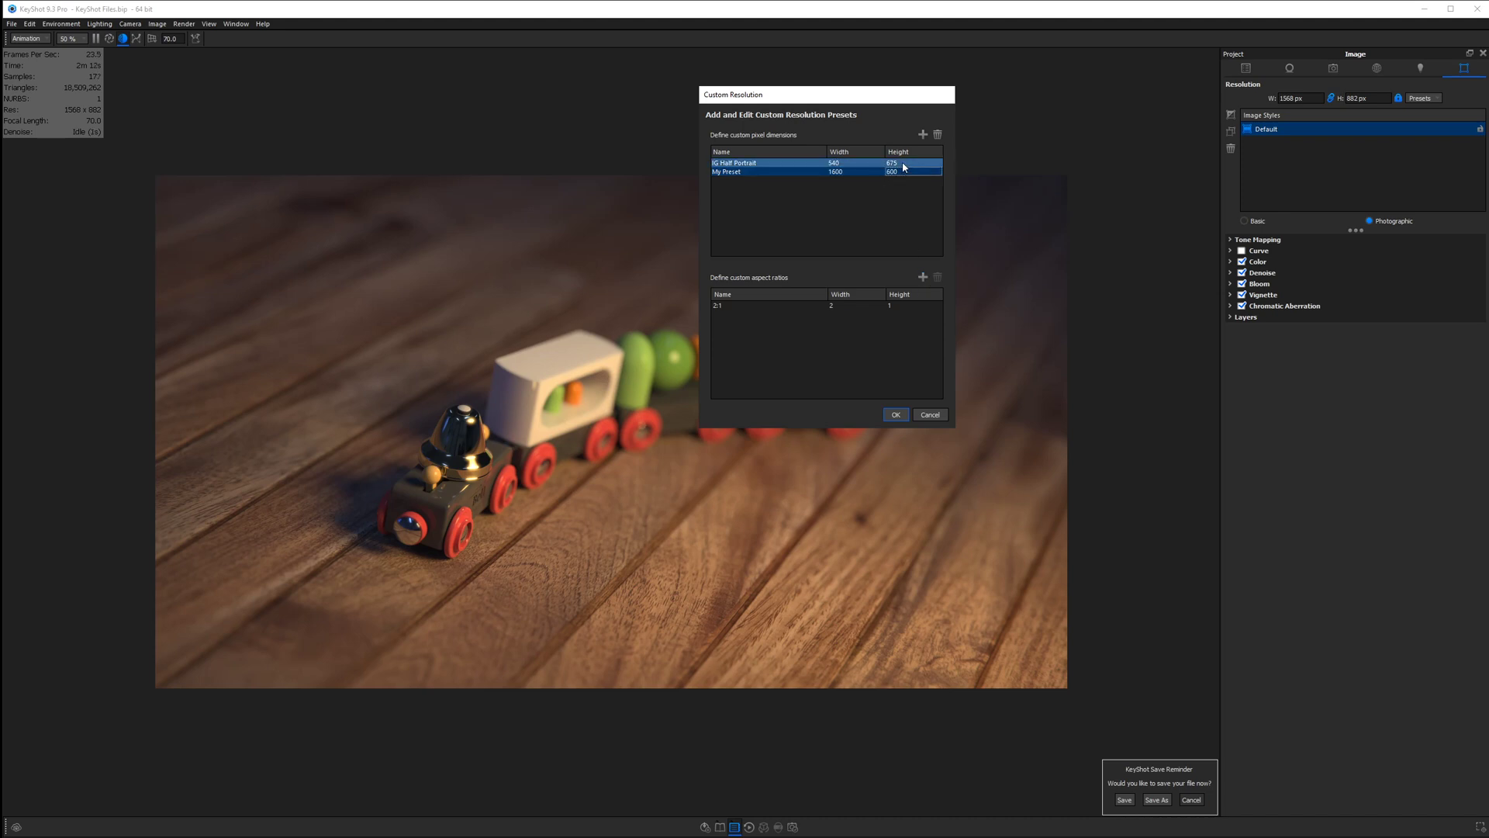
left_click(834, 305)
double_click(834, 305)
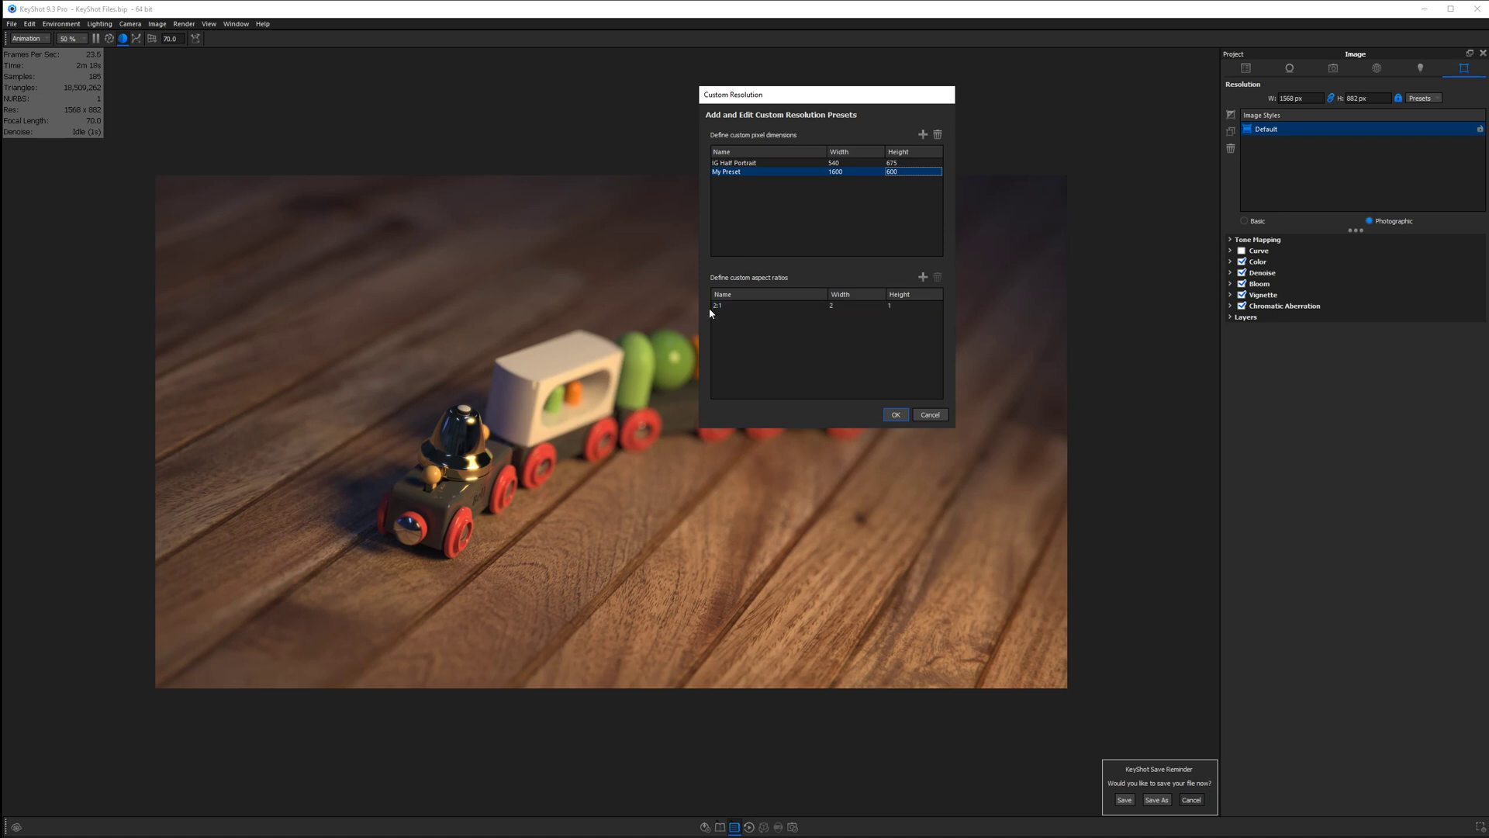
left_click(912, 291)
left_click(923, 277)
left_click(733, 314)
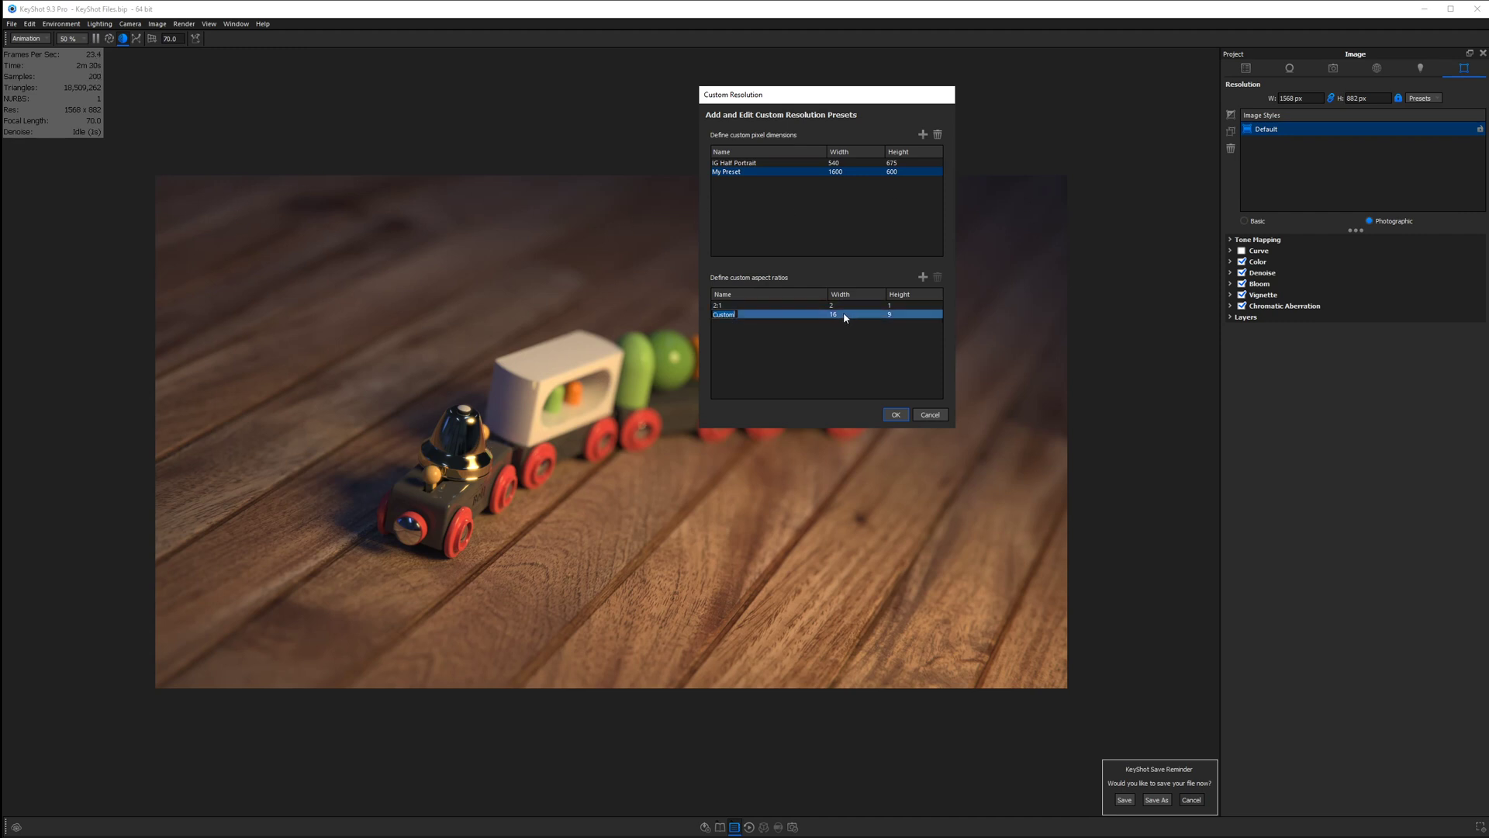
Delete the new custom aspect ratio and the My Preset pixel dimensions, and accept the custom preset list
left_click(761, 318)
left_click(937, 277)
double_click(908, 171)
left_click(936, 136)
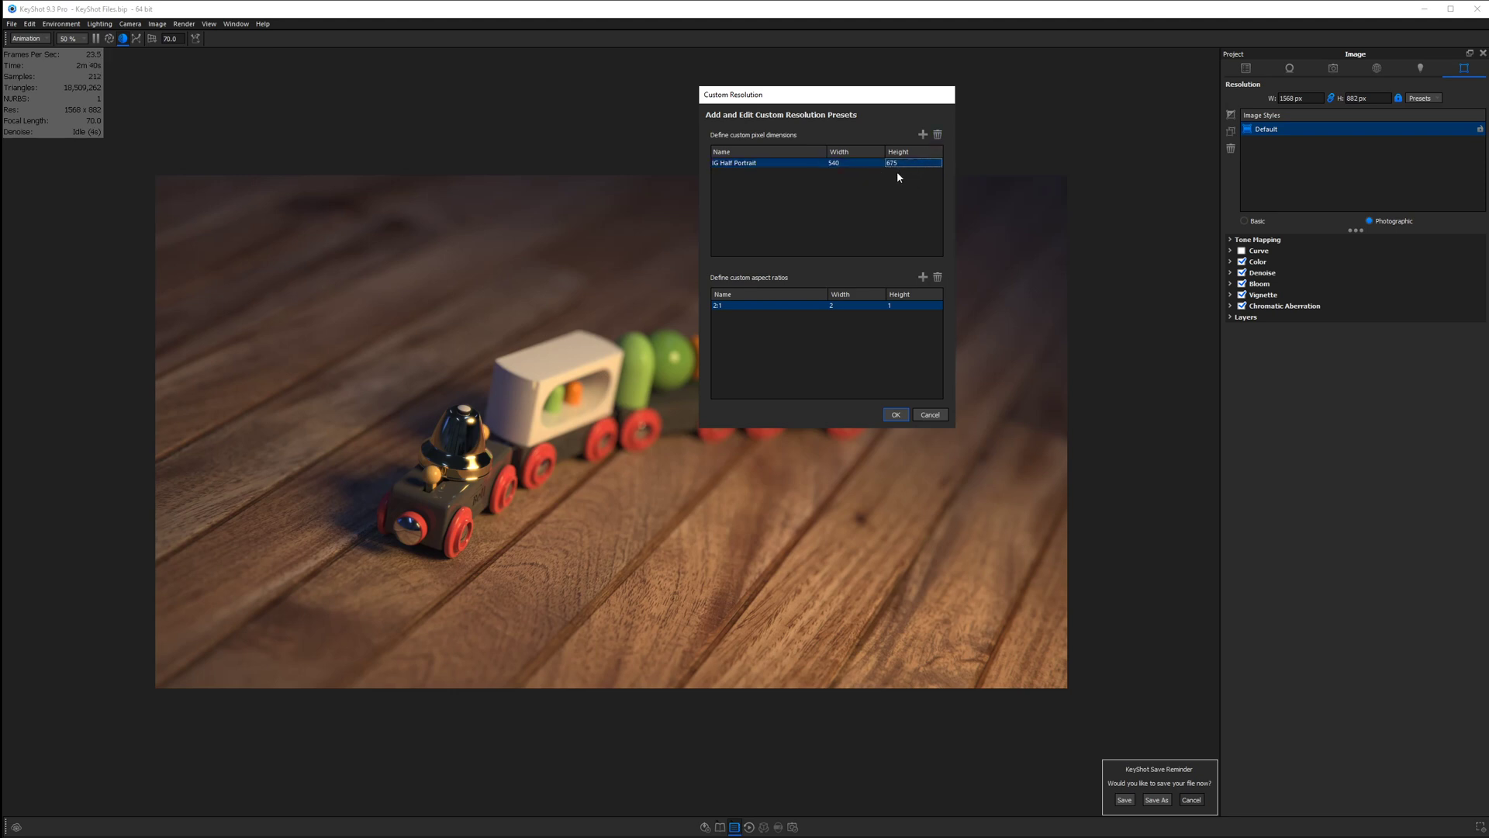
left_click(896, 415)
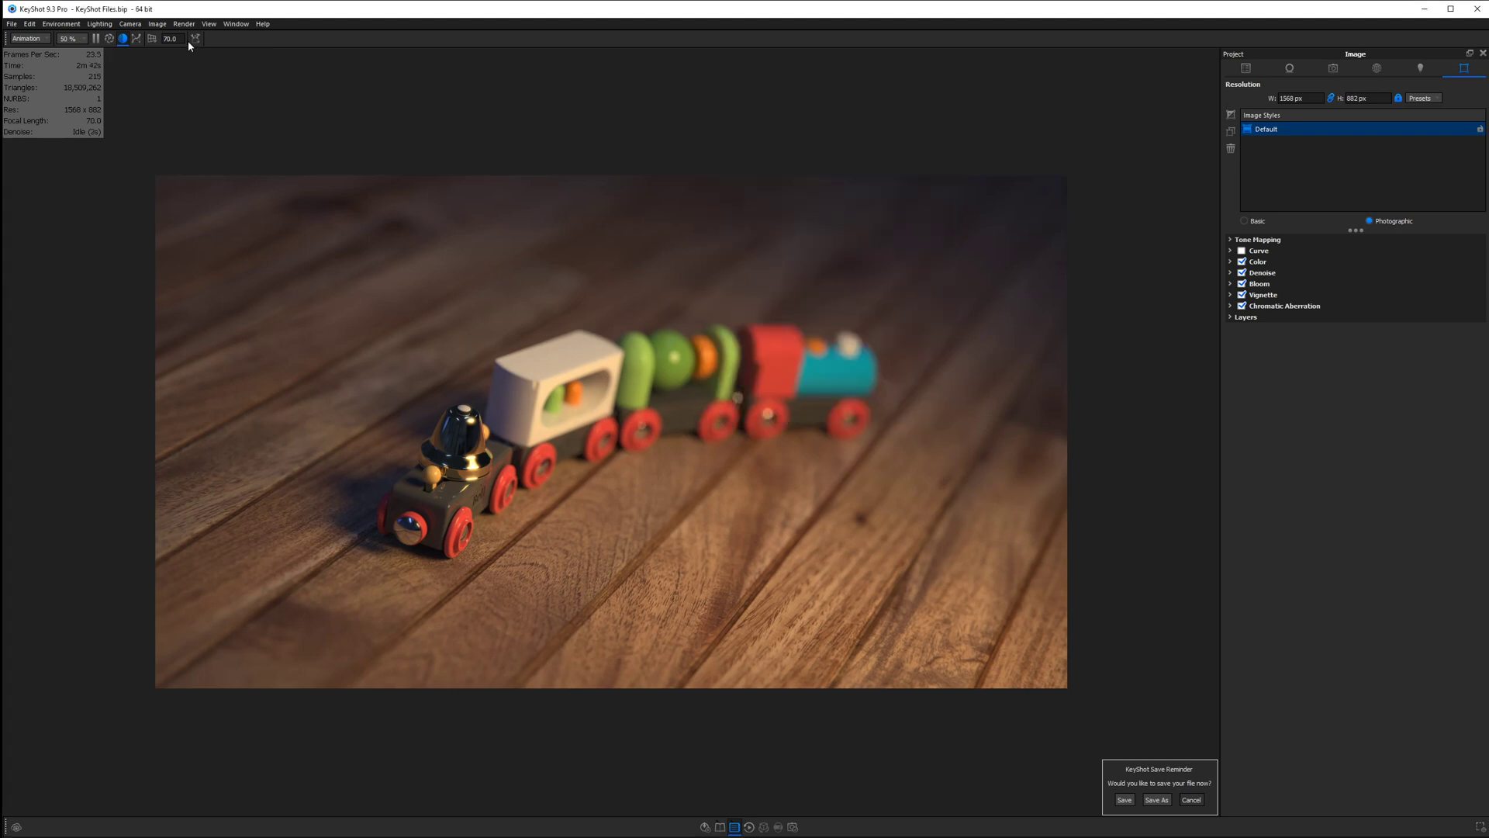
Apply the custom 2:1 resolution preset to the image
left_click(156, 24)
mouse_move(159, 42)
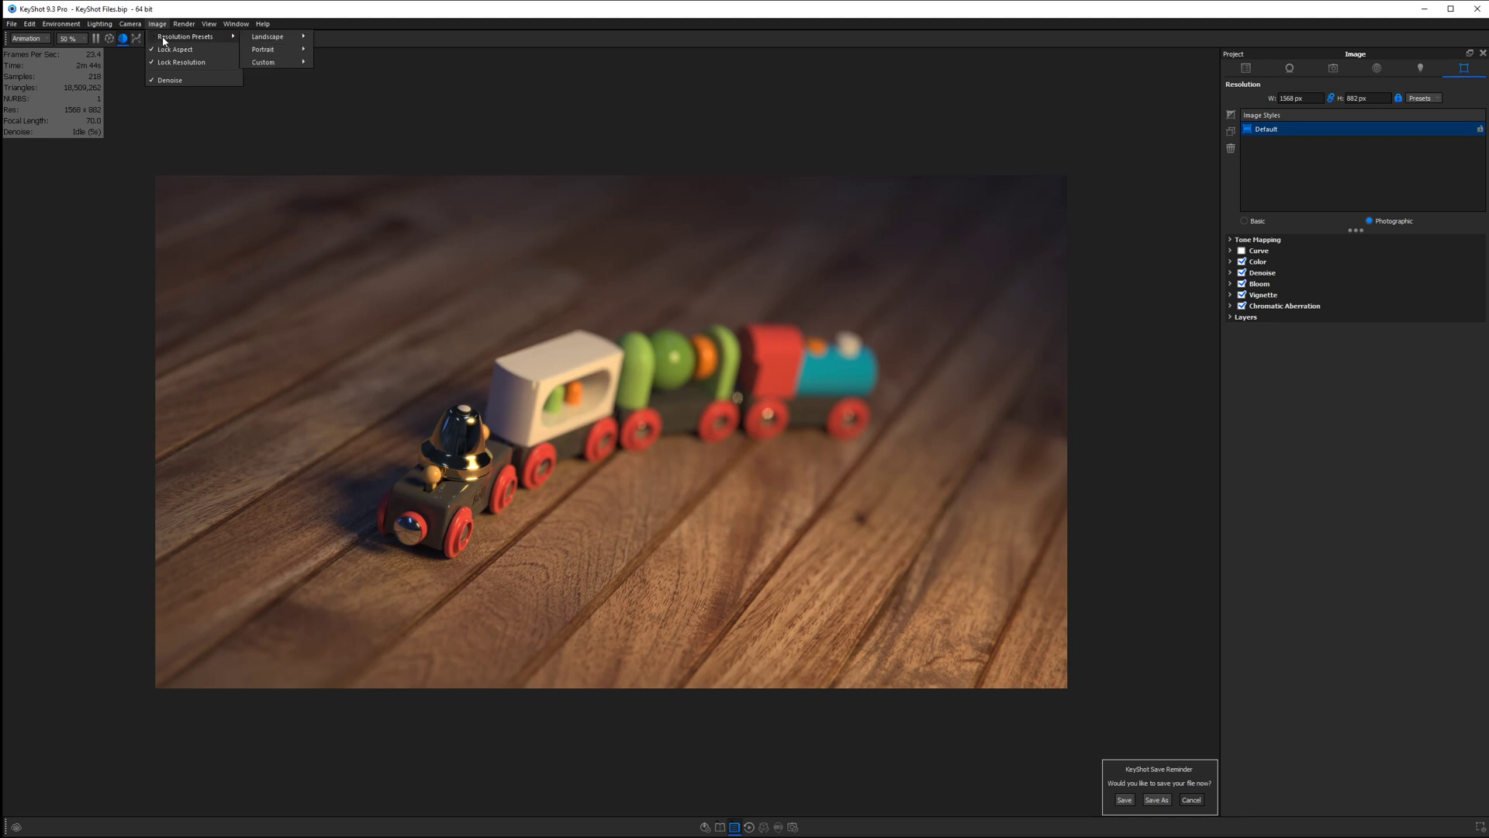
mouse_move(287, 62)
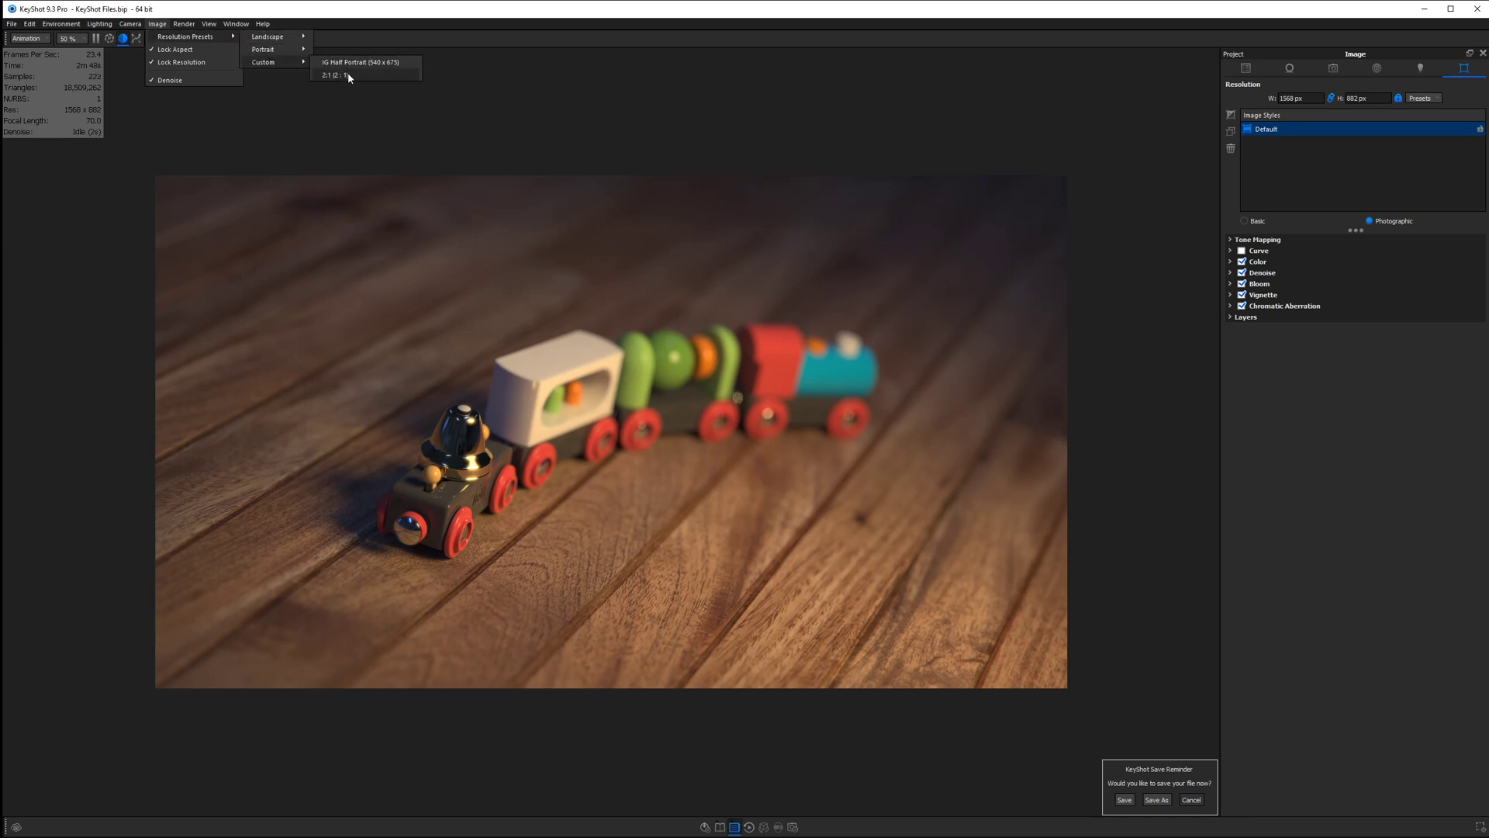
left_click(489, 71)
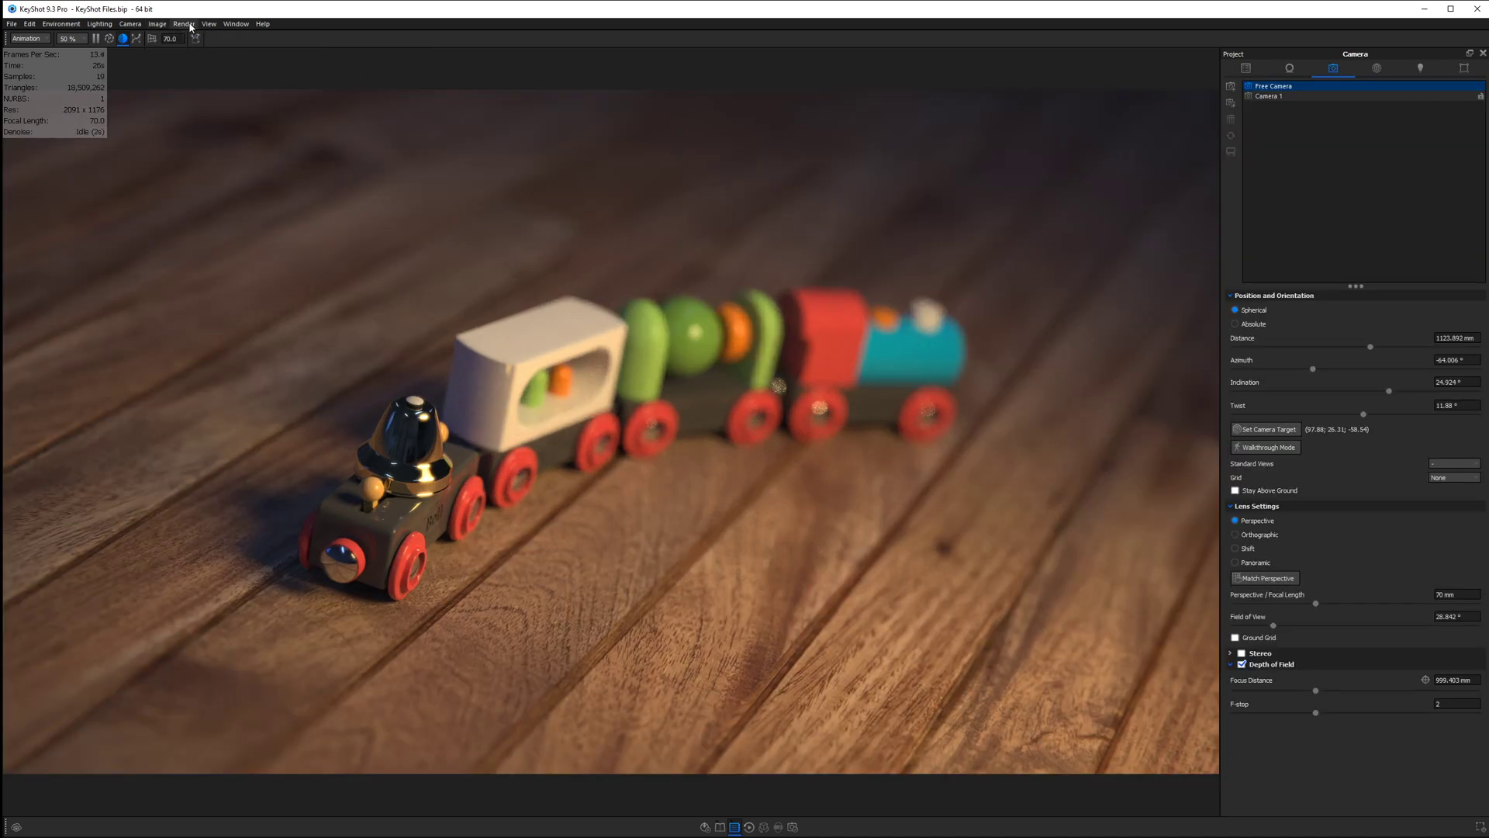
left_click(184, 23)
mouse_move(157, 24)
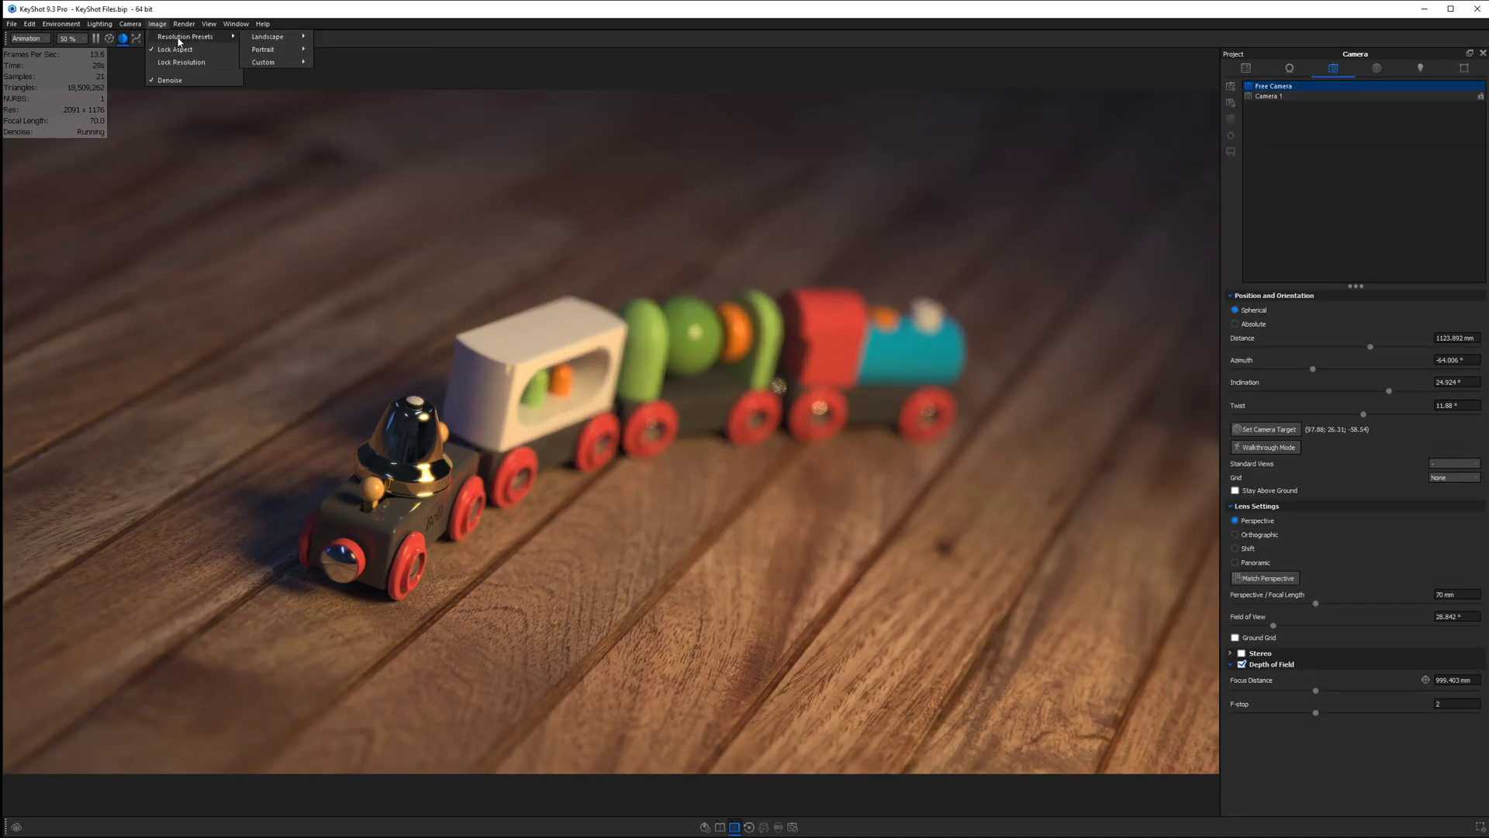
mouse_move(264, 62)
left_click(359, 74)
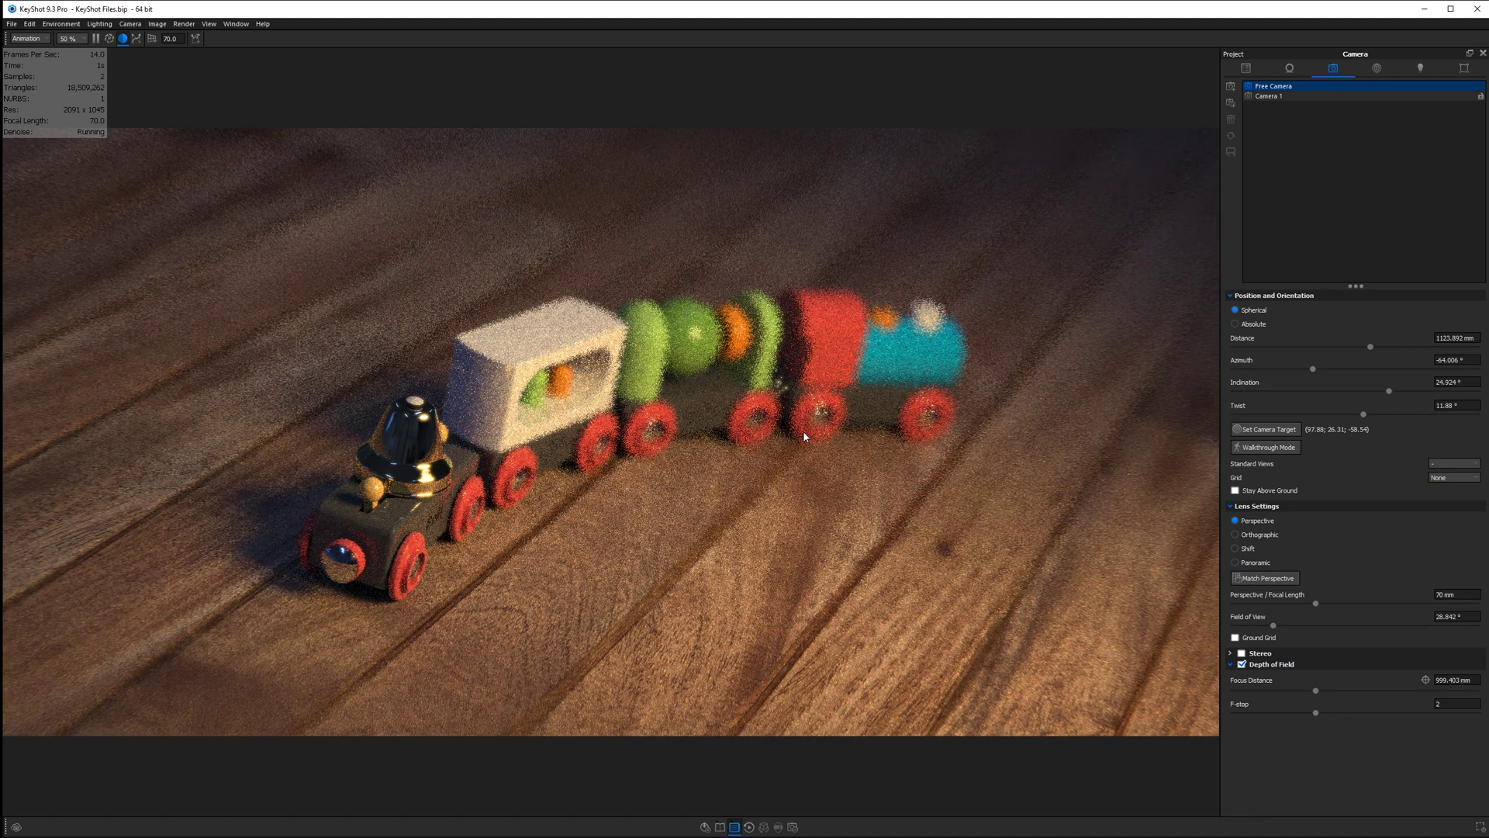
Set the still image render resolution to 2160 px wide by 1080 px high
left_click(793, 827)
double_click(793, 243)
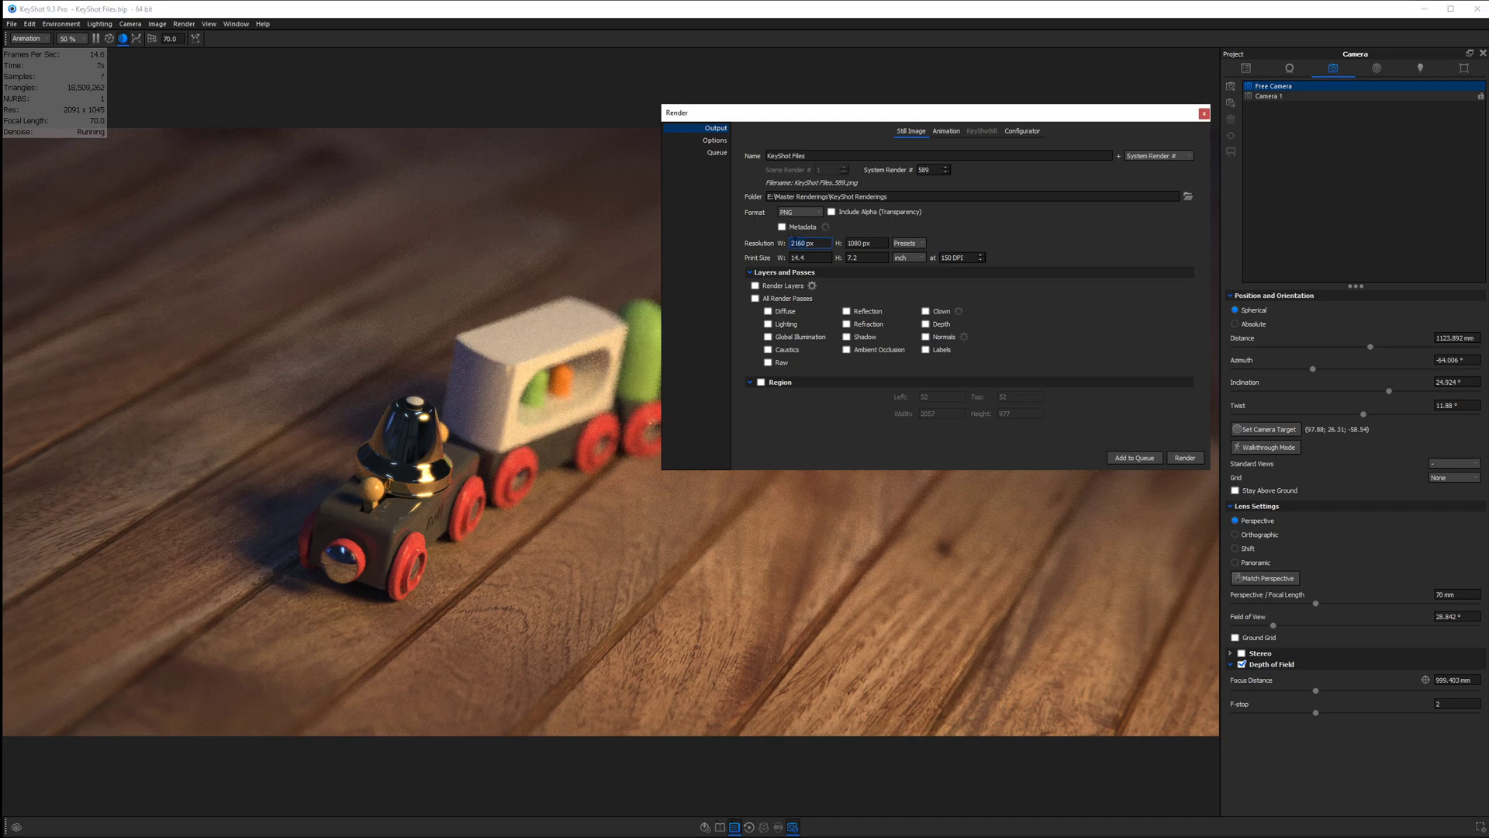
left_click(798, 243)
left_click(858, 243)
left_click(792, 242)
key("Tab")
left_click(860, 243)
key("shift+Tab")
Add the still image to the render queue and close the render settings
left_click(1149, 456)
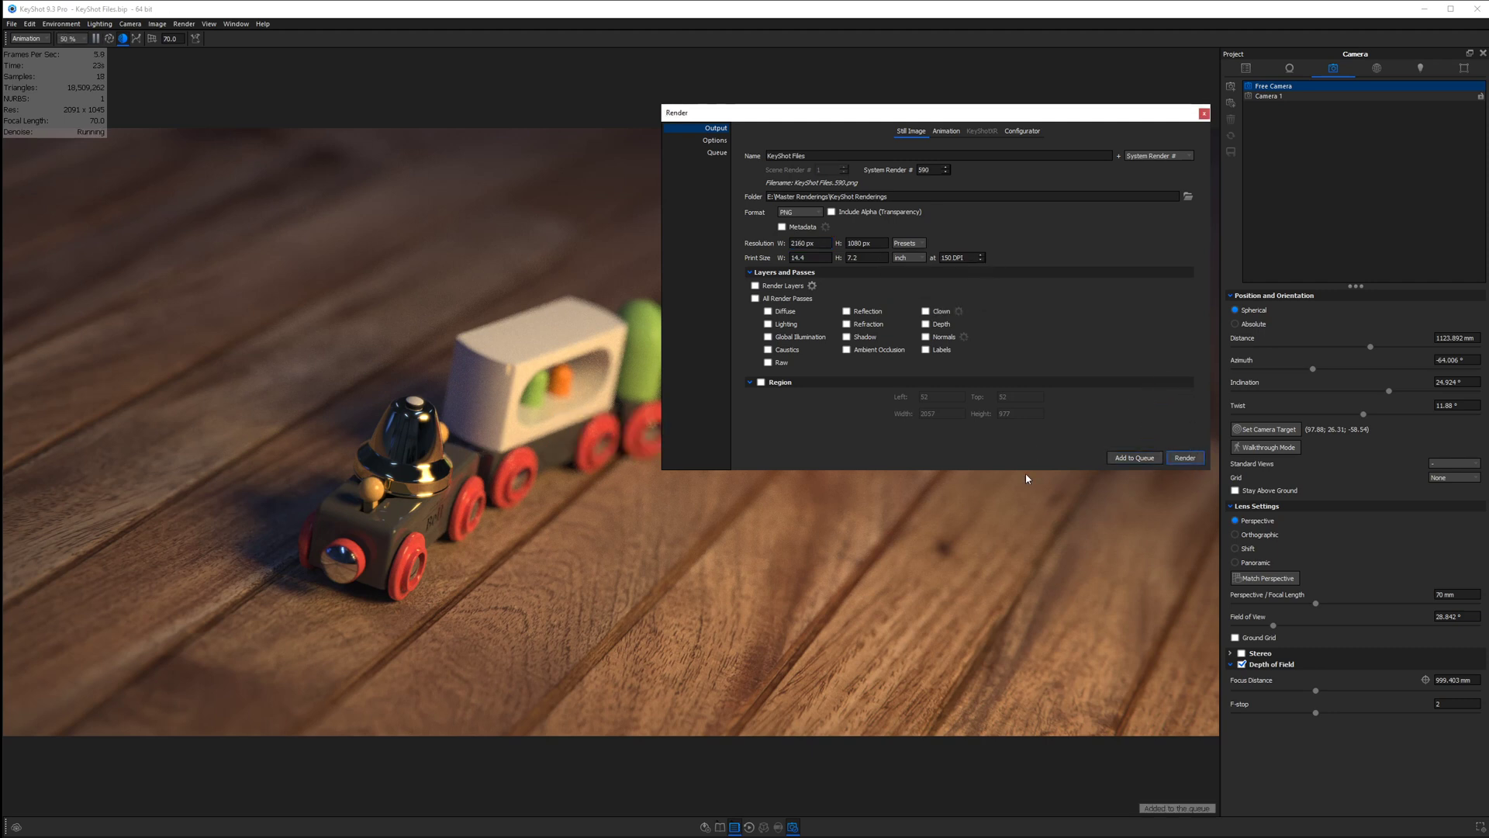
key("Escape")
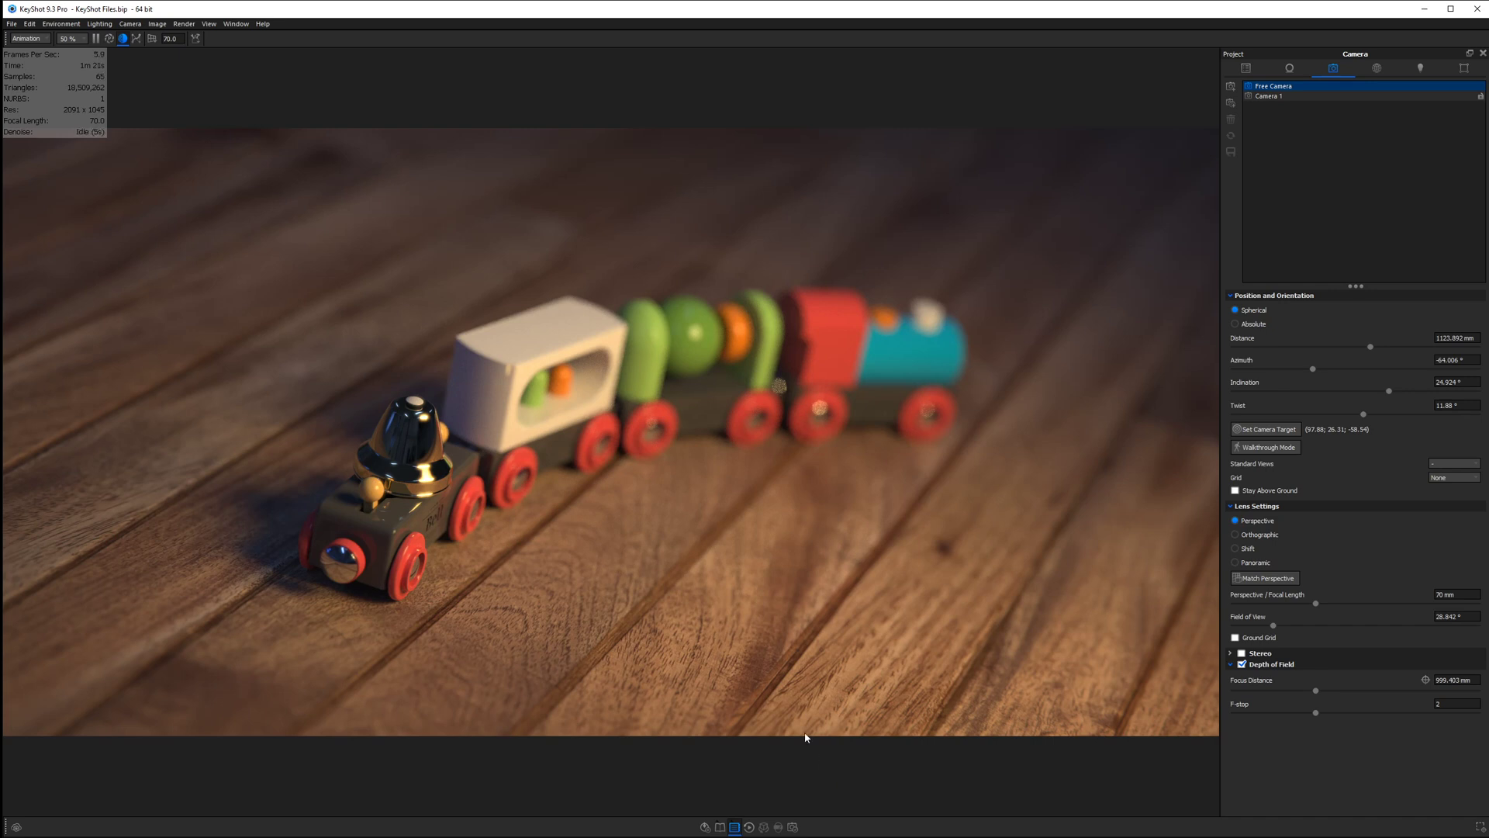
left_click(792, 827)
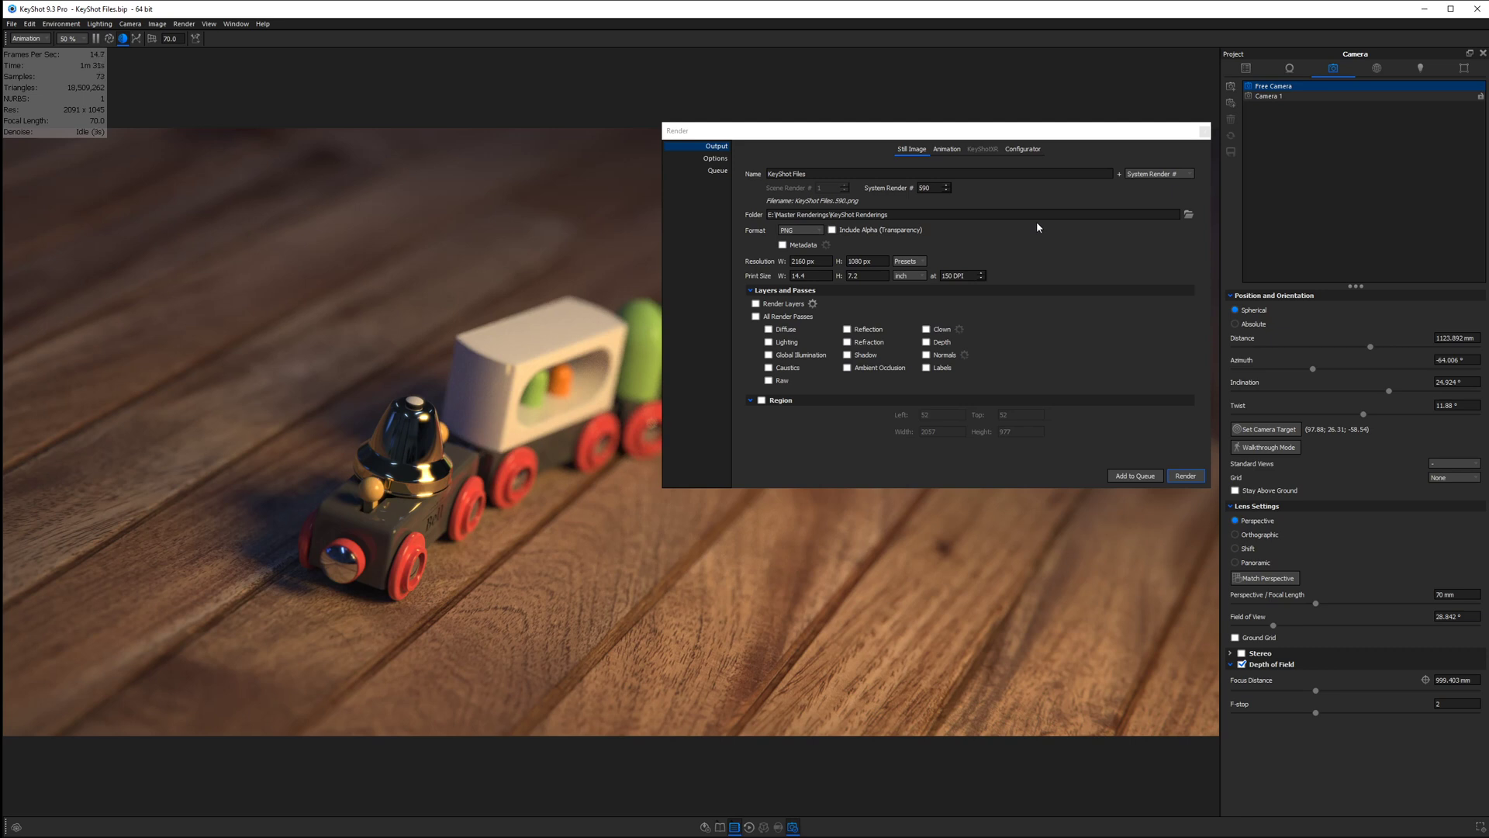
left_click(1205, 132)
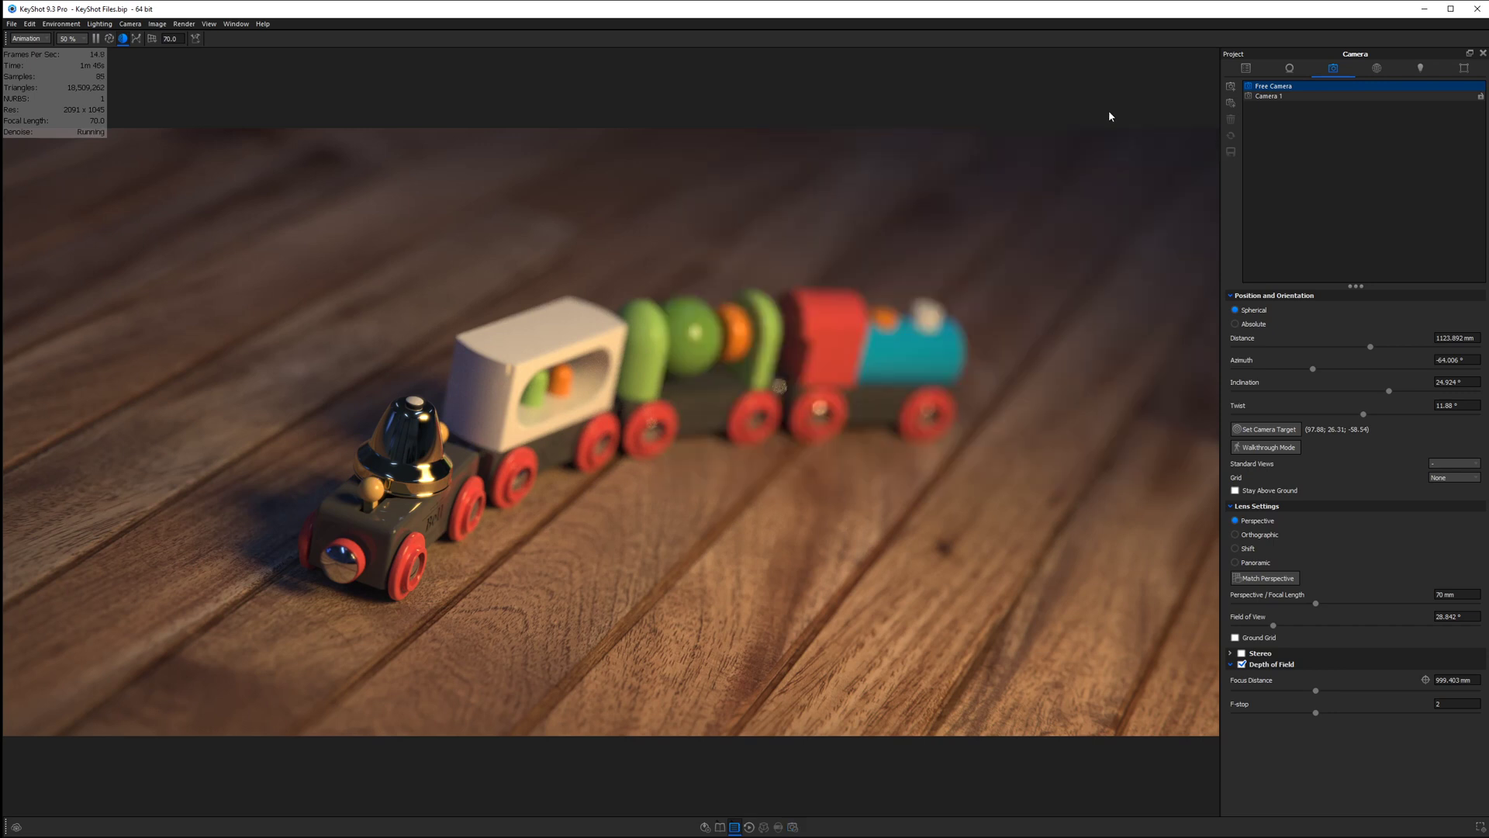